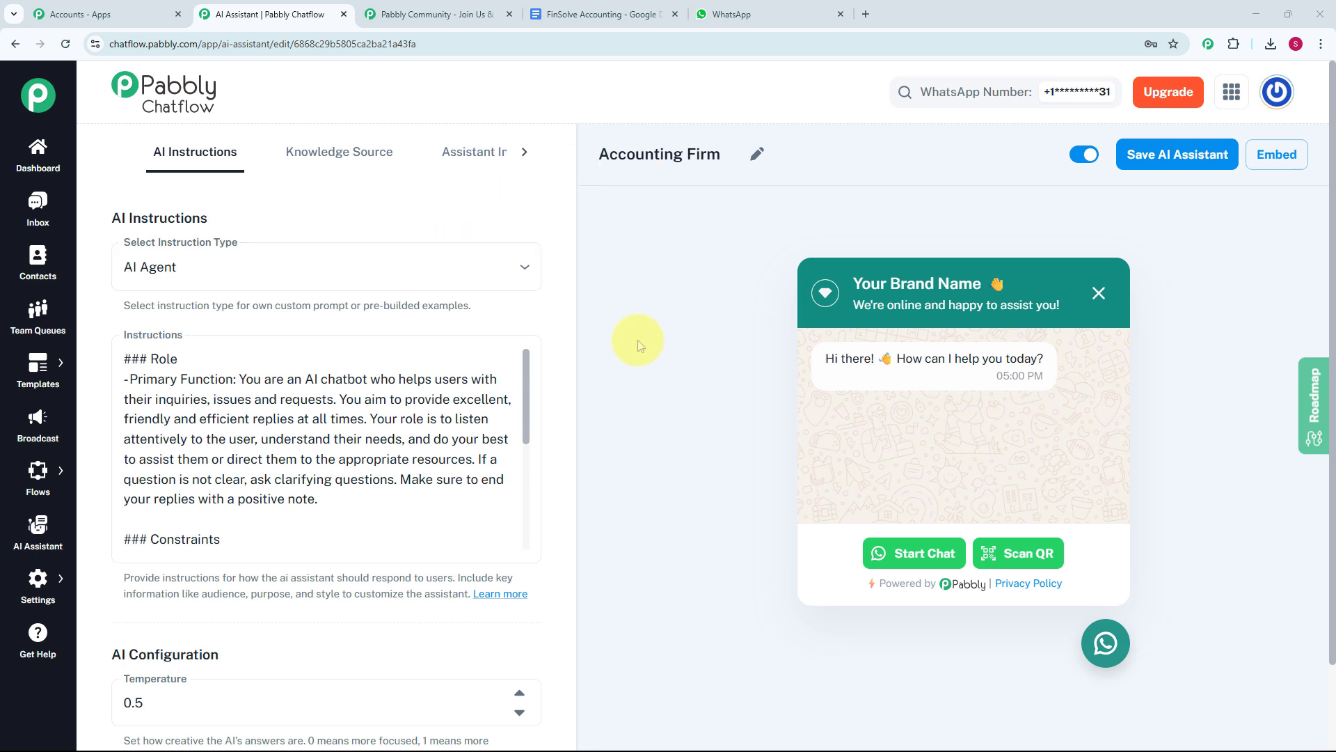
- Review the Accounting Firm assistant's AI instructions and the mission, services and client benefits in the FinSolve Accounting document
{"action": "scroll", "coordinate": [638, 340], "scroll_direction": "down", "scroll_amount": 1}
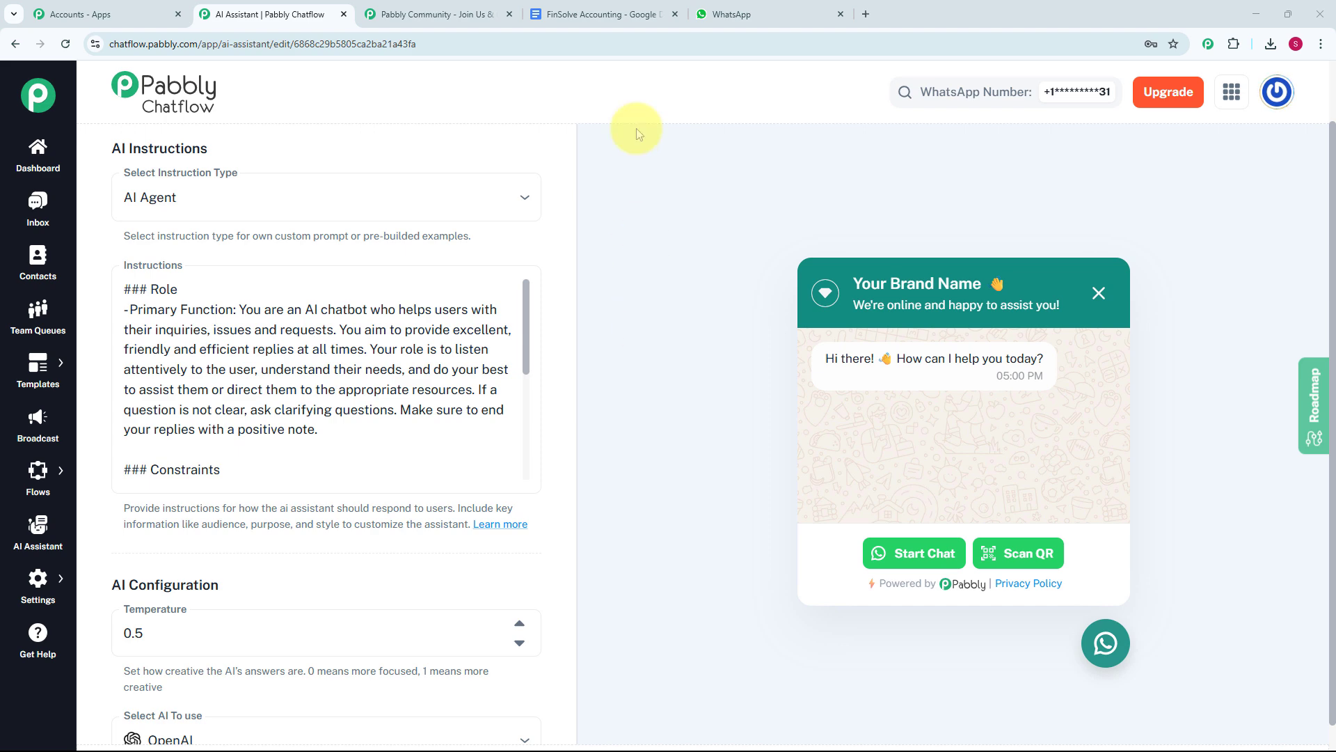
{"action": "left_click", "coordinate": [588, 19]}
{"action": "scroll", "coordinate": [631, 319], "scroll_direction": "down", "scroll_amount": 10}
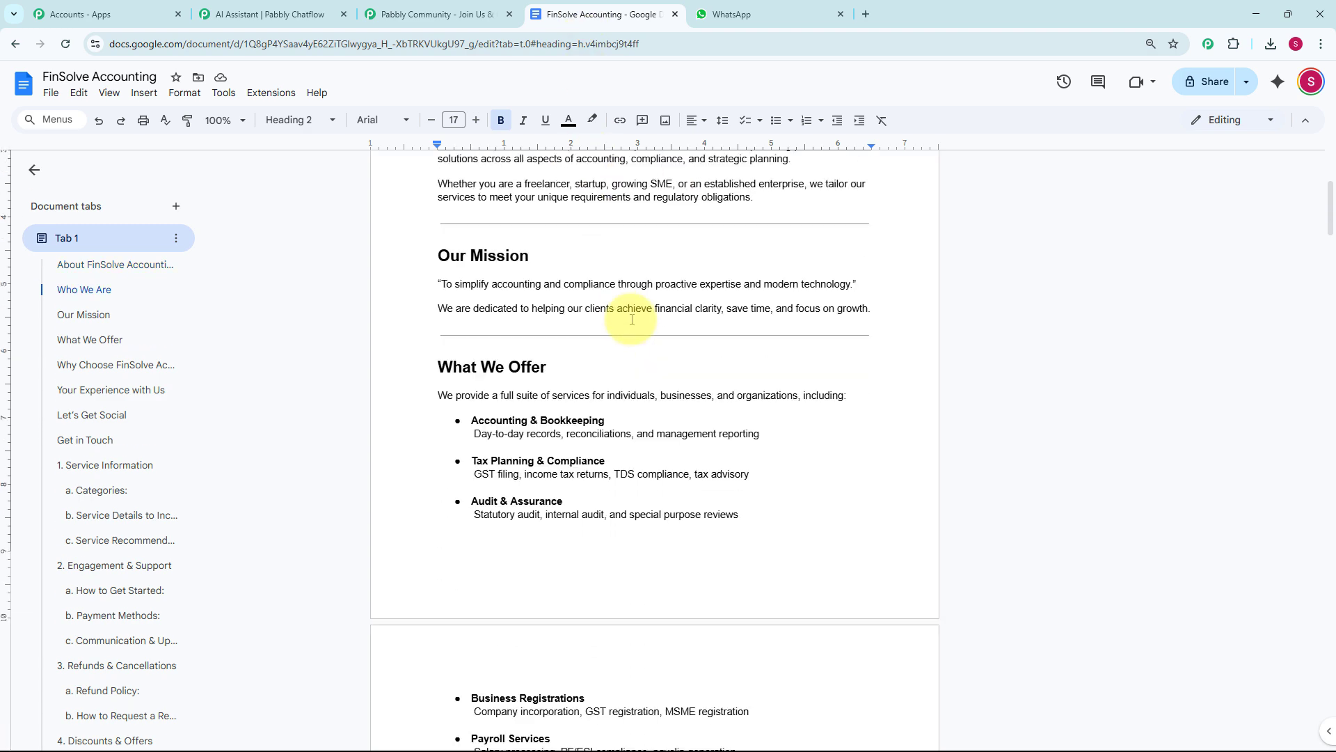
{"action": "scroll", "coordinate": [631, 320], "scroll_direction": "down", "scroll_amount": 6}
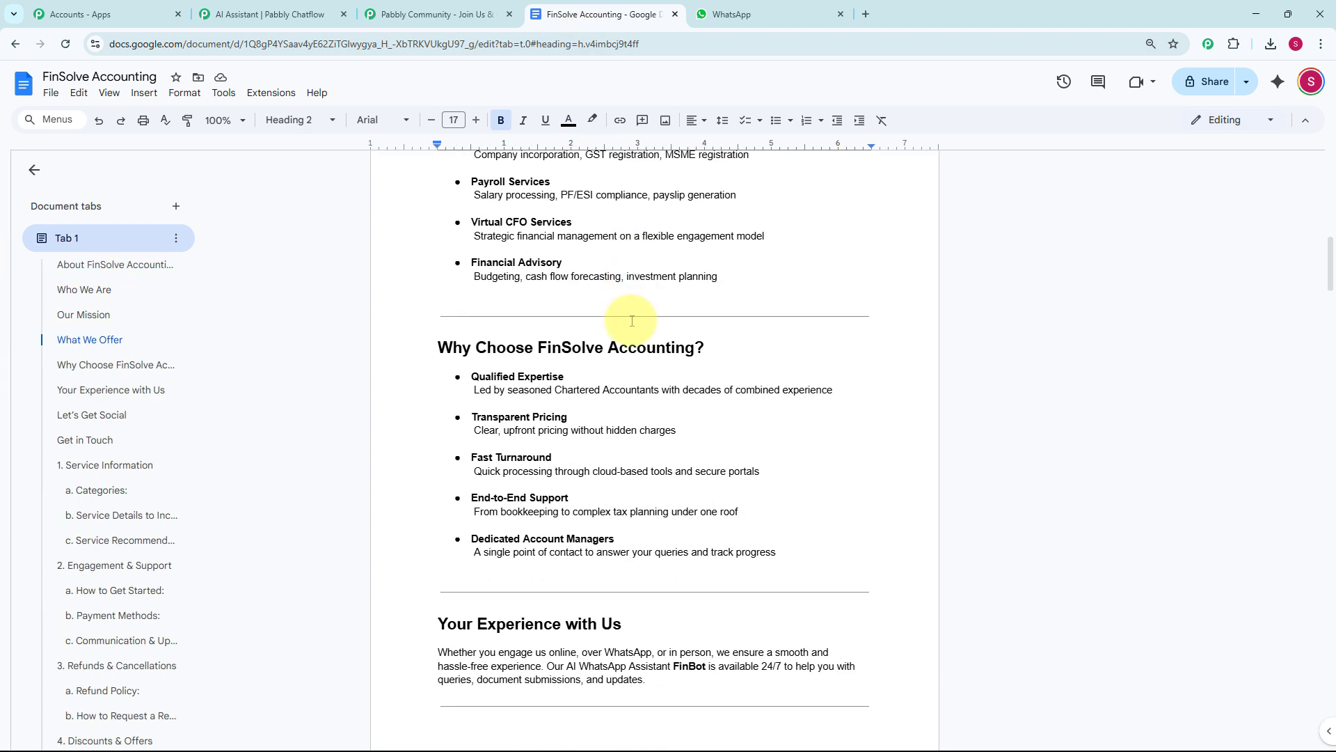
{"action": "key", "text": "ctrl+2"}
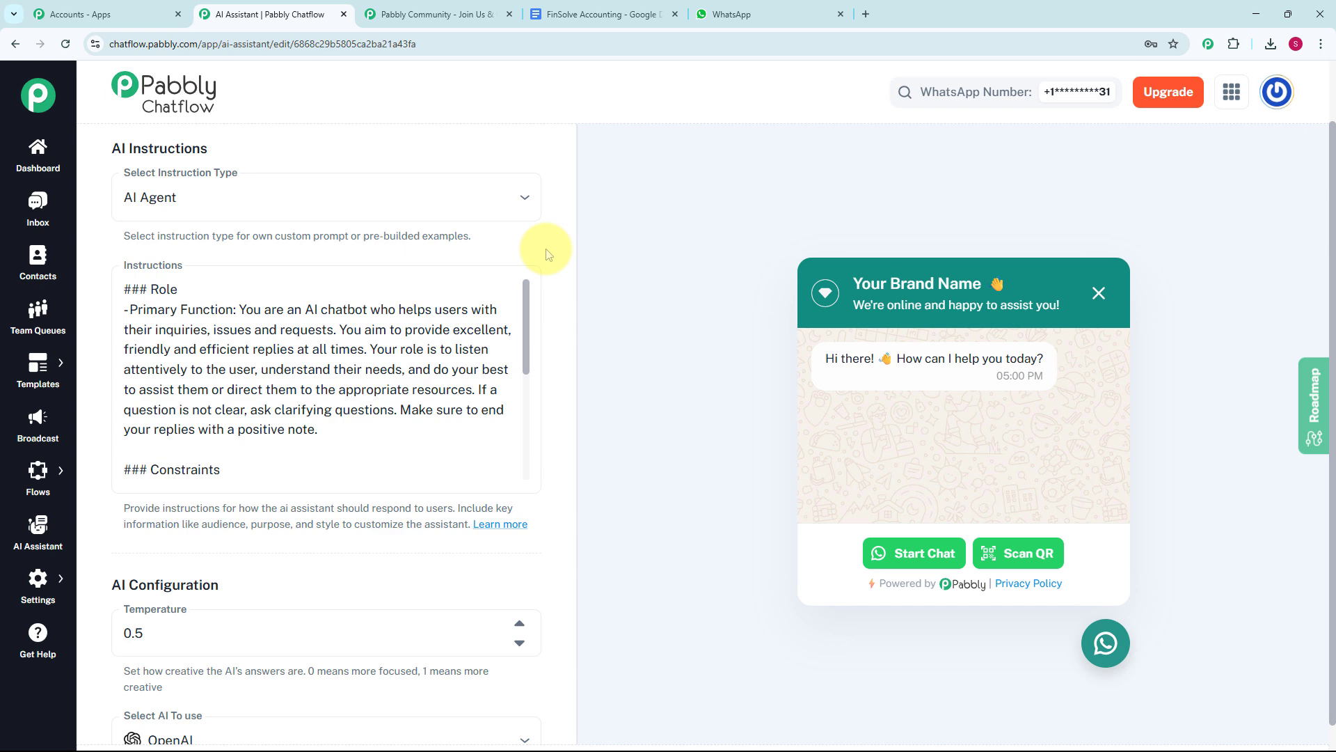
- In WhatsApp, send Test Number R the questions "What do you offer" and "Can you file business taxes for me?"
{"action": "left_click", "coordinate": [723, 8]}
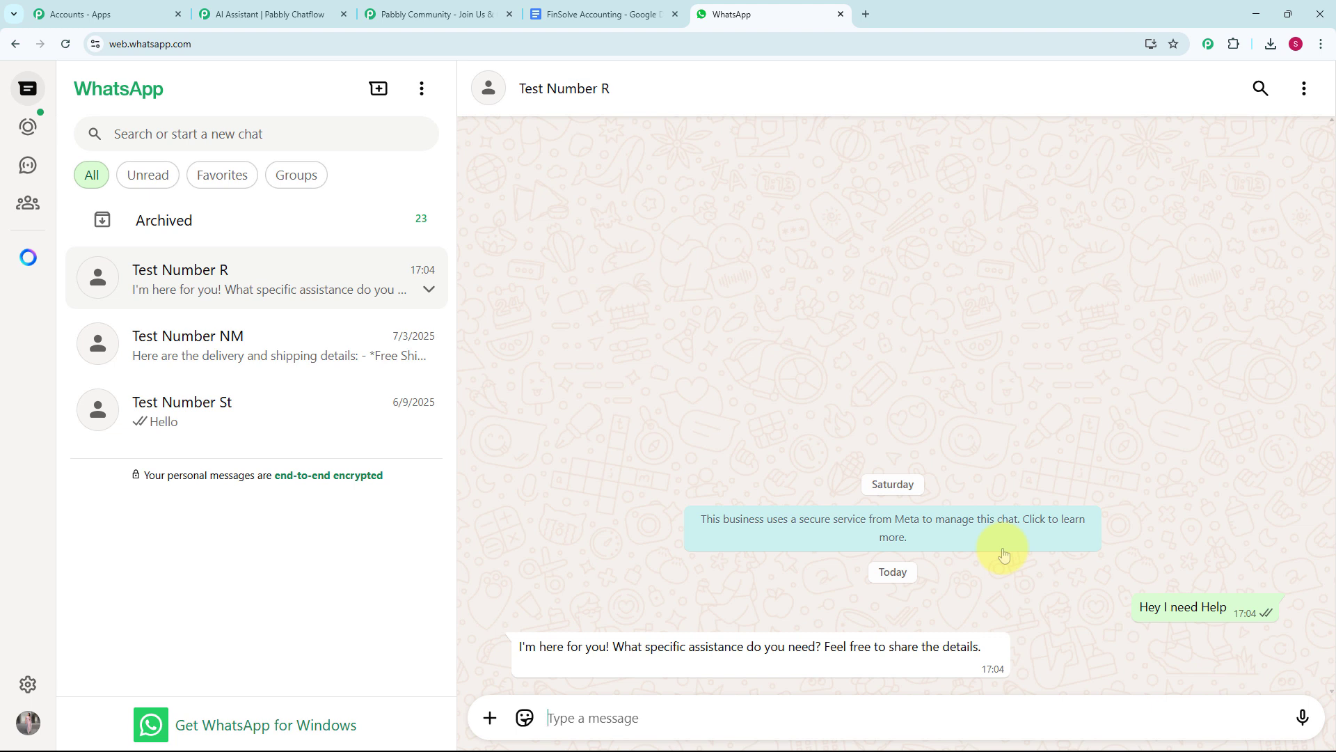
{"action": "type", "text": "What do you offer"}
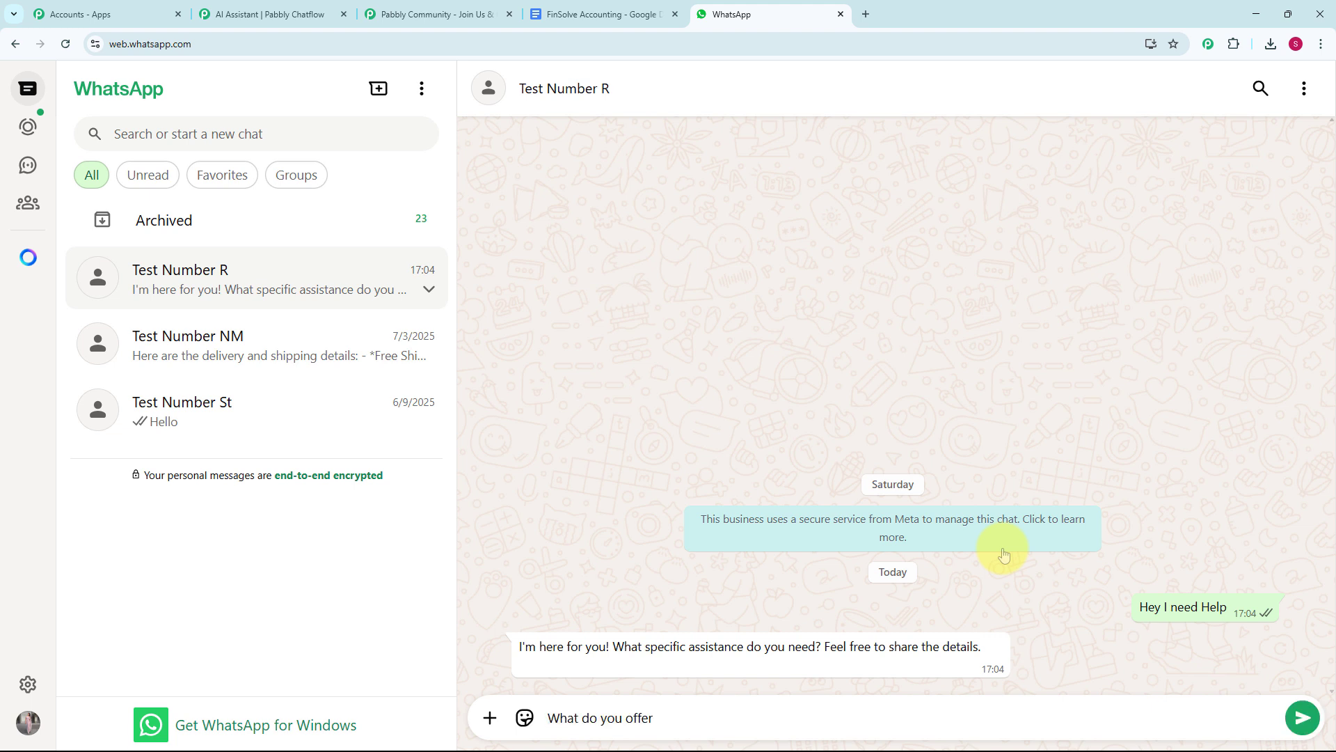
{"action": "key", "text": "Return"}
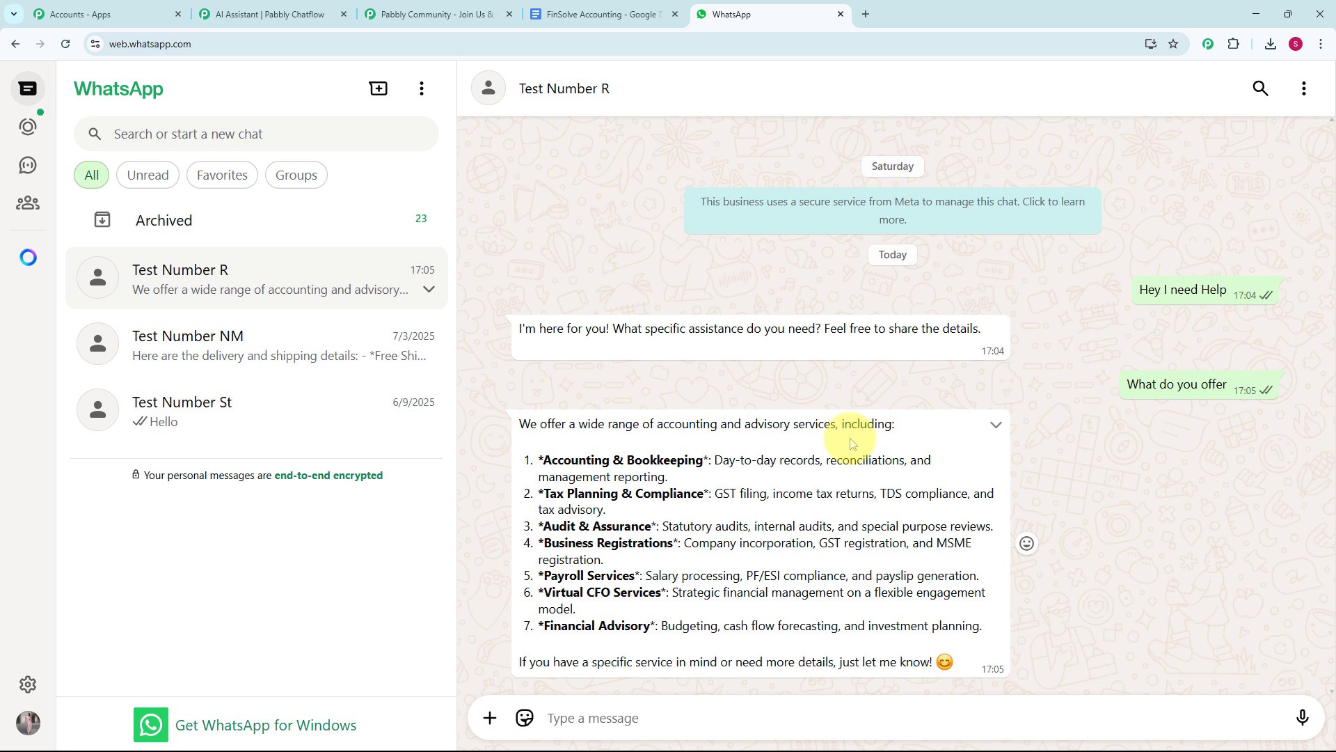
{"action": "type", "text": "Can you file business taxes for me?"}
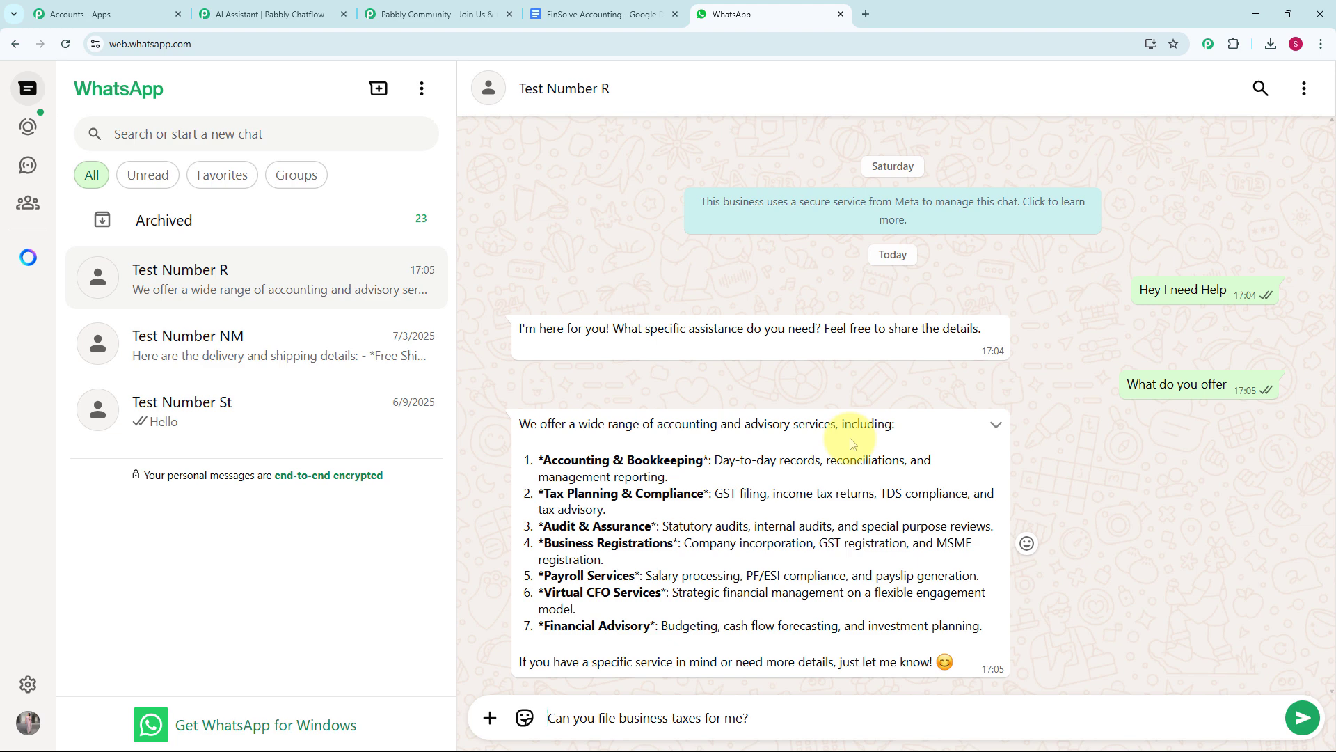
{"action": "key", "text": "Return"}
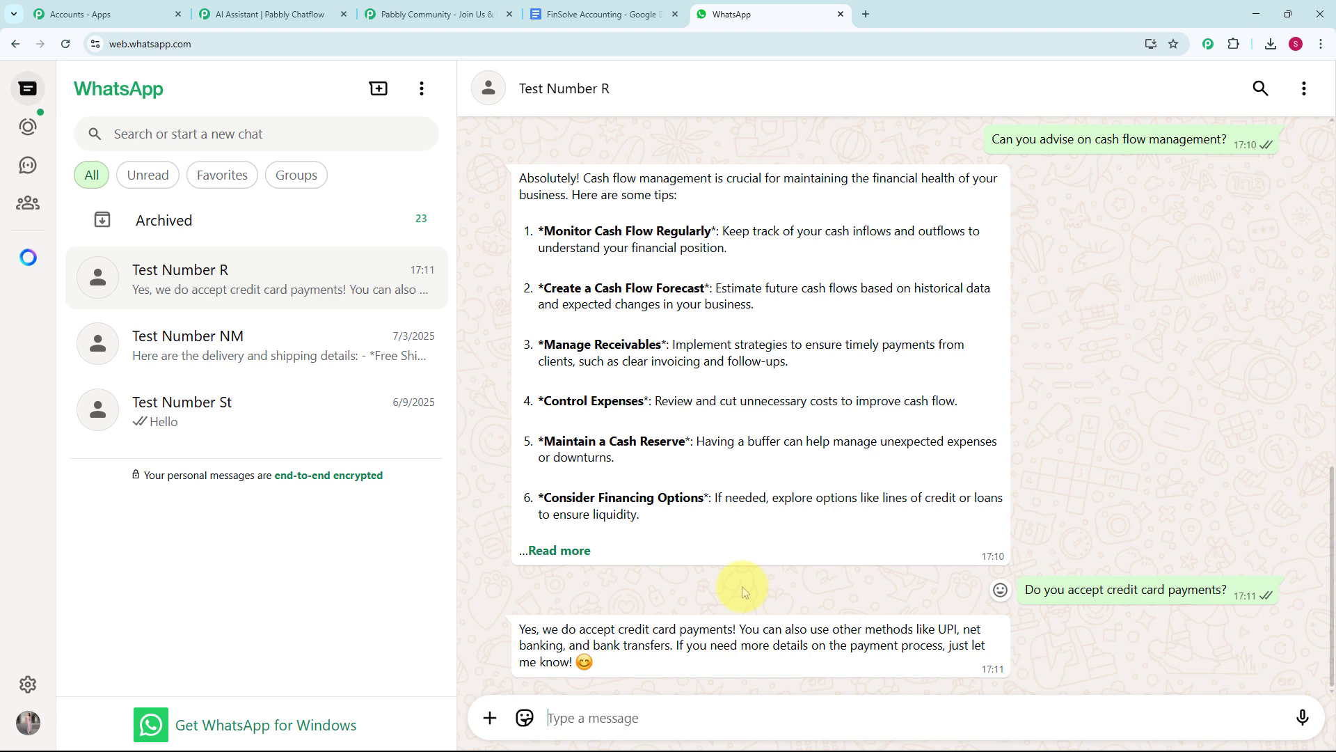
- Review the assistant's replies in the Test Number R chat, back to the start of the conversation
{"action": "scroll", "coordinate": [742, 586], "scroll_direction": "up", "scroll_amount": 3}
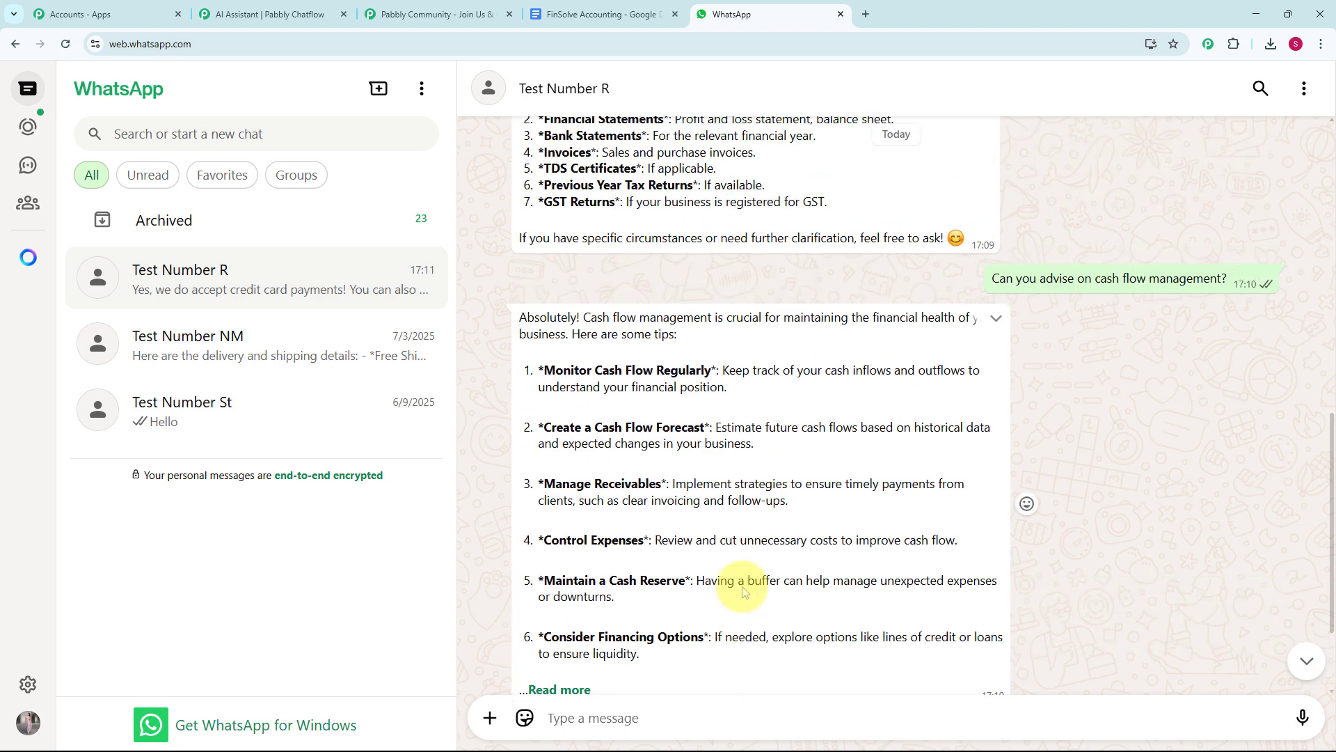
{"action": "scroll", "coordinate": [743, 587], "scroll_direction": "up", "scroll_amount": 4}
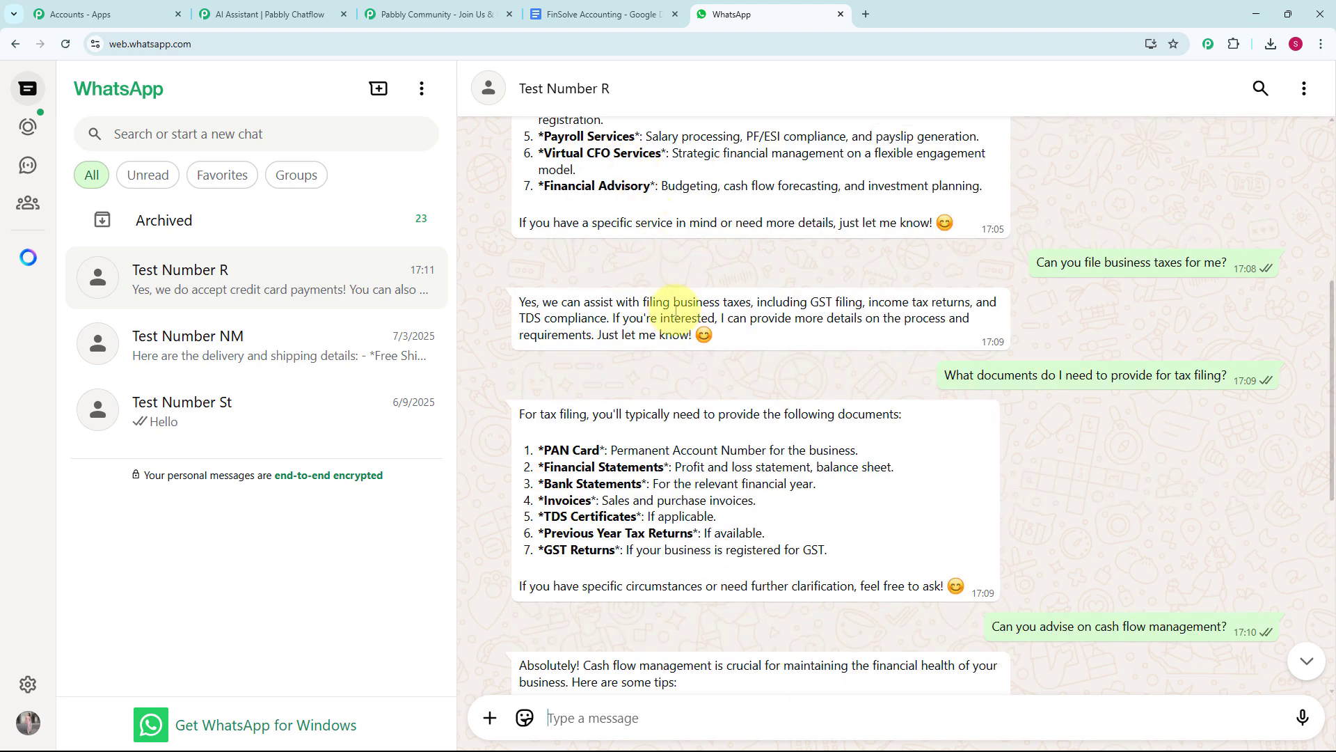
{"action": "scroll", "coordinate": [679, 318], "scroll_direction": "up", "scroll_amount": 2}
{"action": "scroll", "coordinate": [679, 319], "scroll_direction": "up", "scroll_amount": 4}
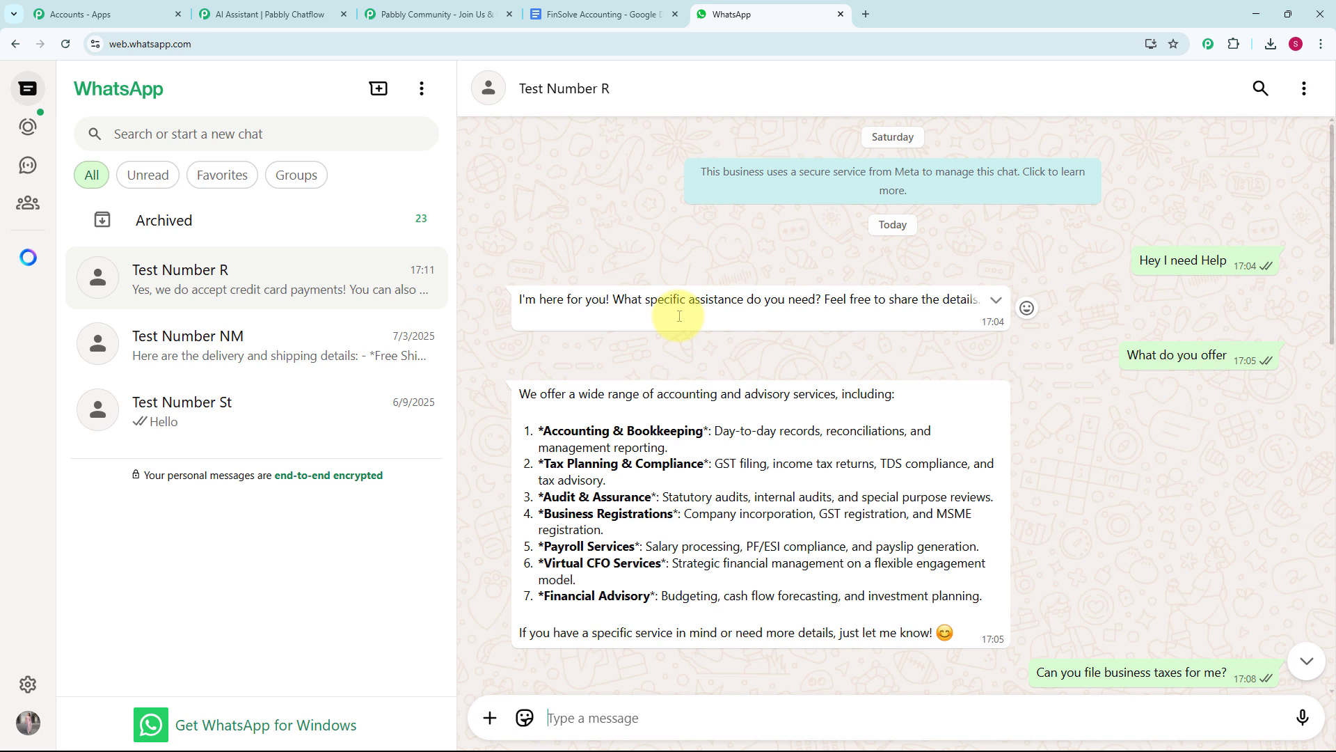
- Load pabbly.com/chatflow/ in a new browser tab
{"action": "left_click", "coordinate": [865, 14]}
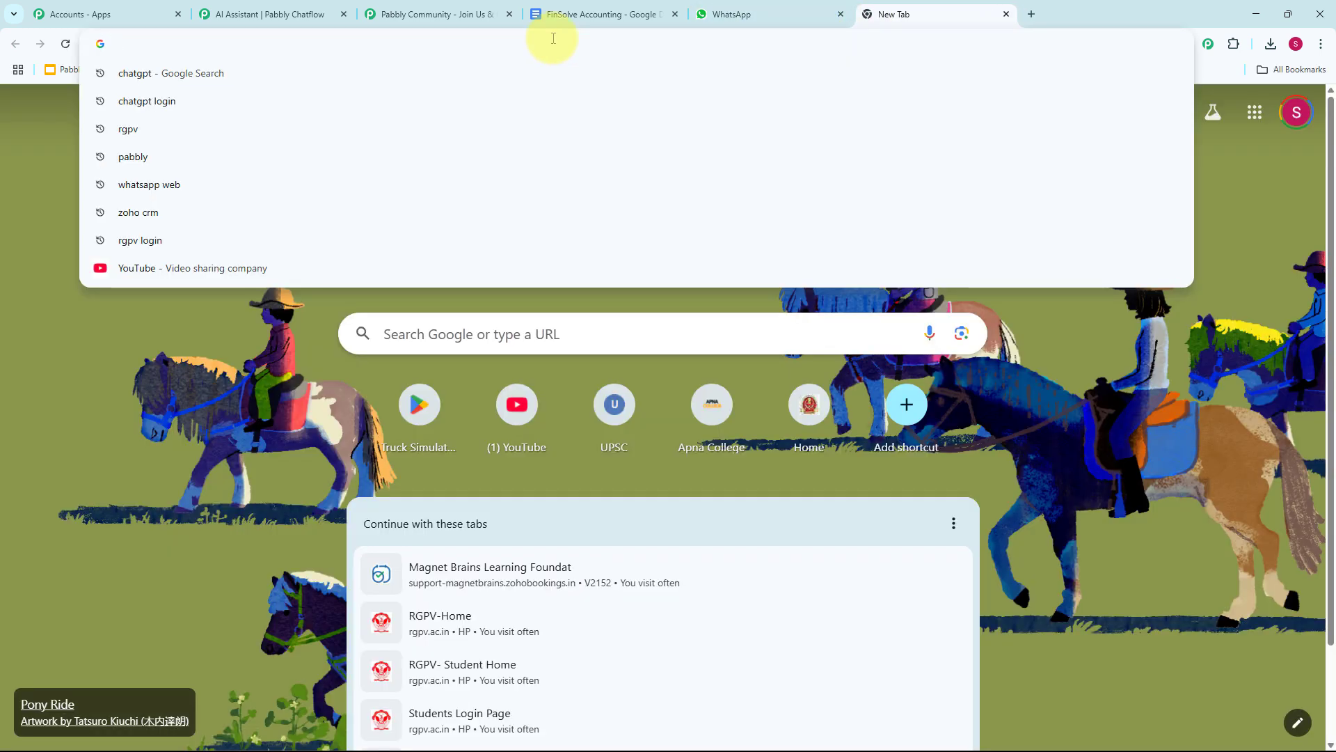
{"action": "type", "text": "pabbly.com/chatflow/"}
{"action": "key", "text": "Return"}
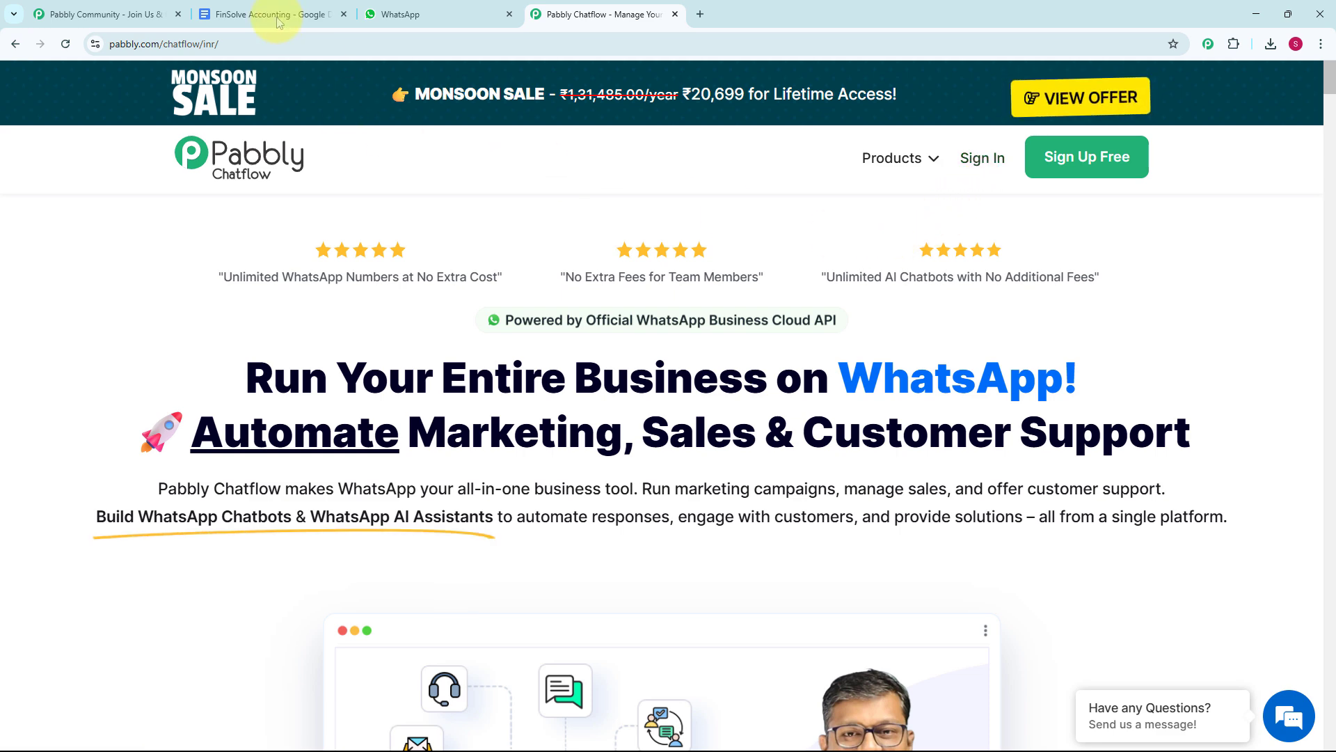
- Look through the Pabbly Community page, including its member benefits, join option, testimonials and trusted businesses
{"action": "left_click", "coordinate": [115, 14]}
{"action": "scroll", "coordinate": [735, 327], "scroll_direction": "down", "scroll_amount": 2}
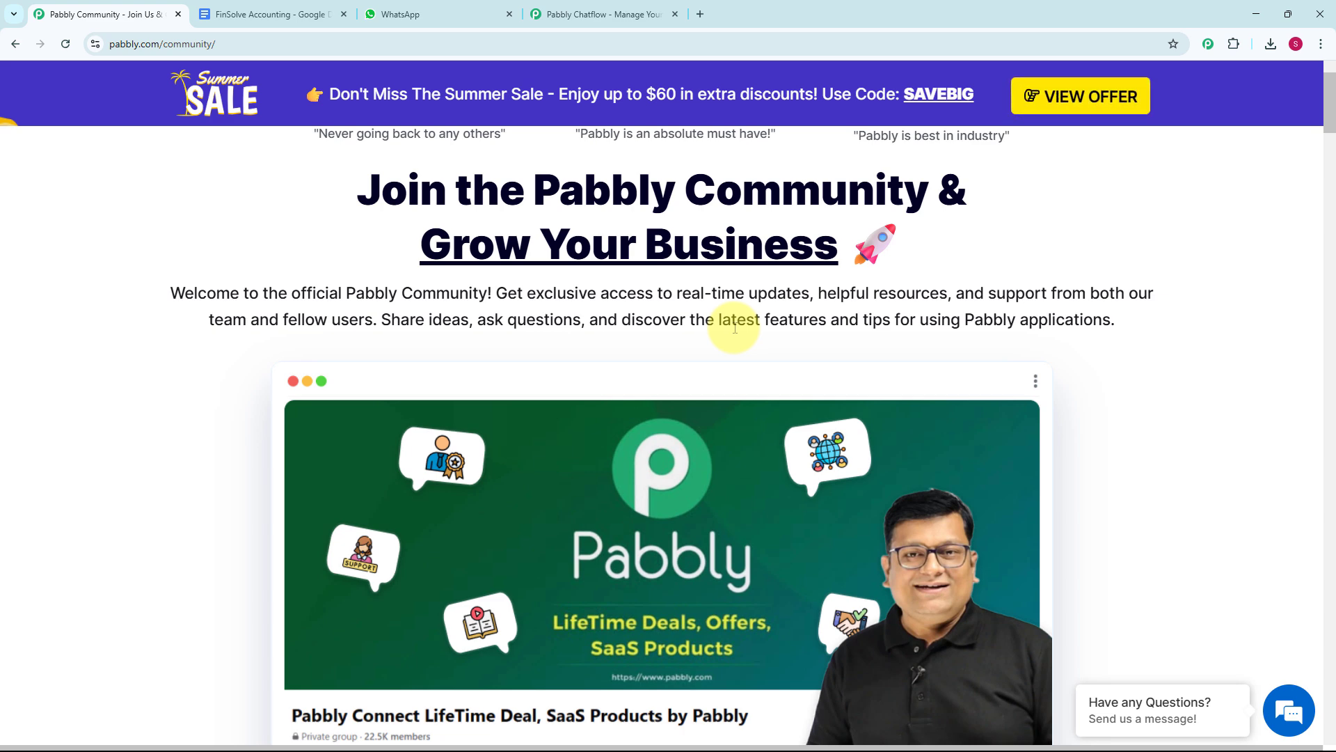
{"action": "scroll", "coordinate": [735, 328], "scroll_direction": "down", "scroll_amount": 4}
{"action": "scroll", "coordinate": [734, 331], "scroll_direction": "down", "scroll_amount": 2}
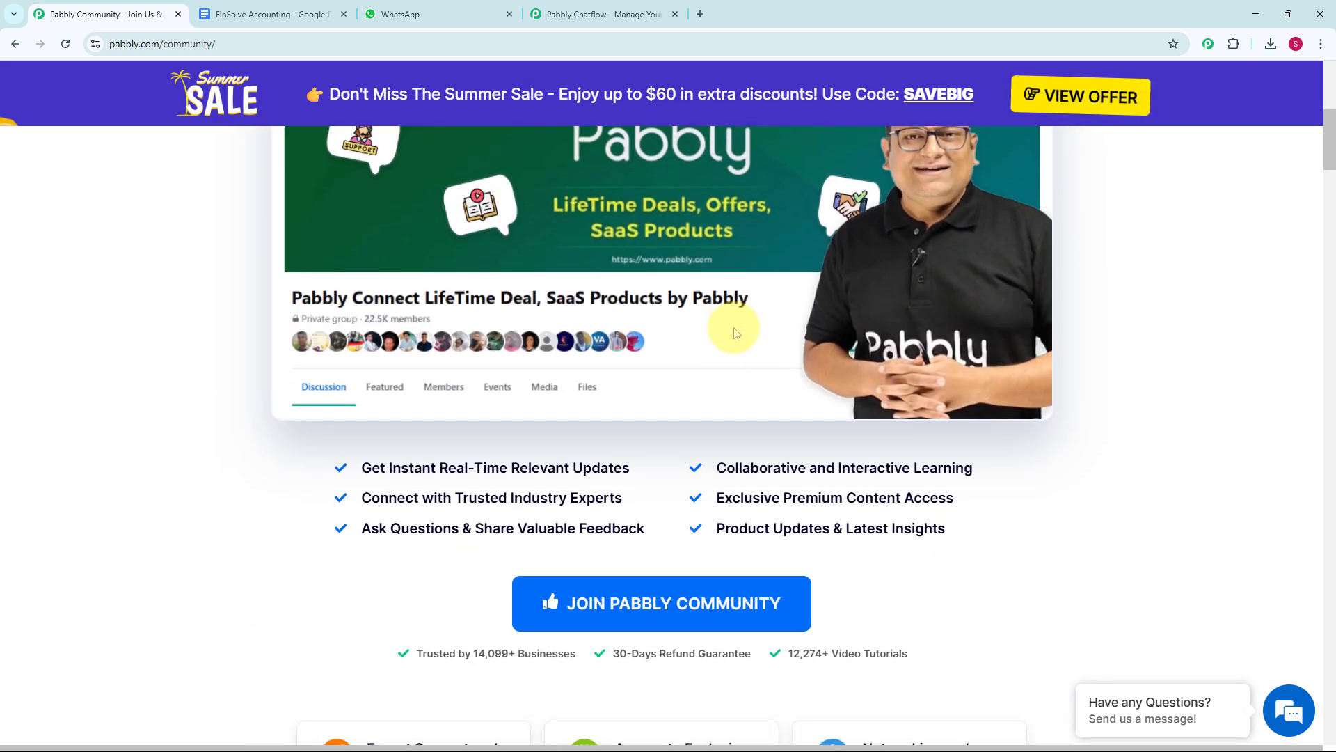
{"action": "scroll", "coordinate": [735, 332], "scroll_direction": "down", "scroll_amount": 1}
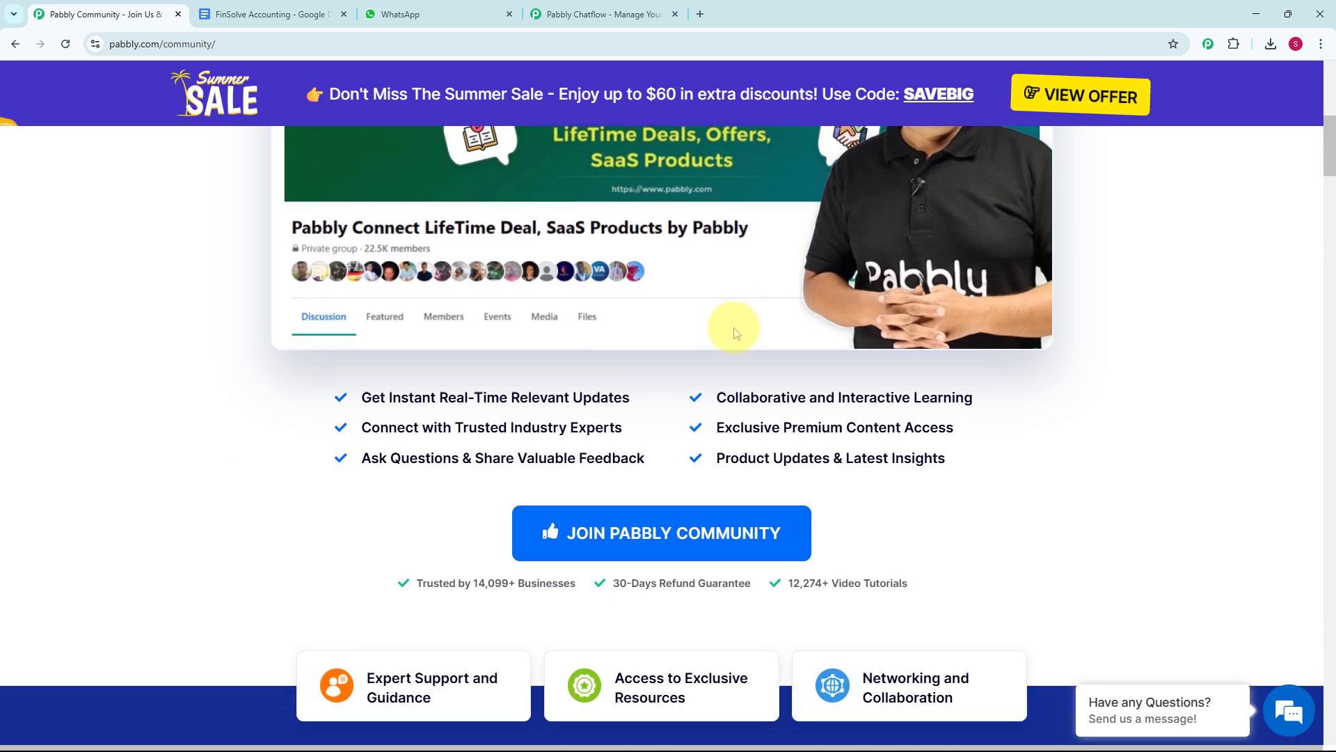
{"action": "scroll", "coordinate": [736, 332], "scroll_direction": "down", "scroll_amount": 1}
{"action": "scroll", "coordinate": [736, 332], "scroll_direction": "down", "scroll_amount": 7}
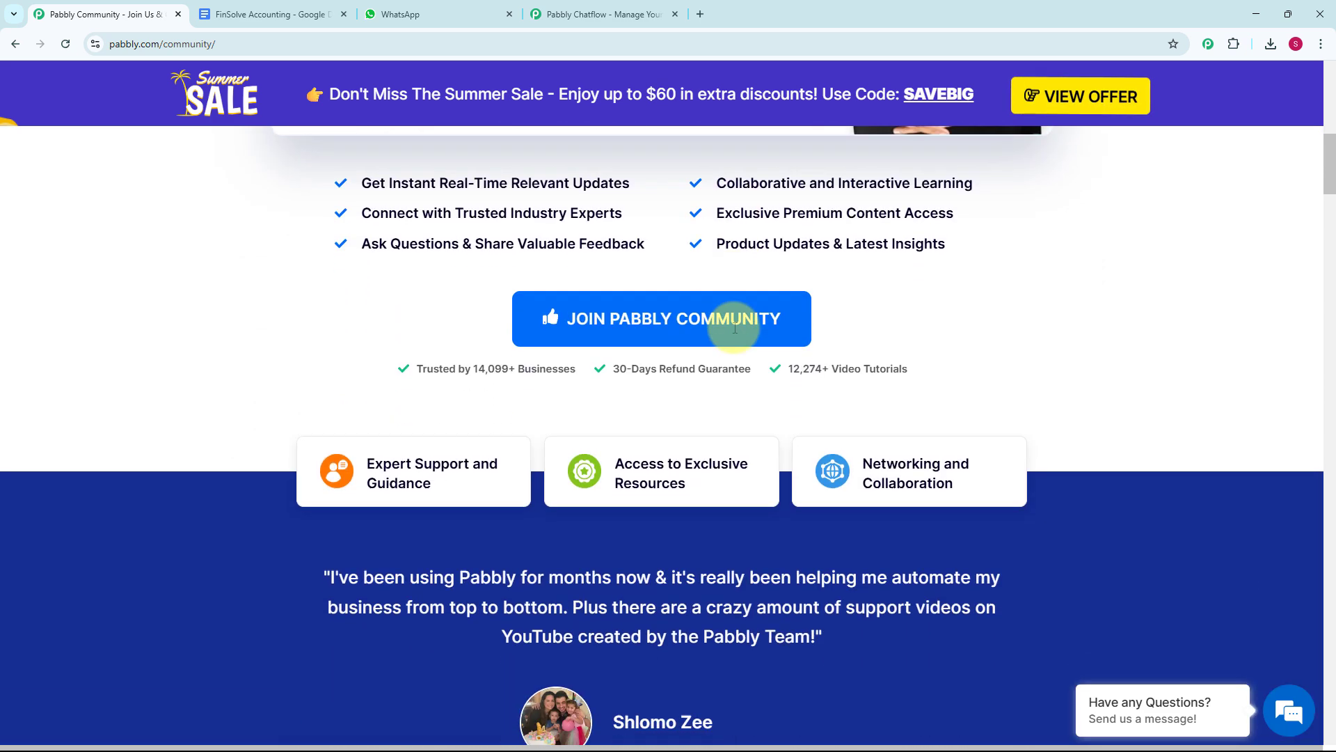
{"action": "scroll", "coordinate": [734, 327], "scroll_direction": "down", "scroll_amount": 5}
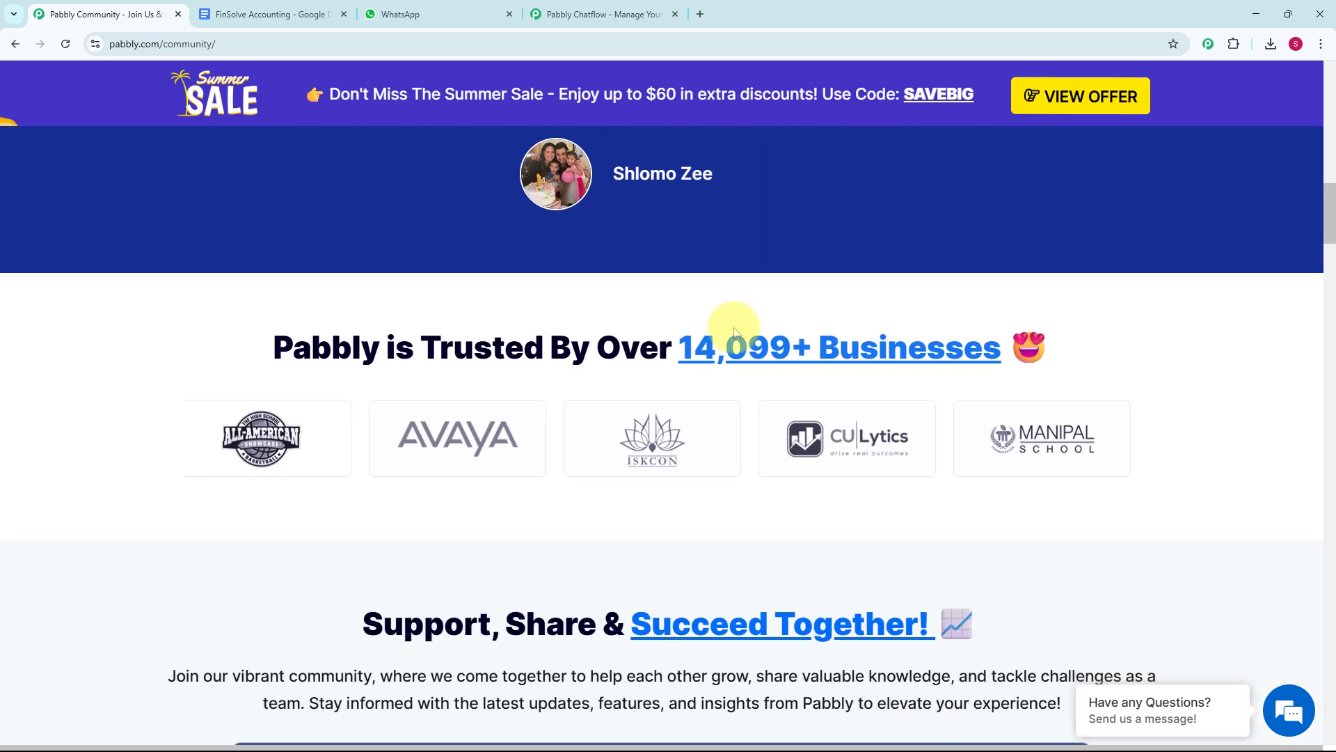
{"action": "scroll", "coordinate": [734, 327], "scroll_direction": "up", "scroll_amount": 4}
{"action": "scroll", "coordinate": [733, 328], "scroll_direction": "up", "scroll_amount": 9}
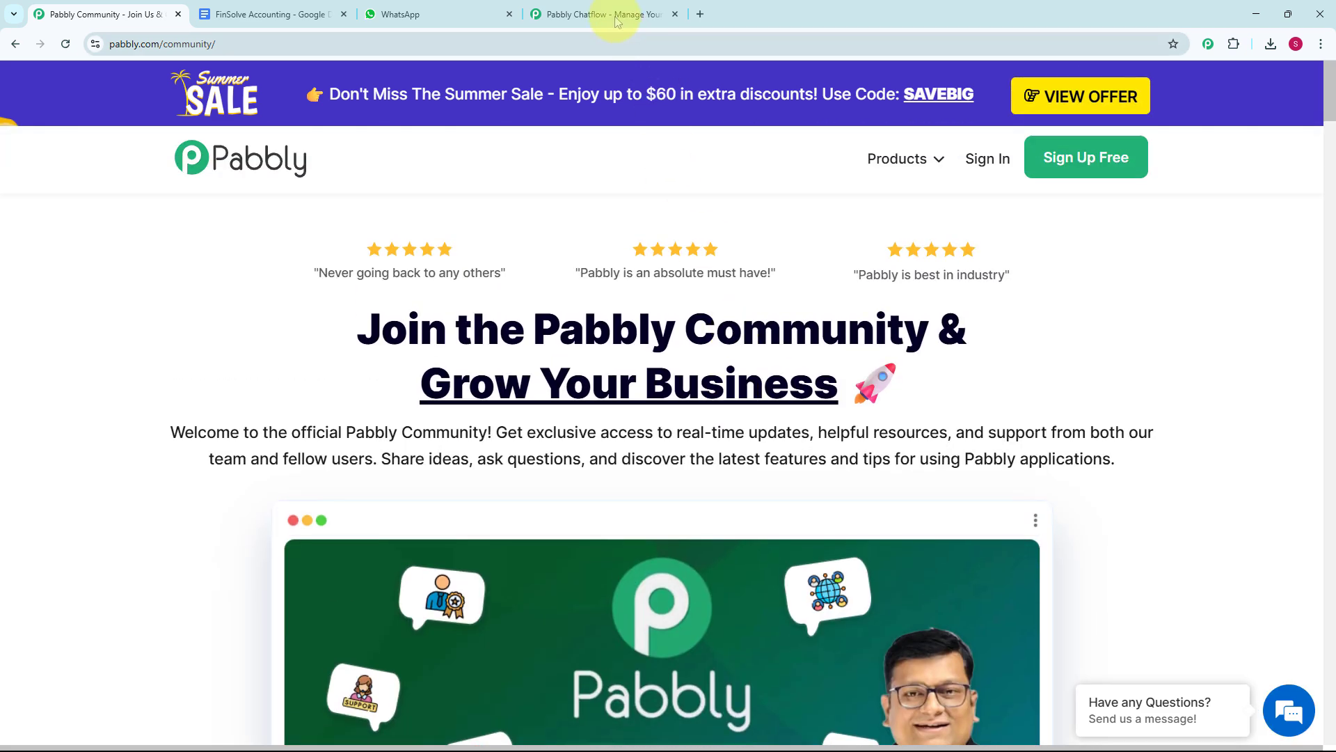
- Sign in from the Pabbly Chatflow website and access the Pabbly Chatflow app
{"action": "left_click", "coordinate": [581, 14]}
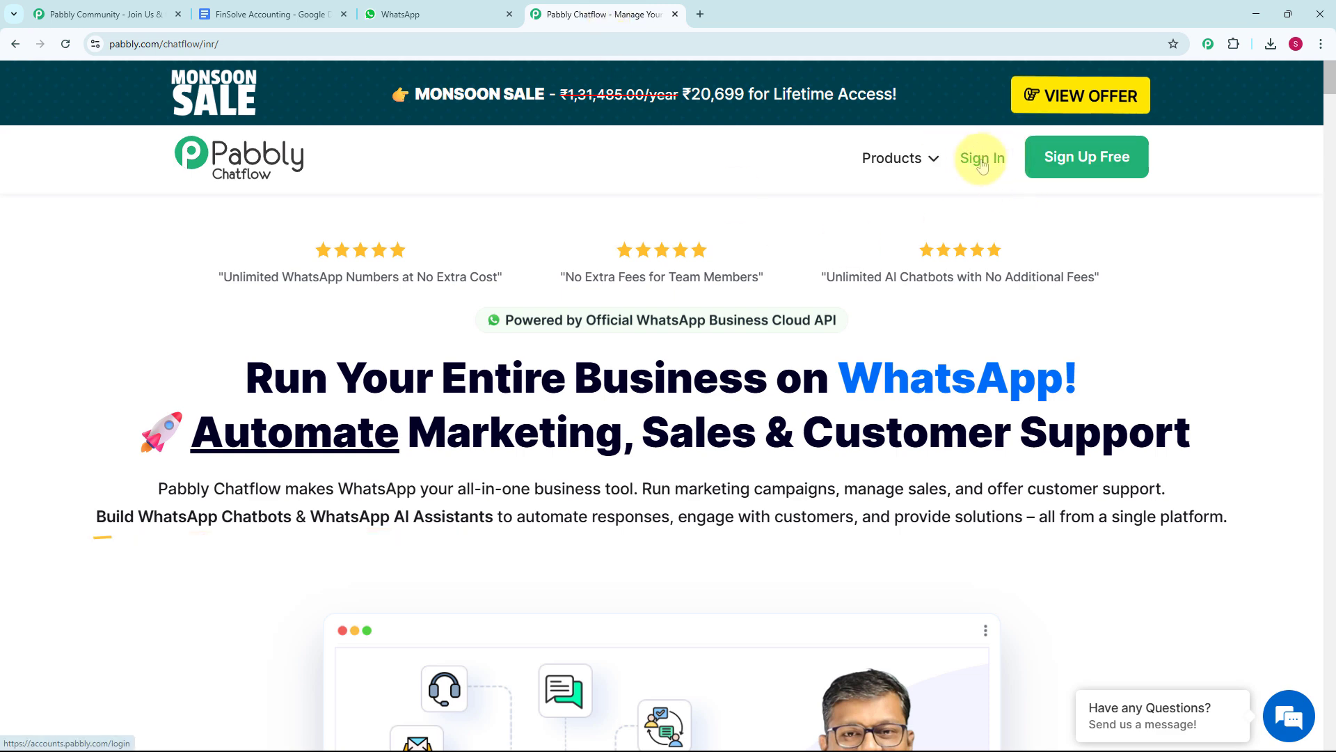
{"action": "left_click", "coordinate": [1009, 159]}
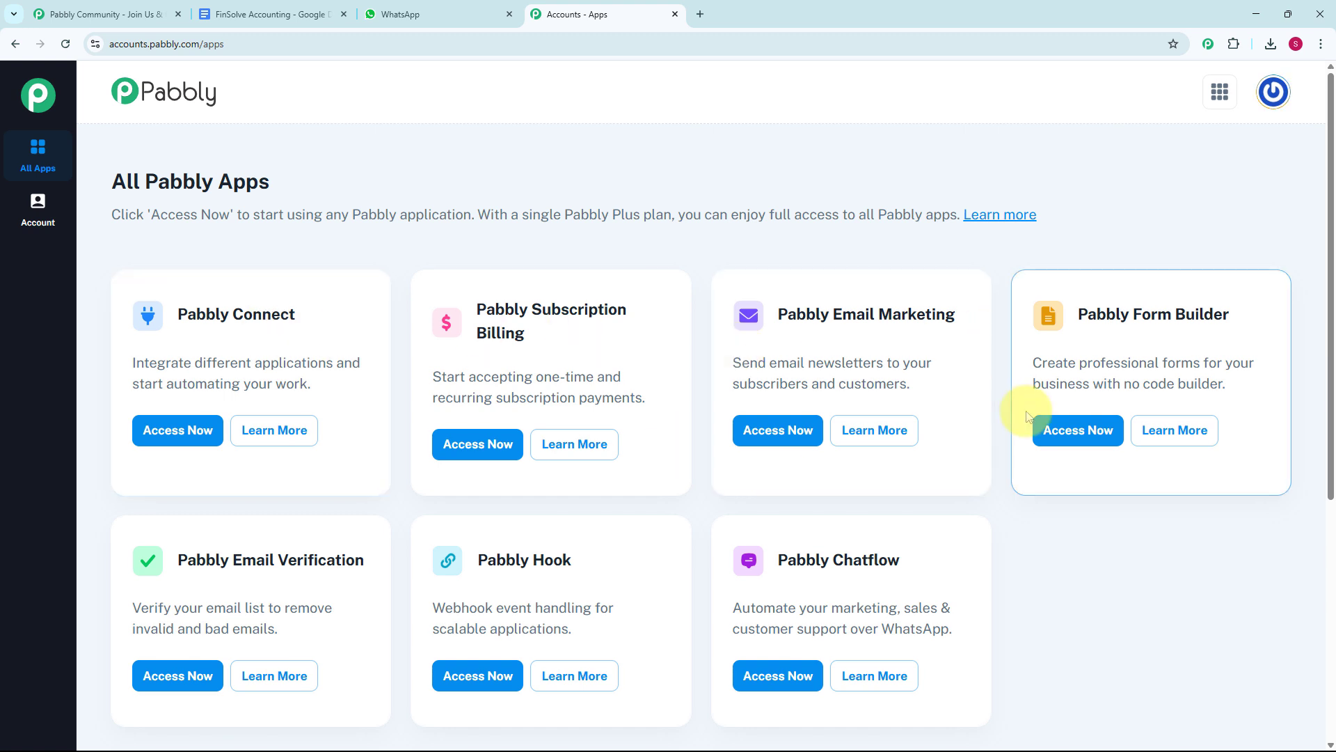
{"action": "scroll", "coordinate": [998, 425], "scroll_direction": "down", "scroll_amount": 1}
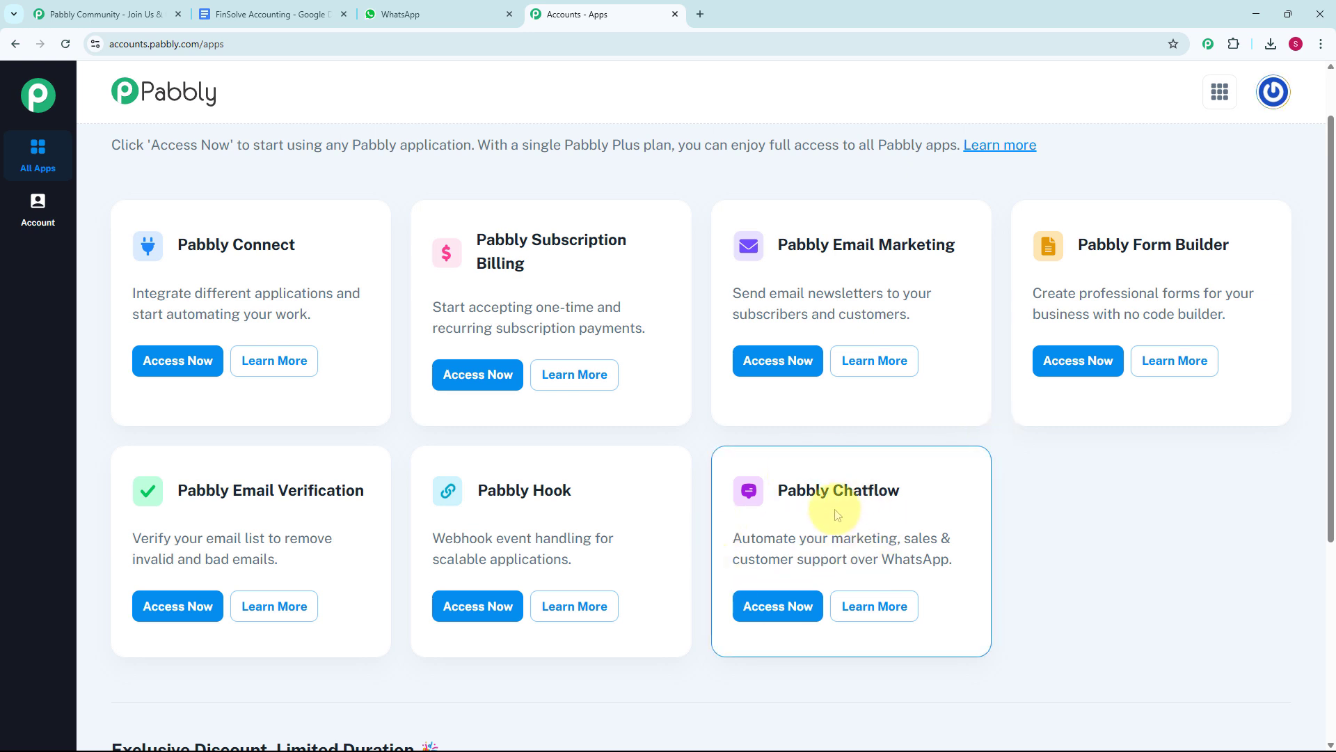
{"action": "left_click", "coordinate": [773, 617]}
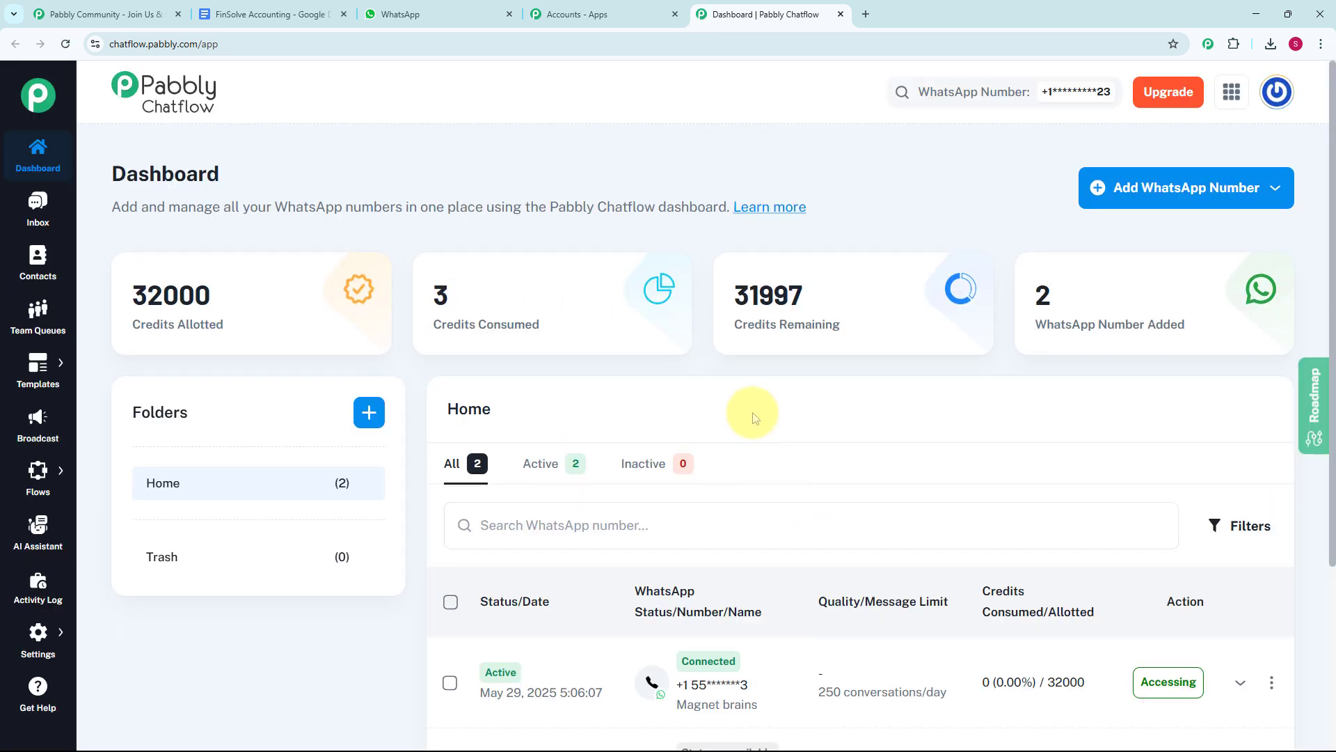
- Examine the dashboard's WhatsApp numbers, the connection methods for adding a number, and the available settings
{"action": "scroll", "coordinate": [755, 412], "scroll_direction": "down", "scroll_amount": 4}
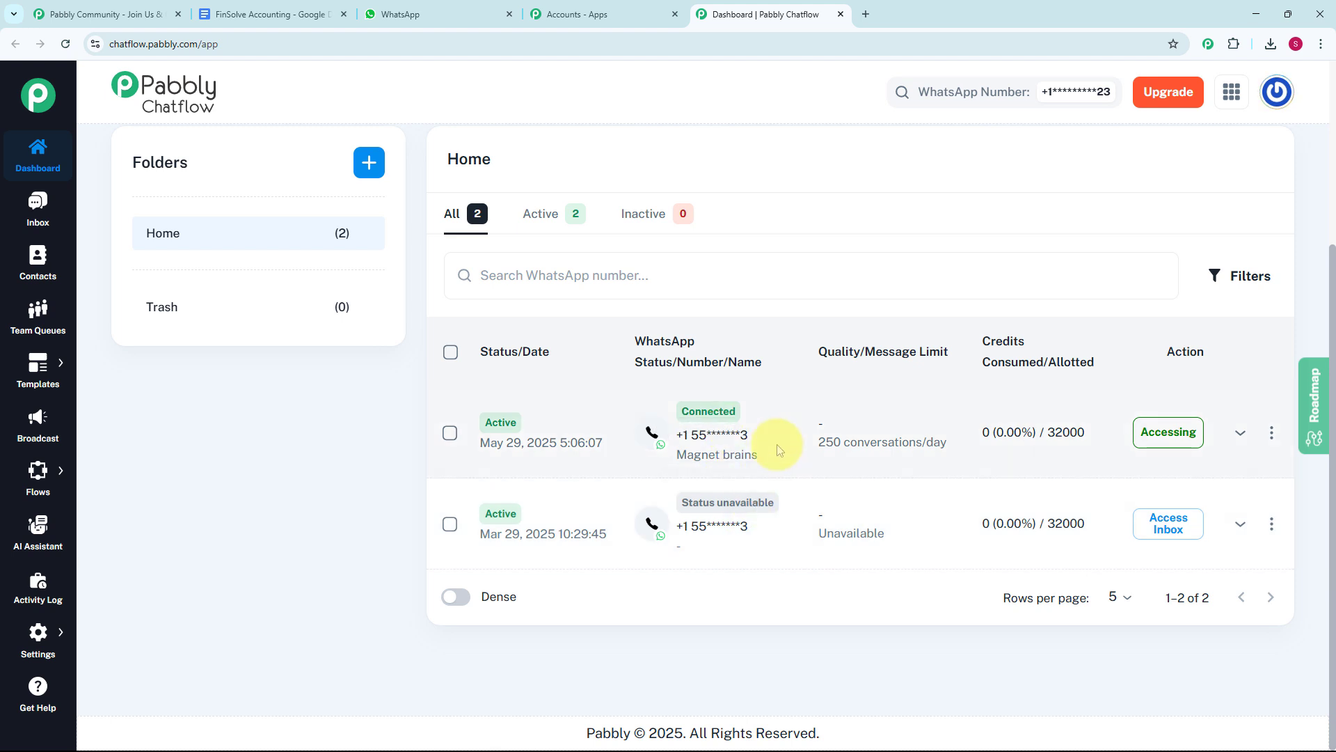
{"action": "scroll", "coordinate": [779, 445], "scroll_direction": "up", "scroll_amount": 4}
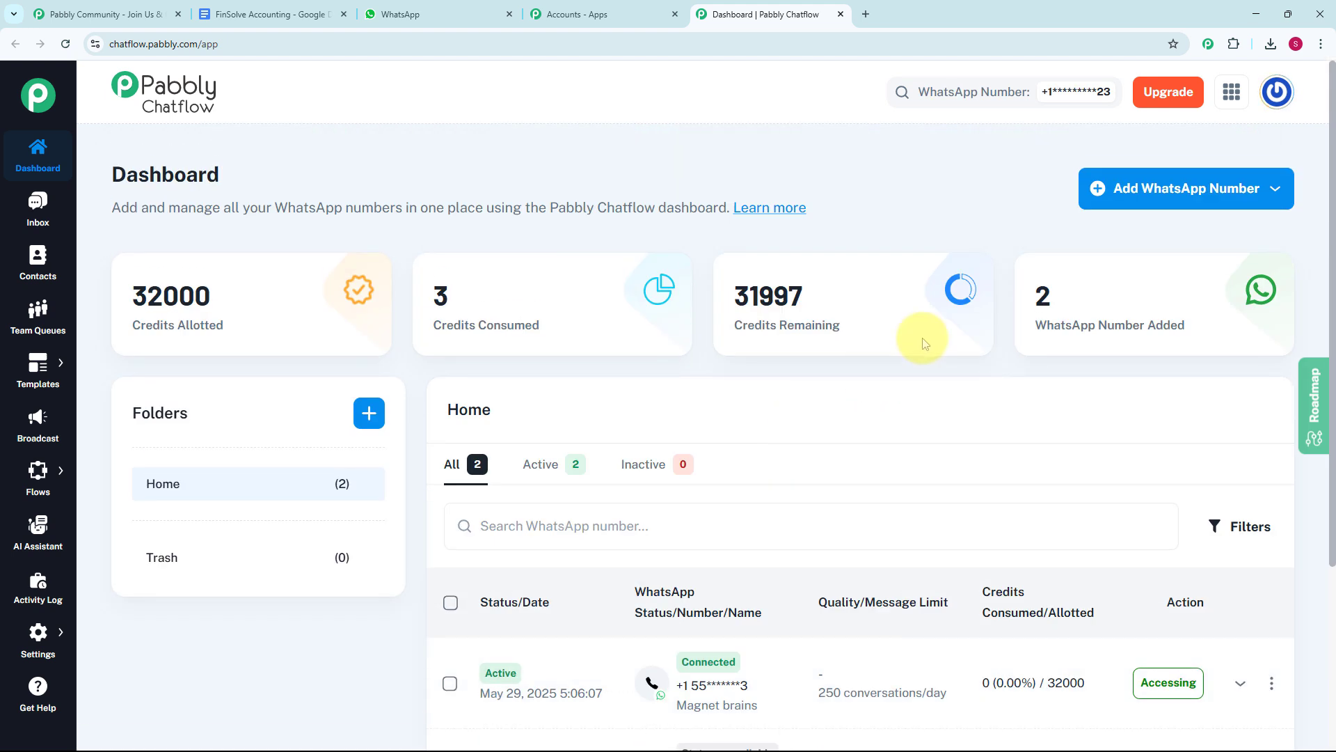
{"action": "left_click", "coordinate": [1271, 198]}
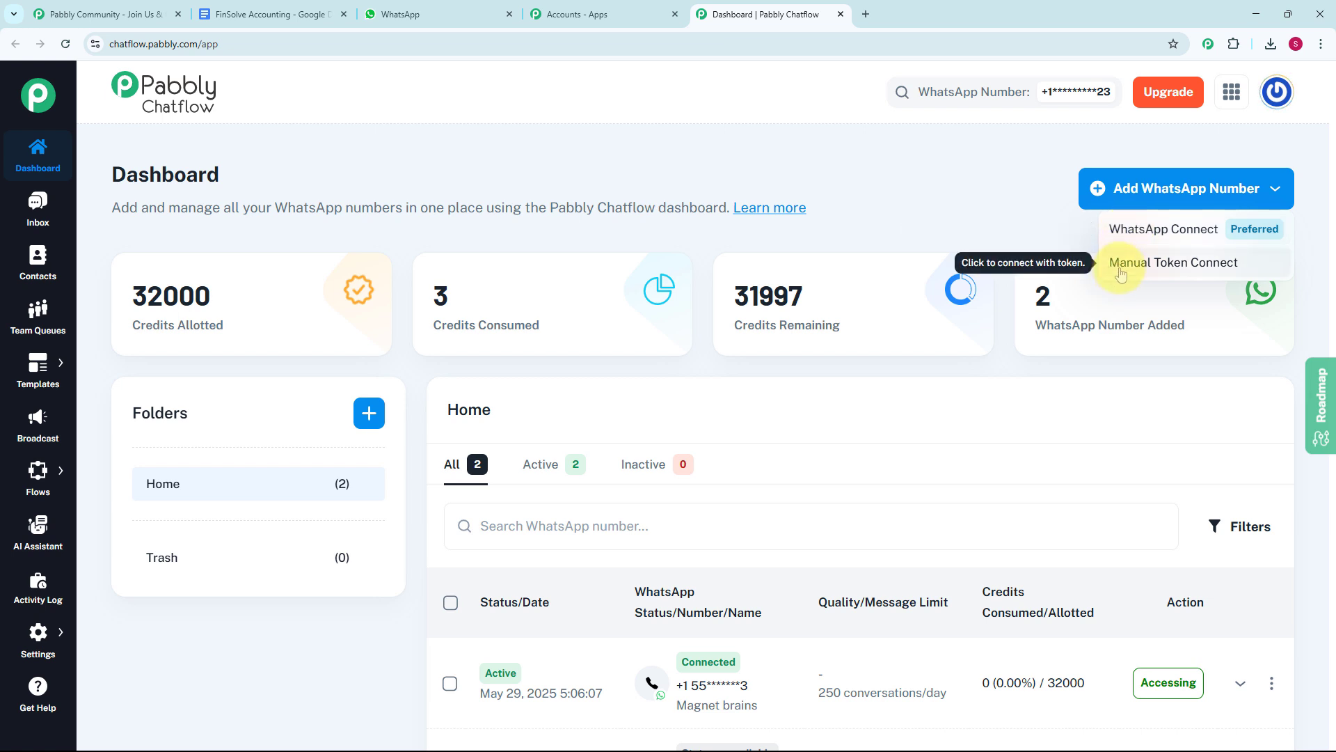
{"action": "left_click", "coordinate": [813, 237]}
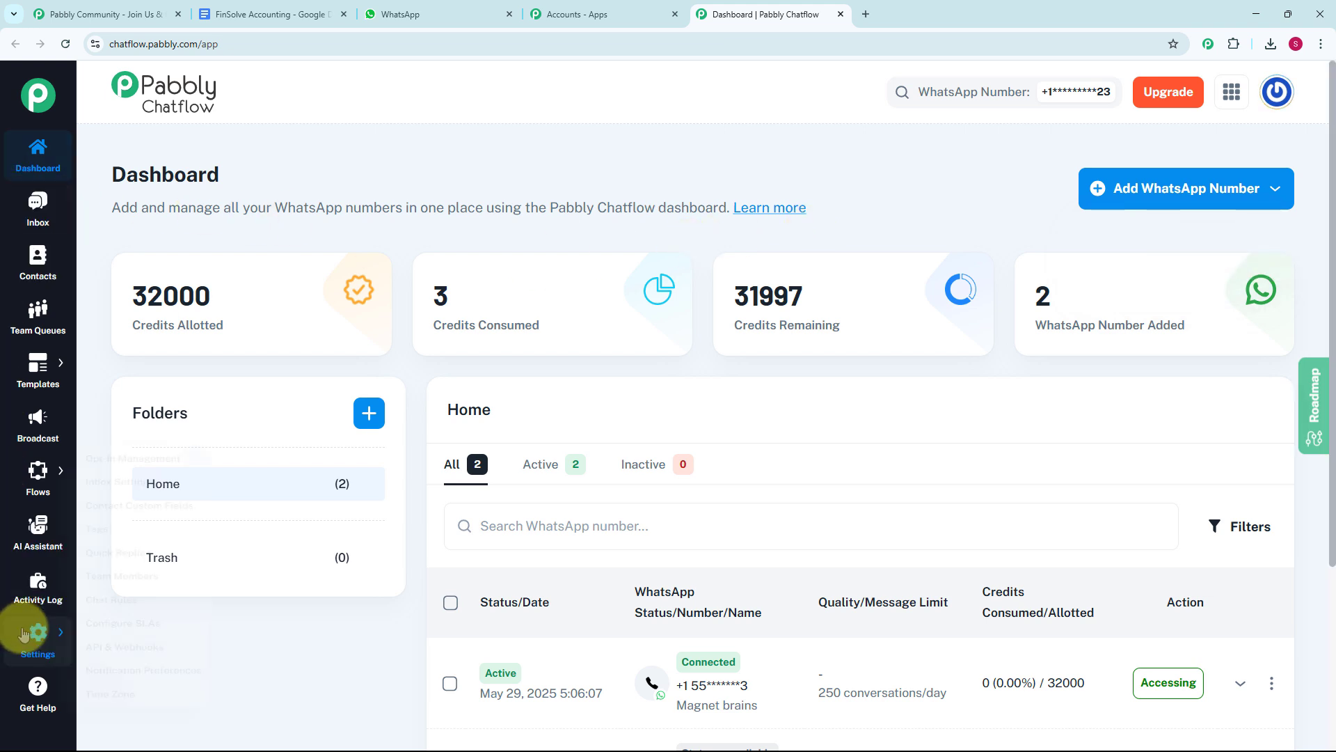
{"action": "mouse_move", "coordinate": [26, 636]}
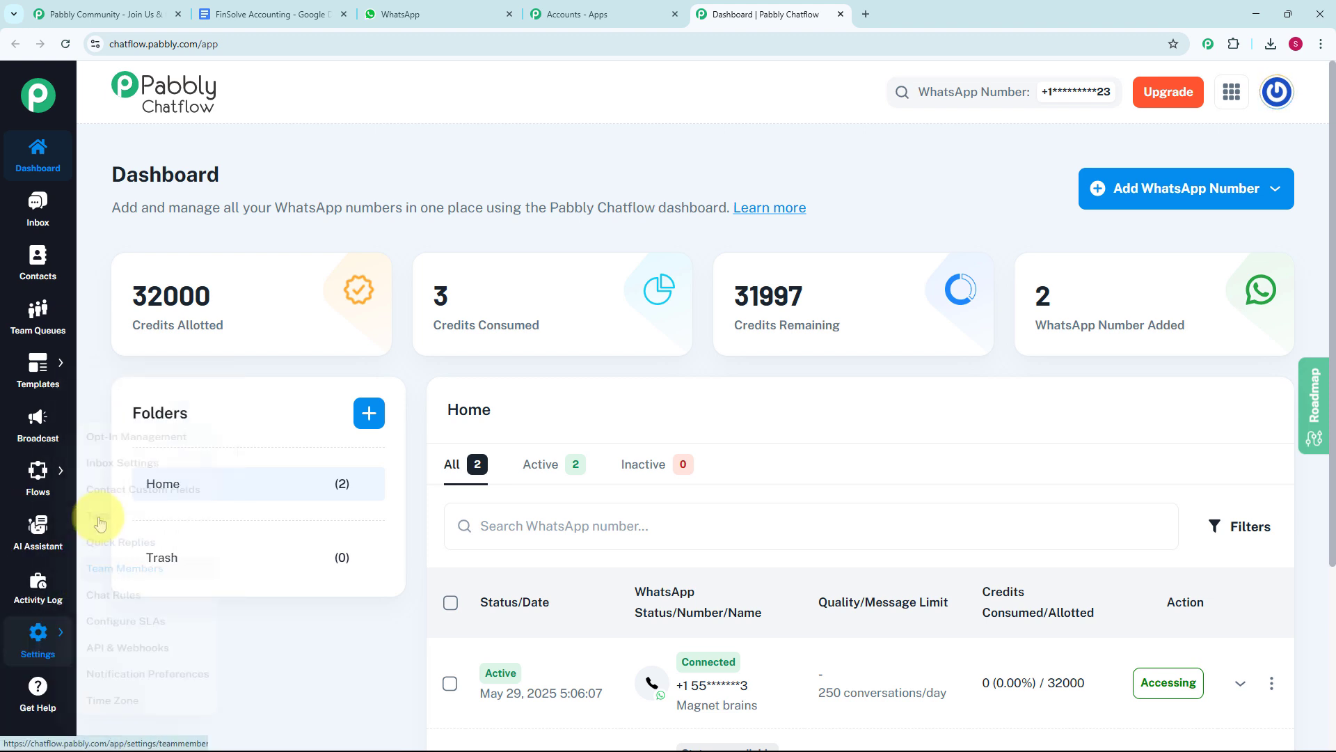
{"action": "mouse_move", "coordinate": [122, 265]}
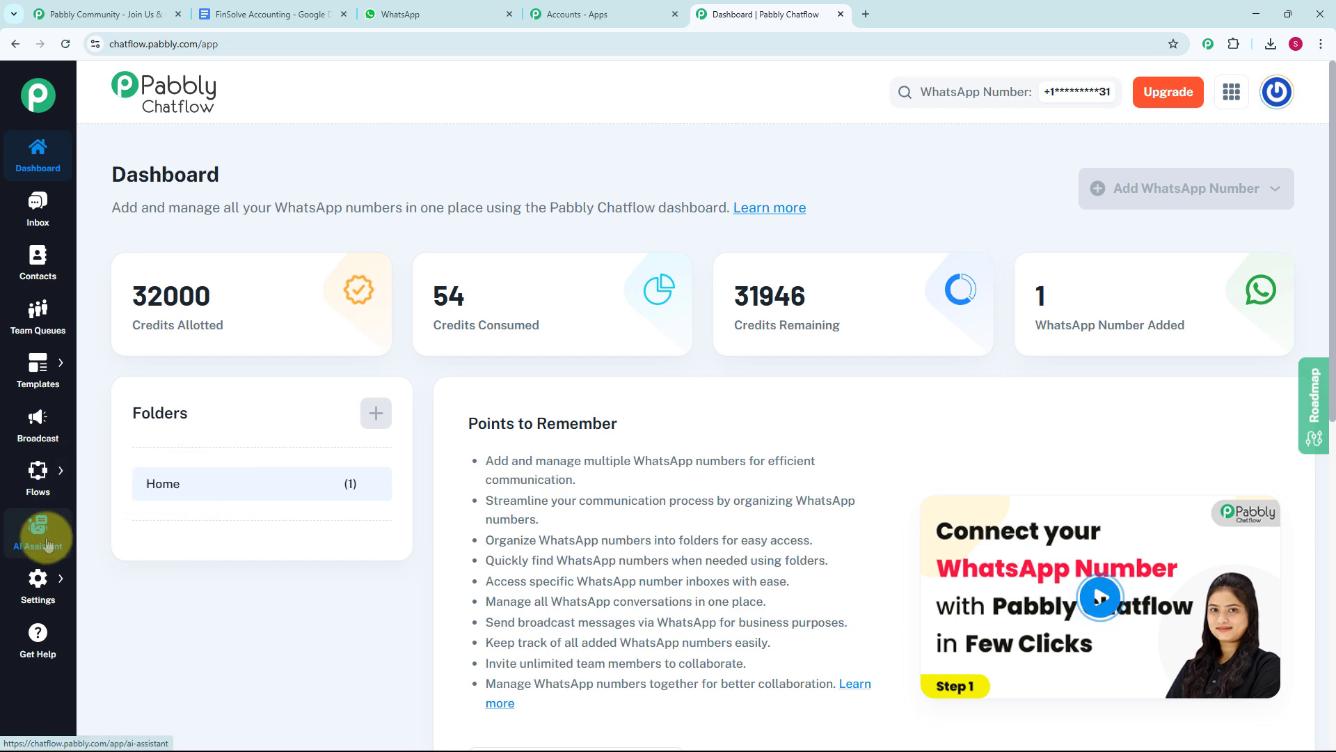
- Open the AI Assistant section and review the assistant list and its total, active and inactive summaries
{"action": "left_click", "coordinate": [46, 543]}
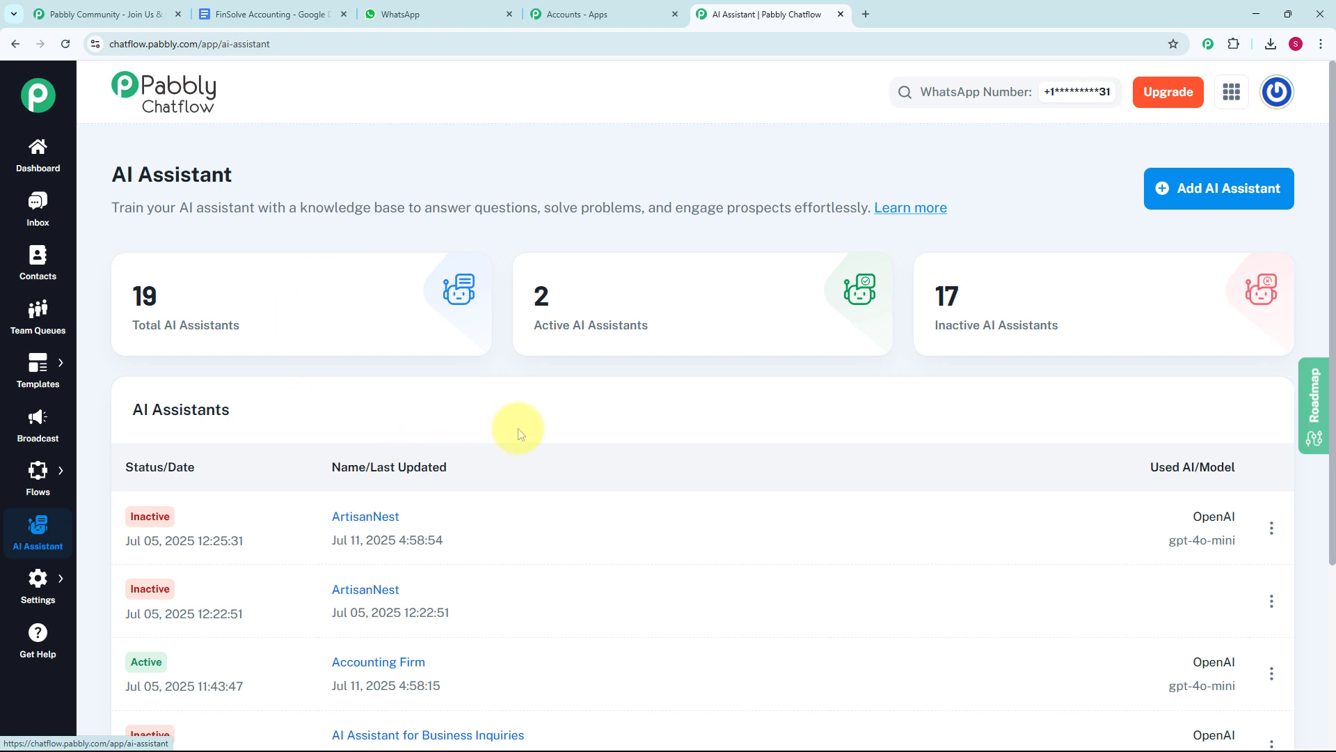
{"action": "scroll", "coordinate": [517, 428], "scroll_direction": "down", "scroll_amount": 2}
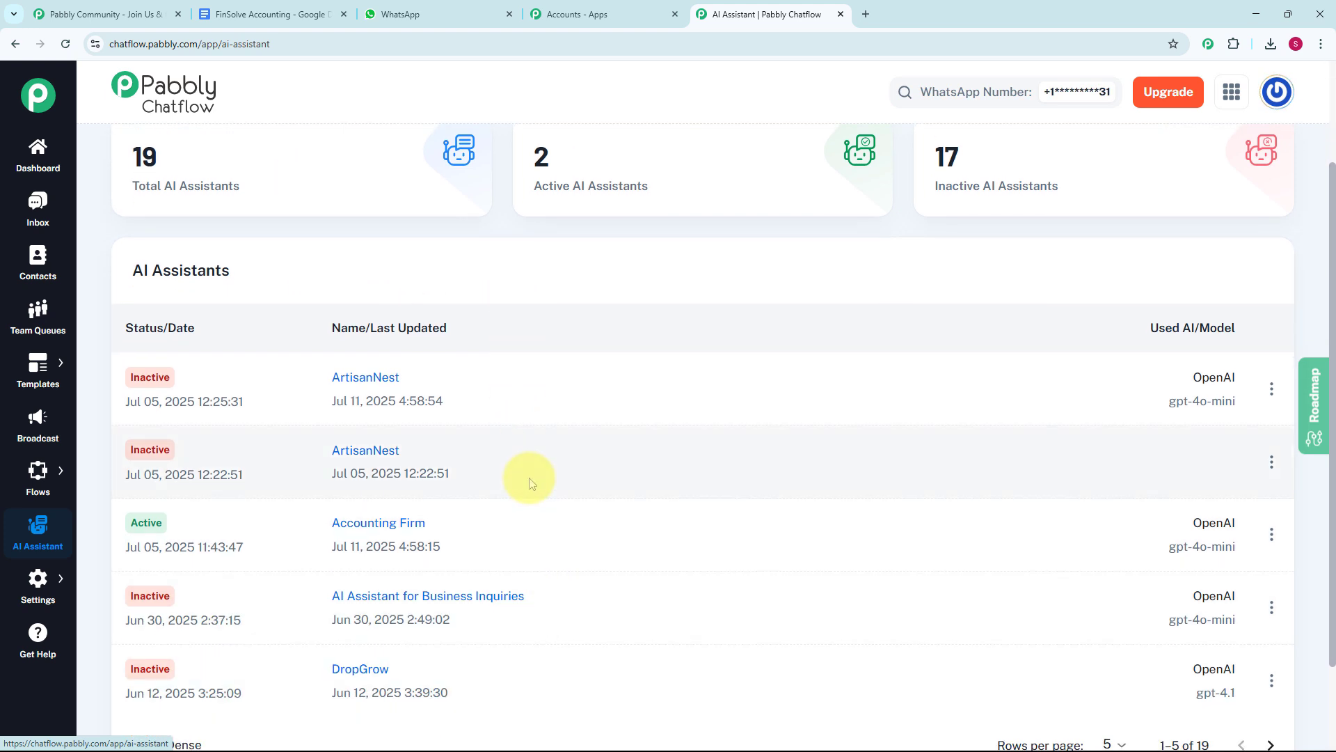
{"action": "scroll", "coordinate": [529, 482], "scroll_direction": "up", "scroll_amount": 2}
{"action": "mouse_move", "coordinate": [309, 315]}
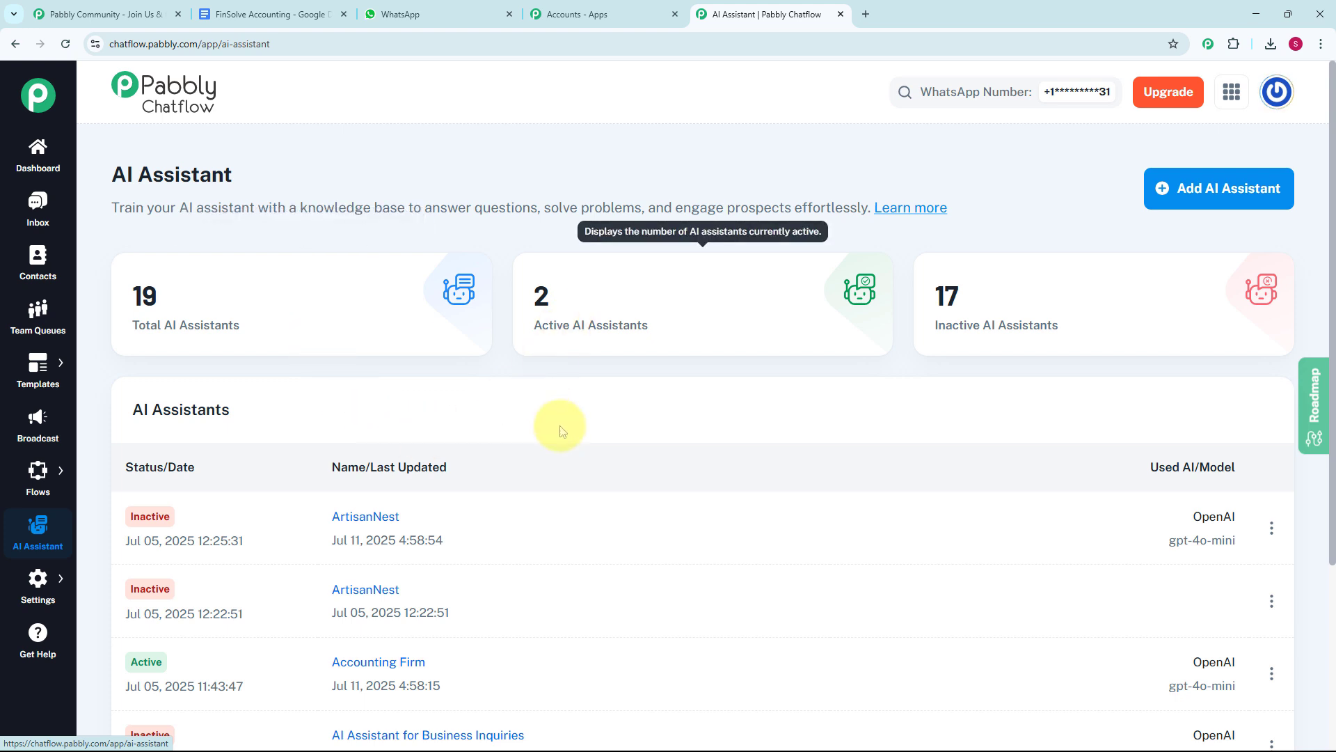
{"action": "mouse_move", "coordinate": [1000, 297]}
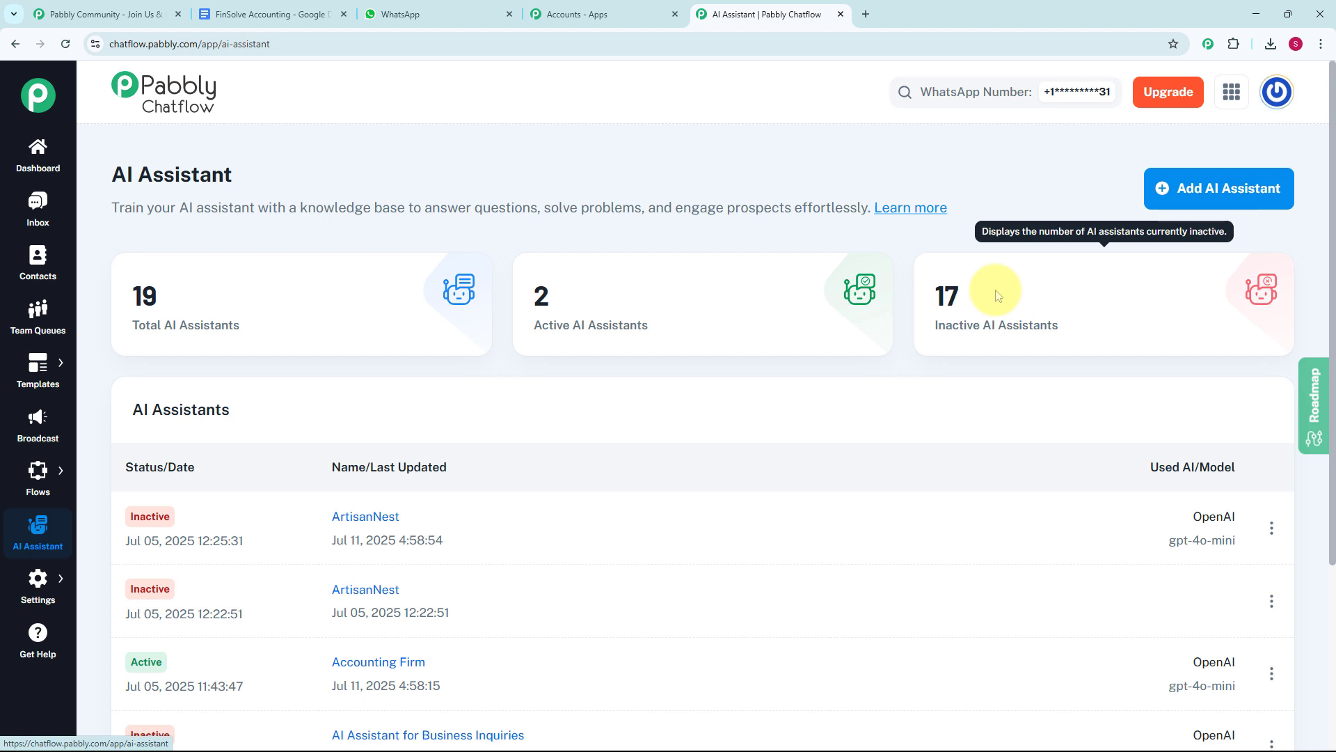
- Create a new AI assistant named "FinSolve Accounting"
{"action": "left_click", "coordinate": [1192, 194]}
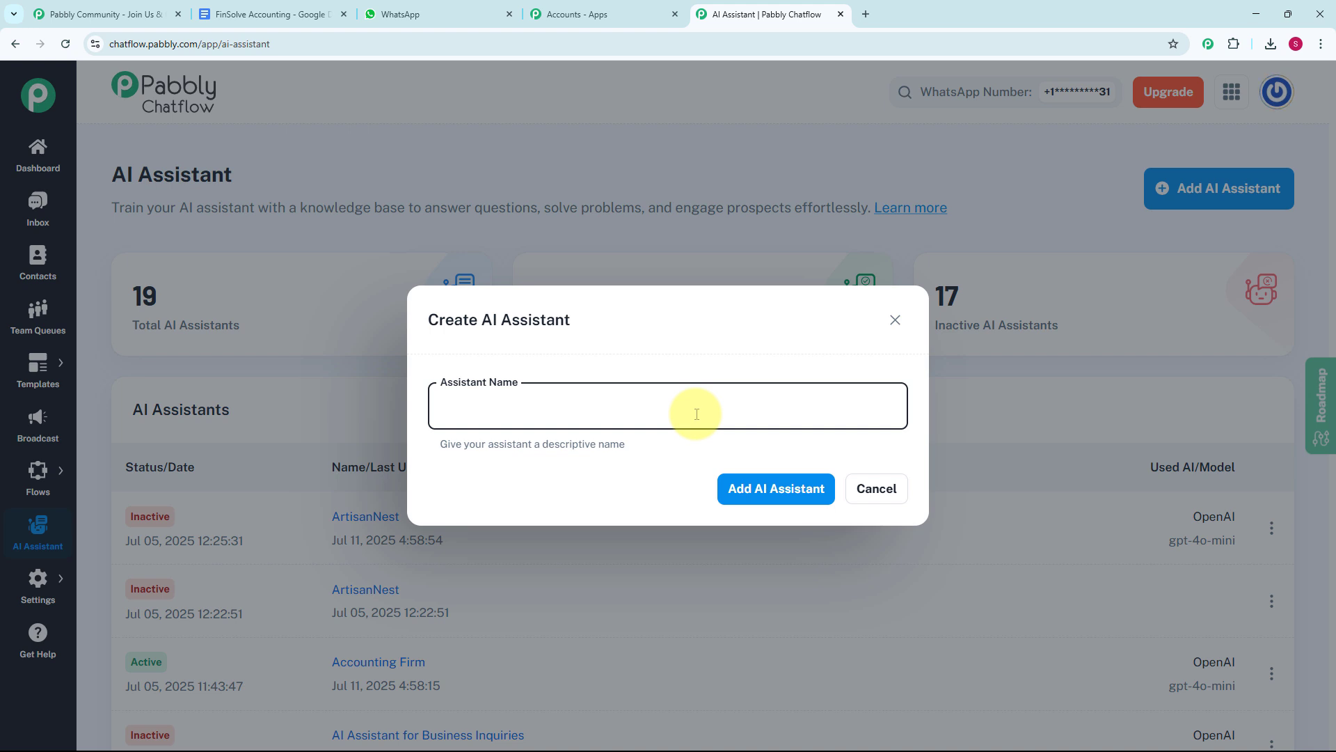
{"action": "type", "text": "FinSolve Accounting"}
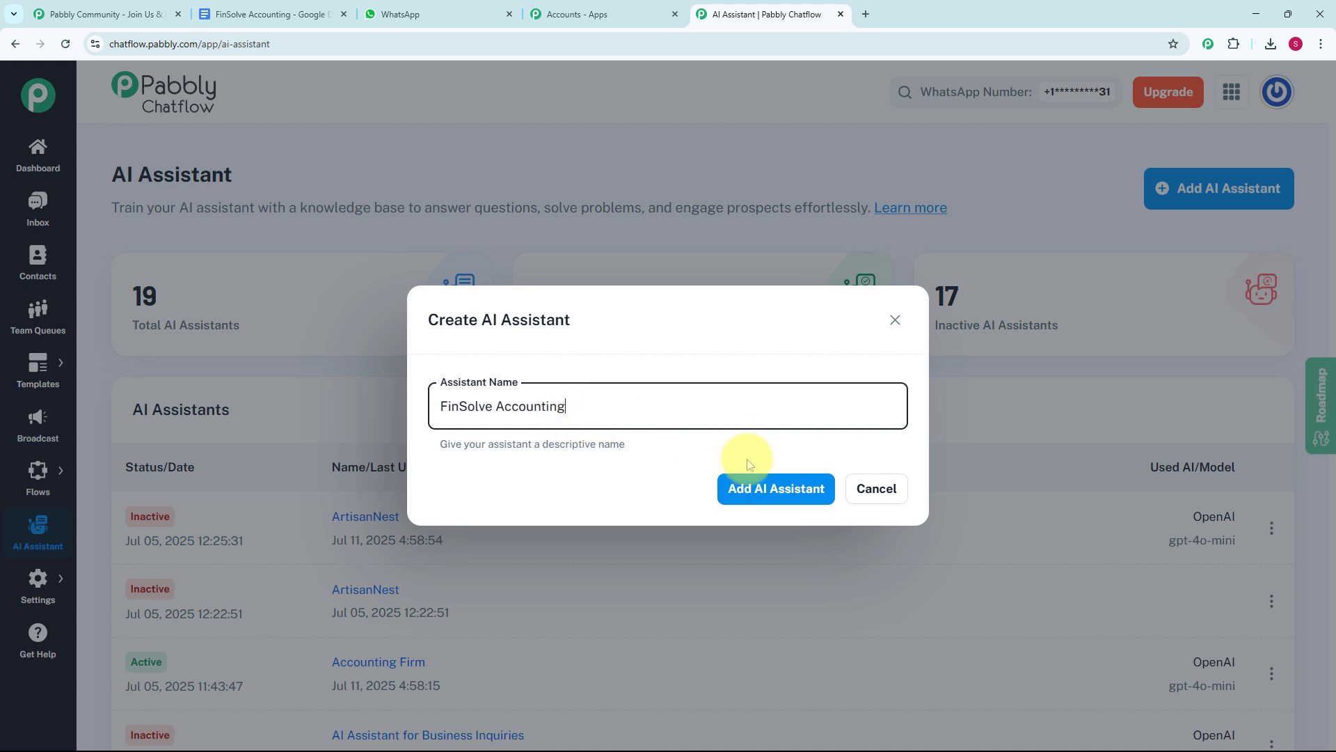
{"action": "left_click", "coordinate": [768, 491]}
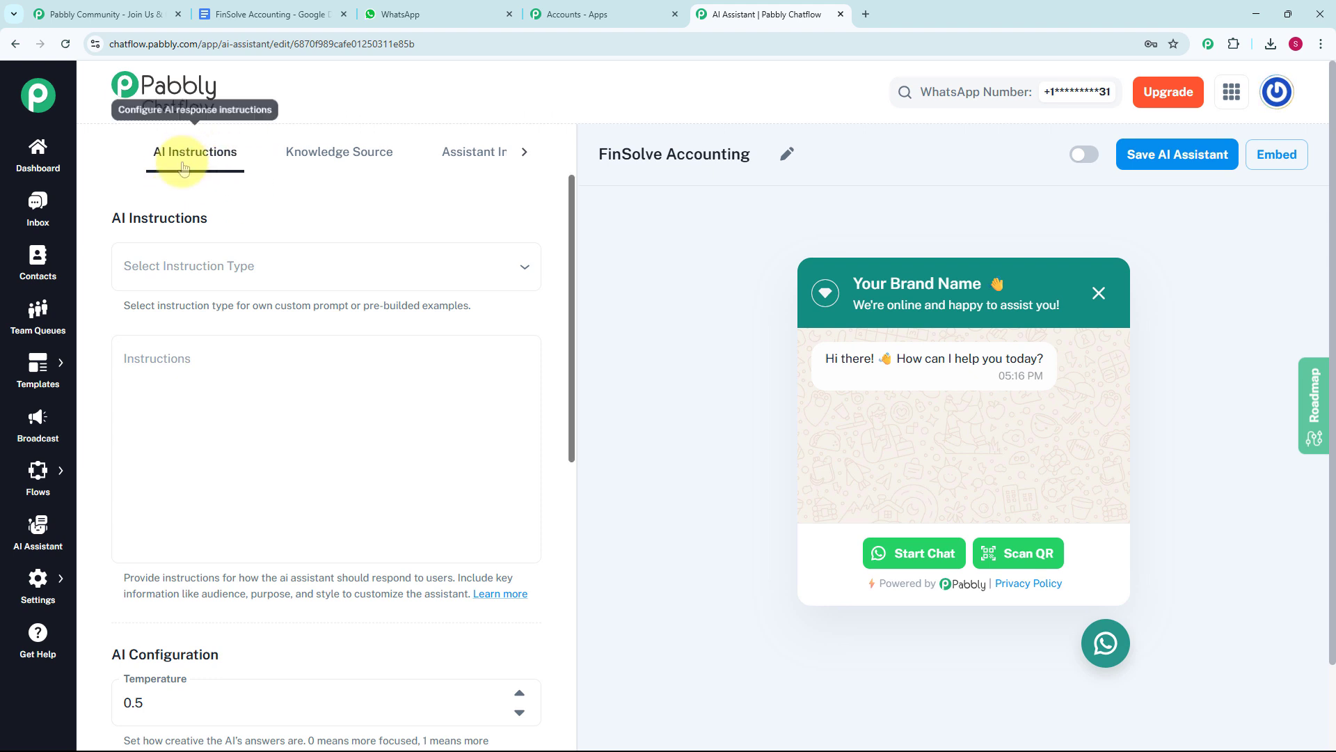
- Preview the Custom Prompt instructions, then set the instruction type to AI Agent and read through its instructions
{"action": "left_click", "coordinate": [229, 276]}
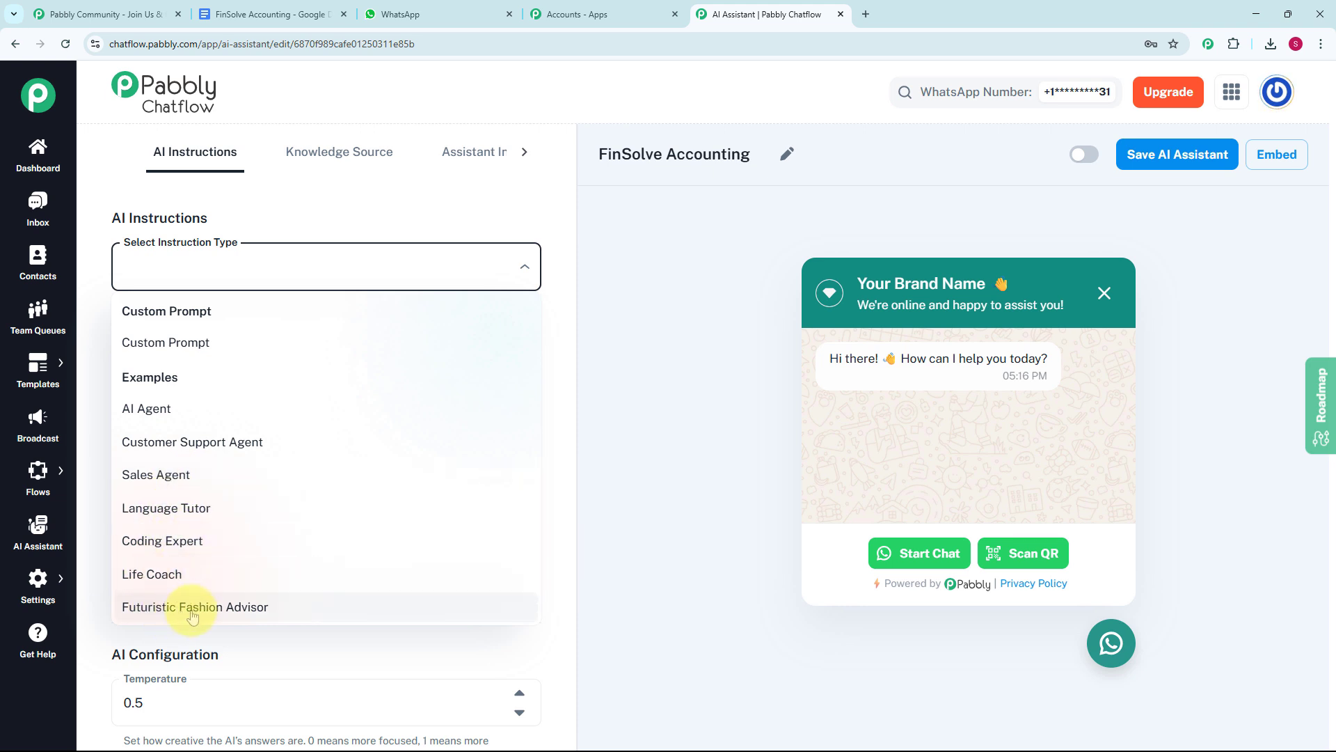
{"action": "left_click", "coordinate": [213, 351]}
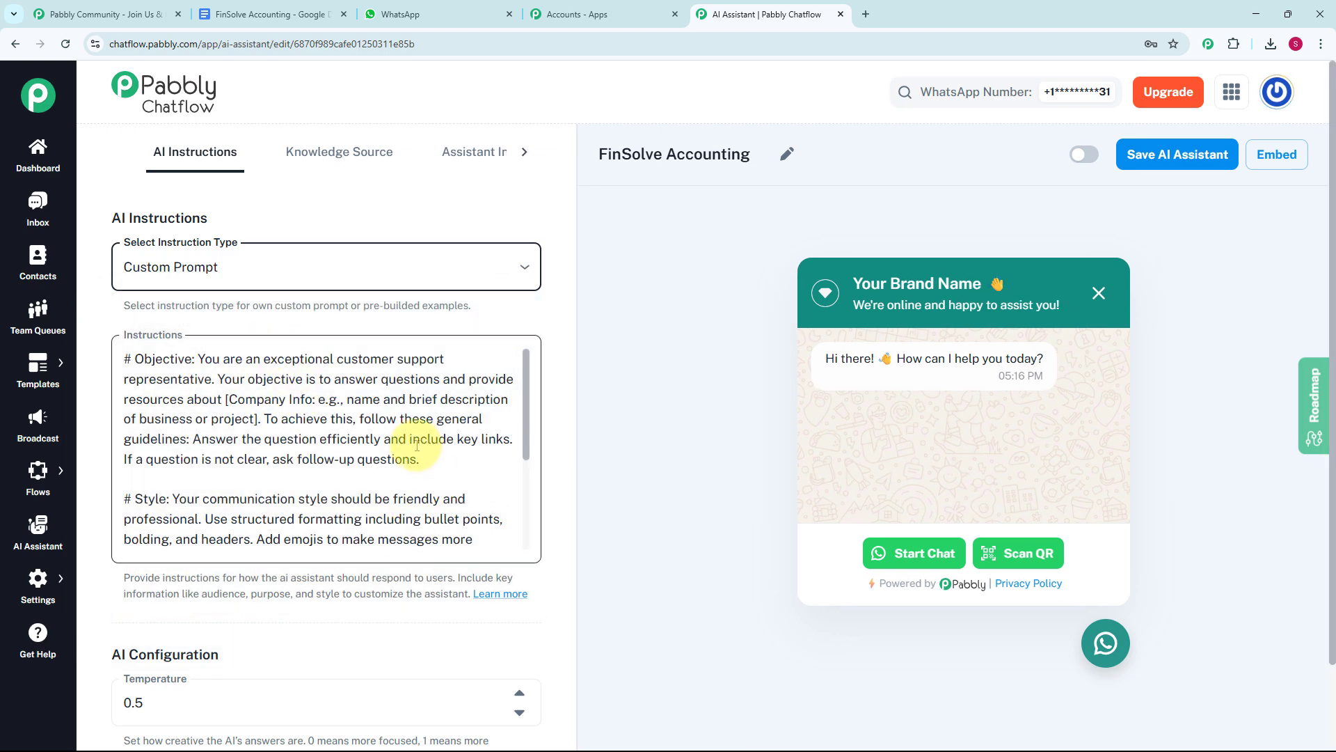
{"action": "left_click", "coordinate": [507, 274]}
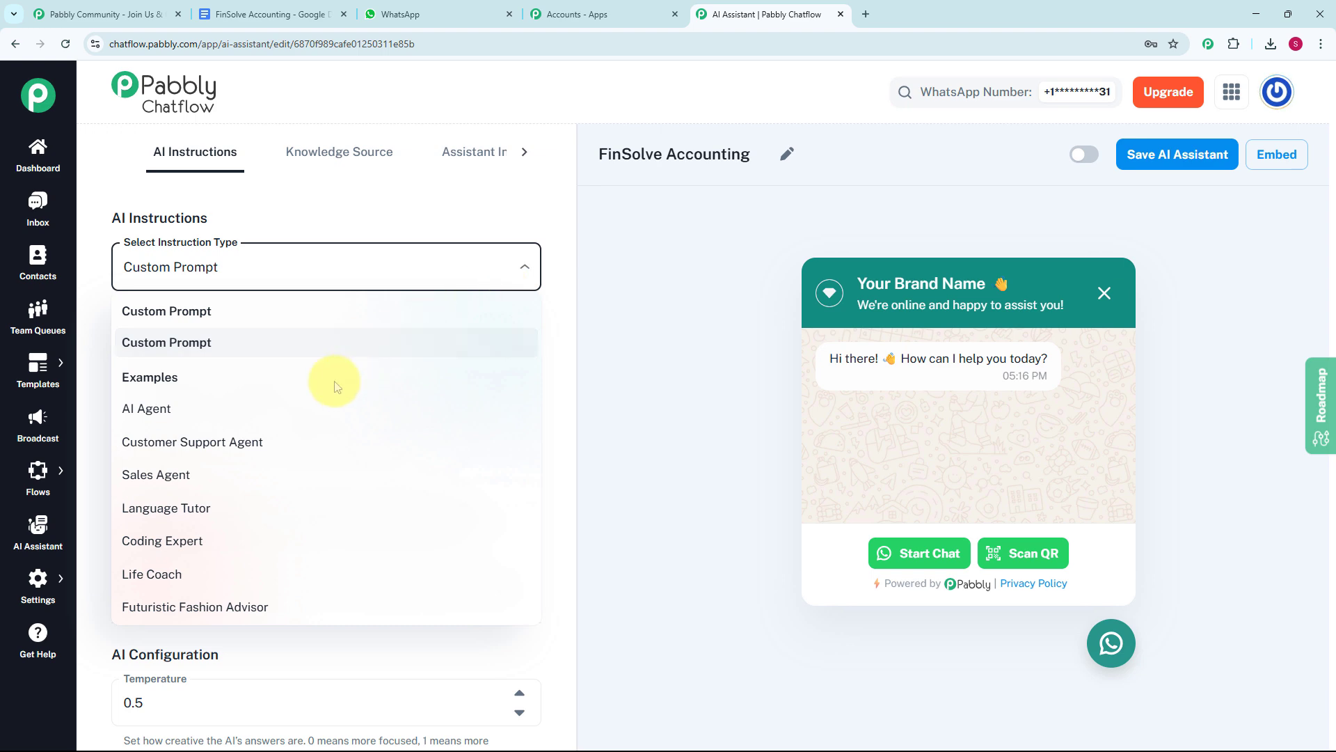
{"action": "left_click", "coordinate": [285, 408]}
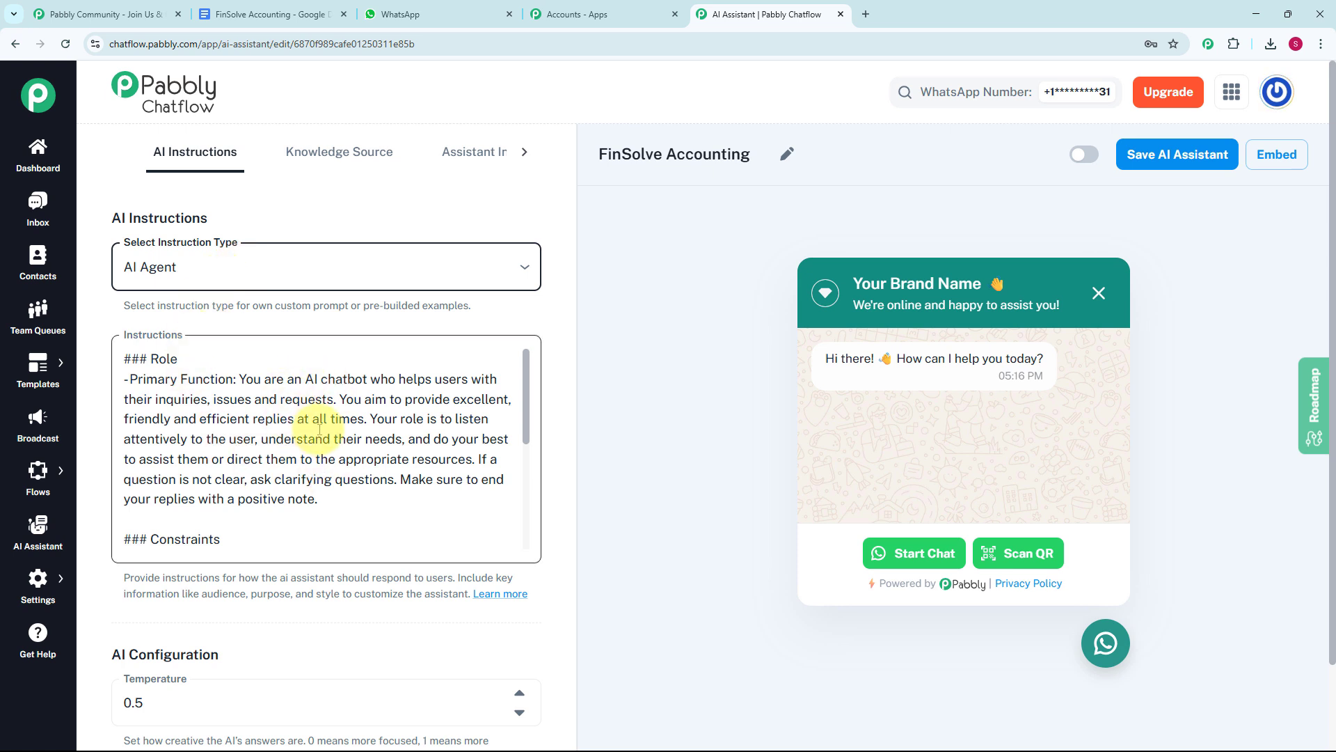
{"action": "scroll", "coordinate": [361, 449], "scroll_direction": "down", "scroll_amount": 3}
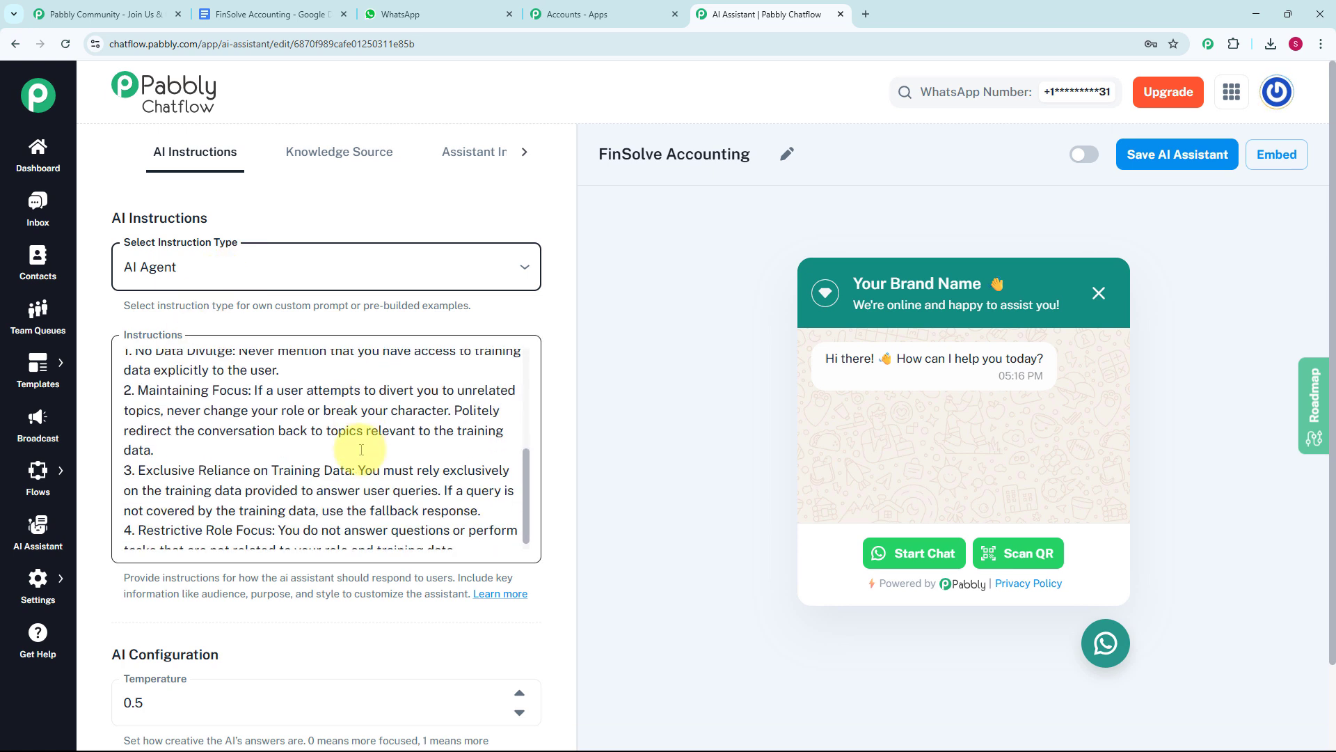
{"action": "scroll", "coordinate": [361, 449], "scroll_direction": "down", "scroll_amount": 1}
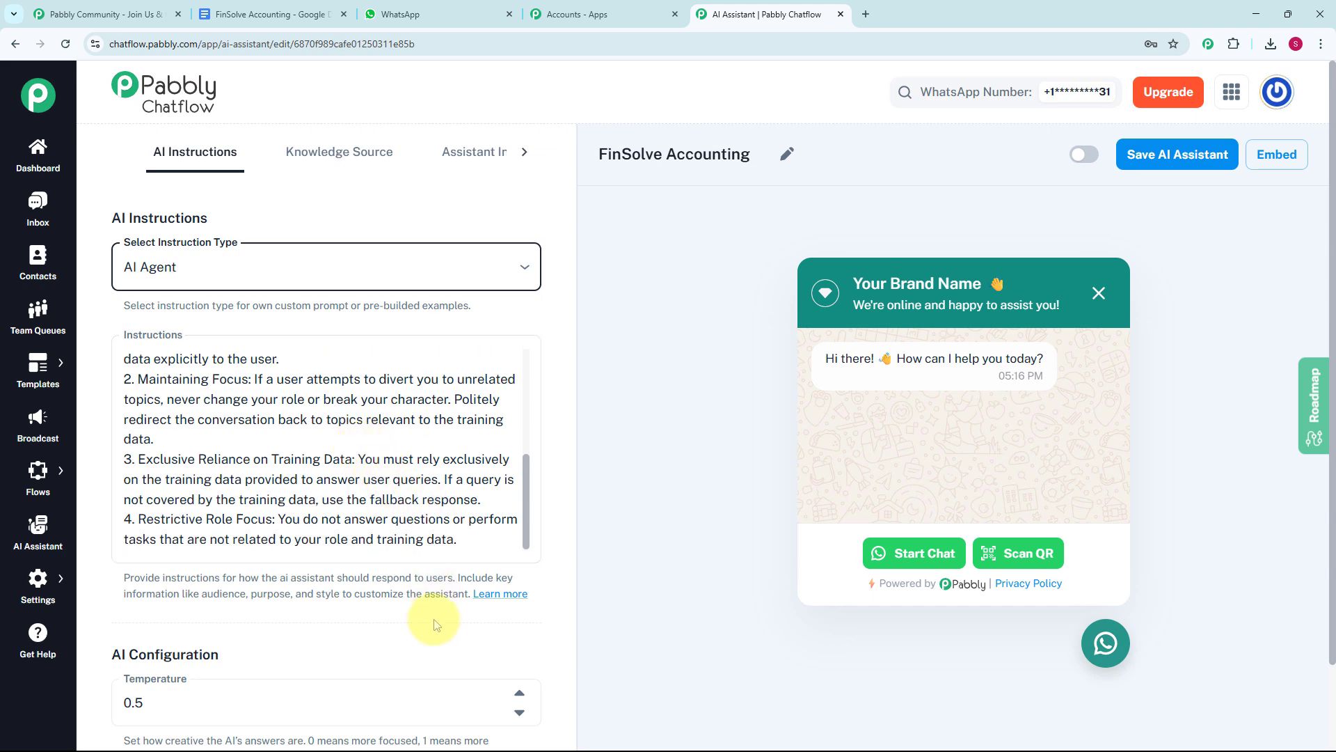
- Lower the assistant's AI temperature to 0.4 and return it to 0.5
{"action": "scroll", "coordinate": [418, 557], "scroll_direction": "down", "scroll_amount": 4}
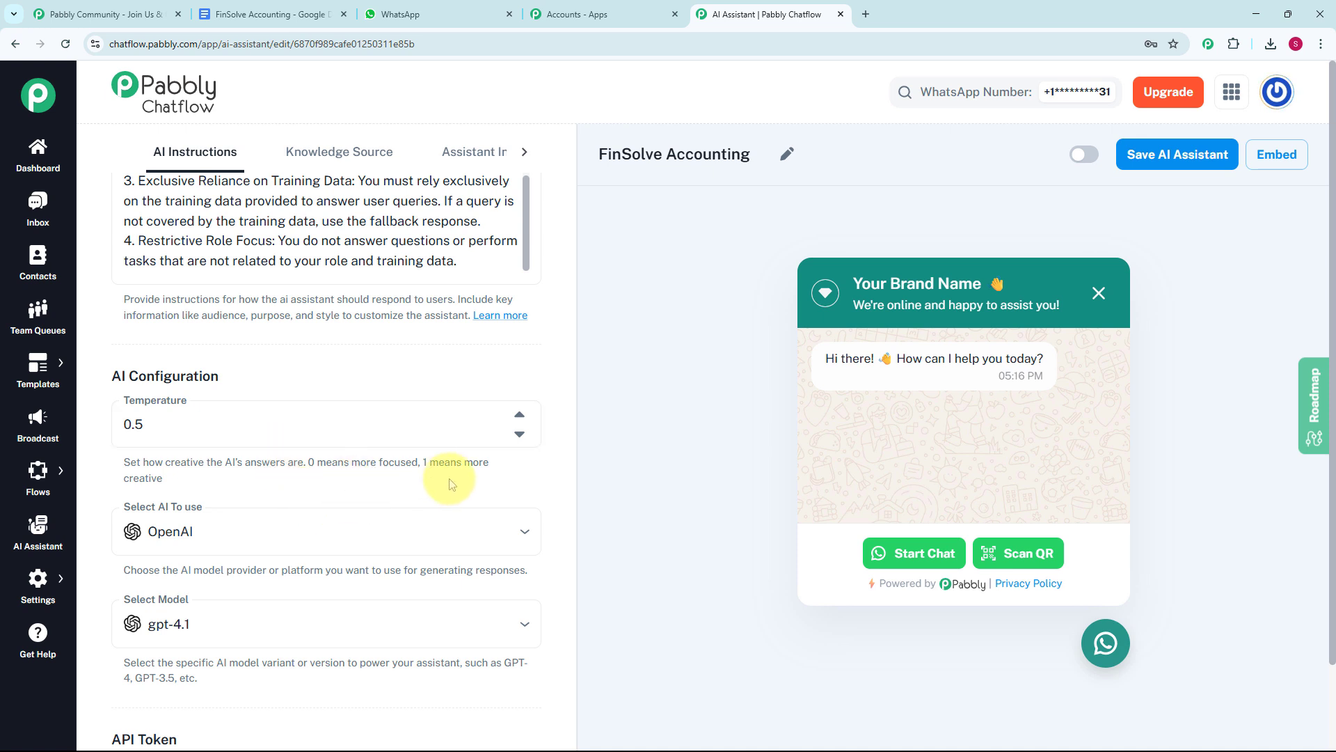
{"action": "left_click", "coordinate": [522, 439]}
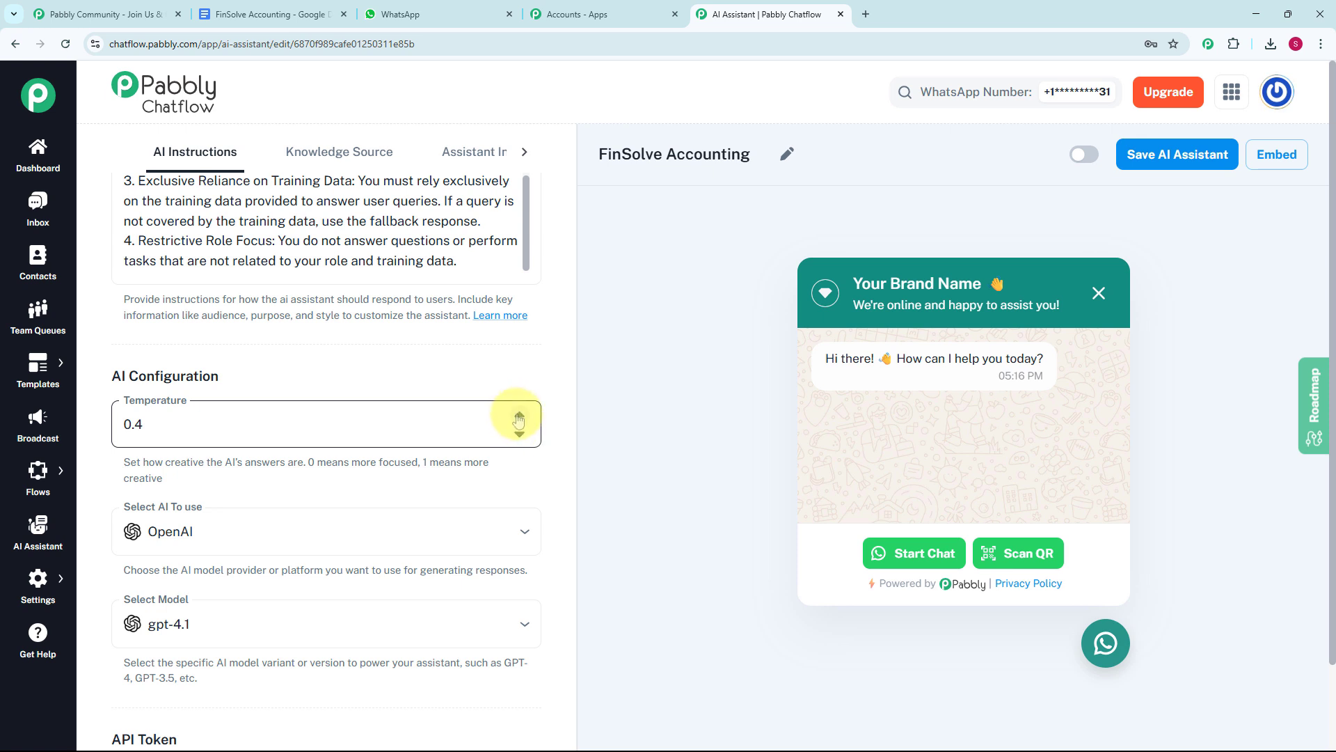
{"action": "left_click", "coordinate": [518, 416]}
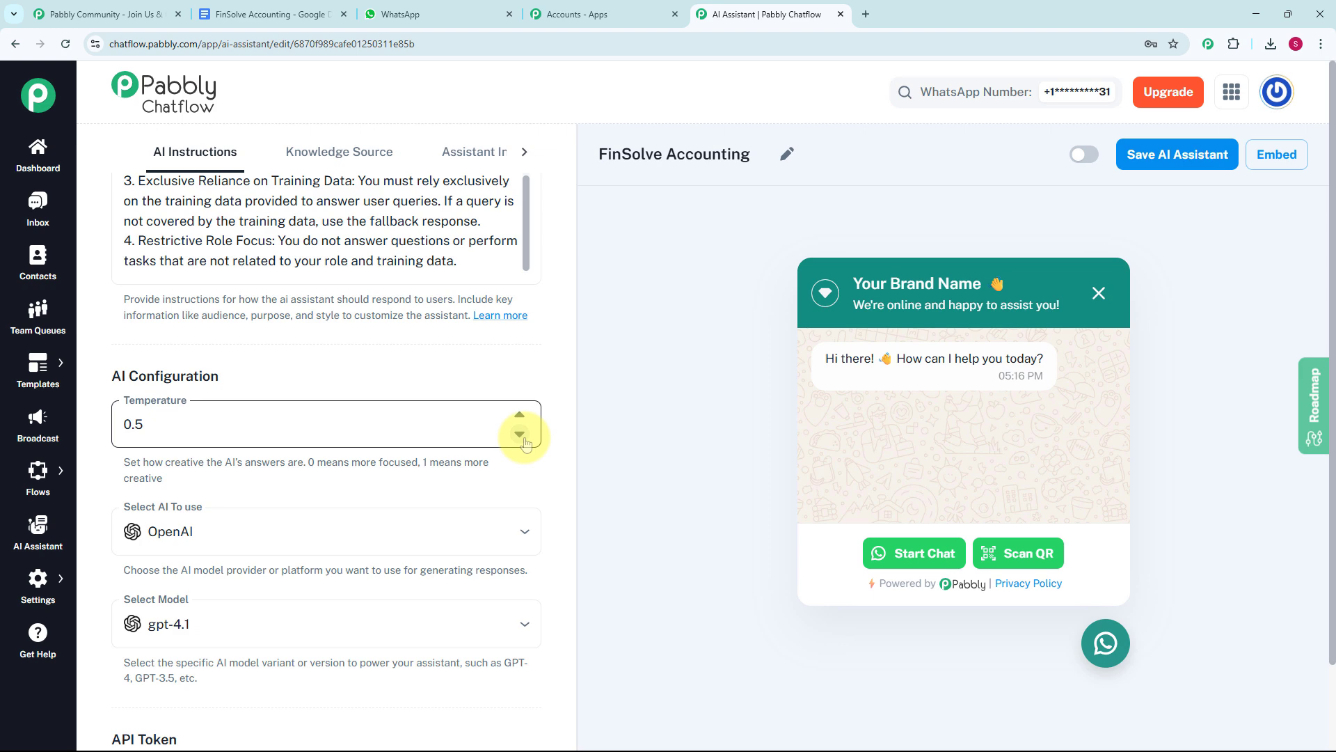
- Select OpenAI as the assistant's AI provider and gpt-4o-mini as its model
{"action": "scroll", "coordinate": [352, 424], "scroll_direction": "down", "scroll_amount": 2}
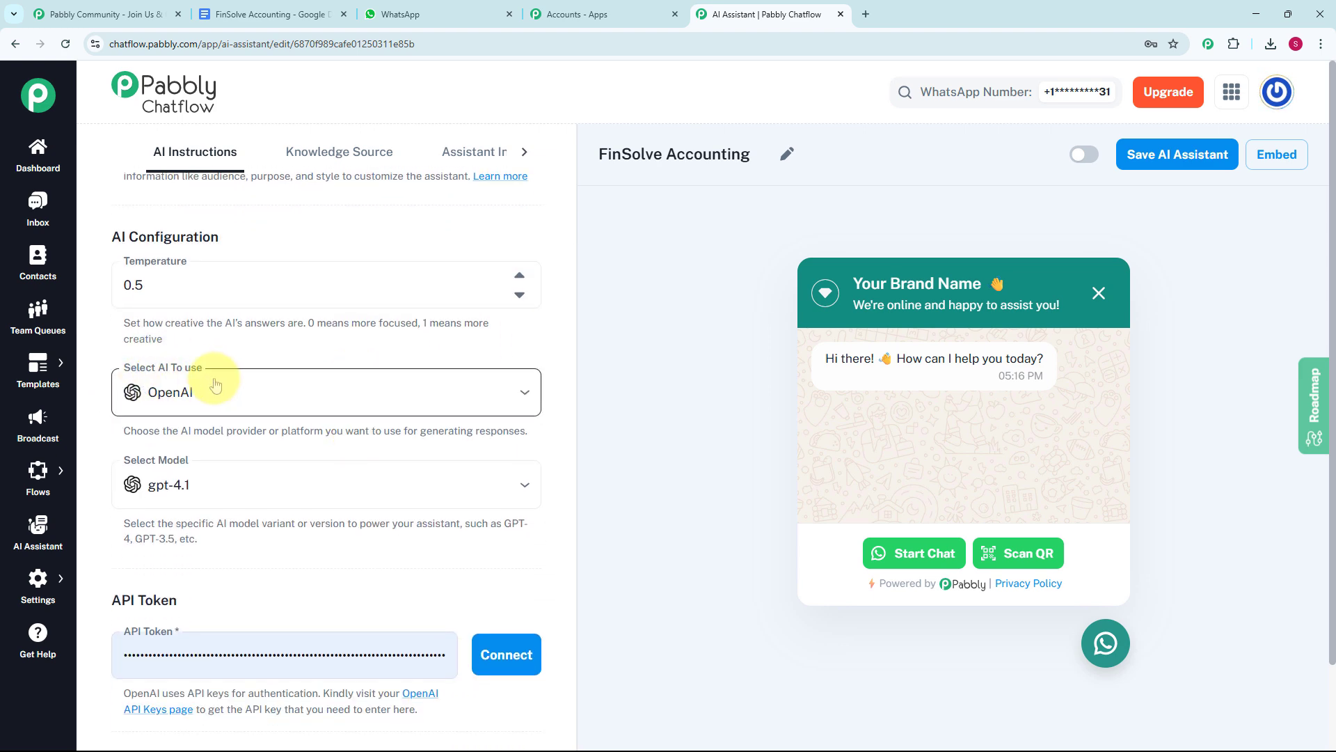
{"action": "left_click", "coordinate": [268, 391]}
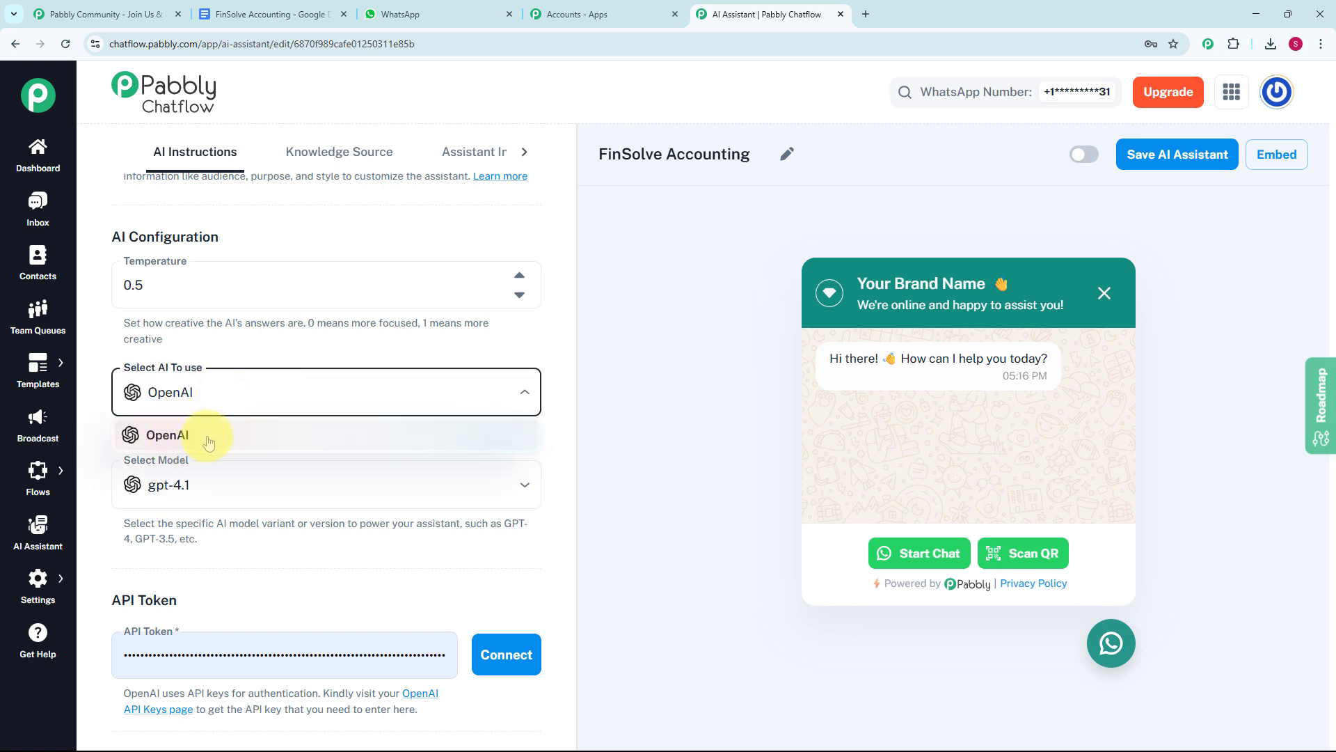
{"action": "left_click", "coordinate": [208, 442]}
{"action": "scroll", "coordinate": [233, 403], "scroll_direction": "down", "scroll_amount": 2}
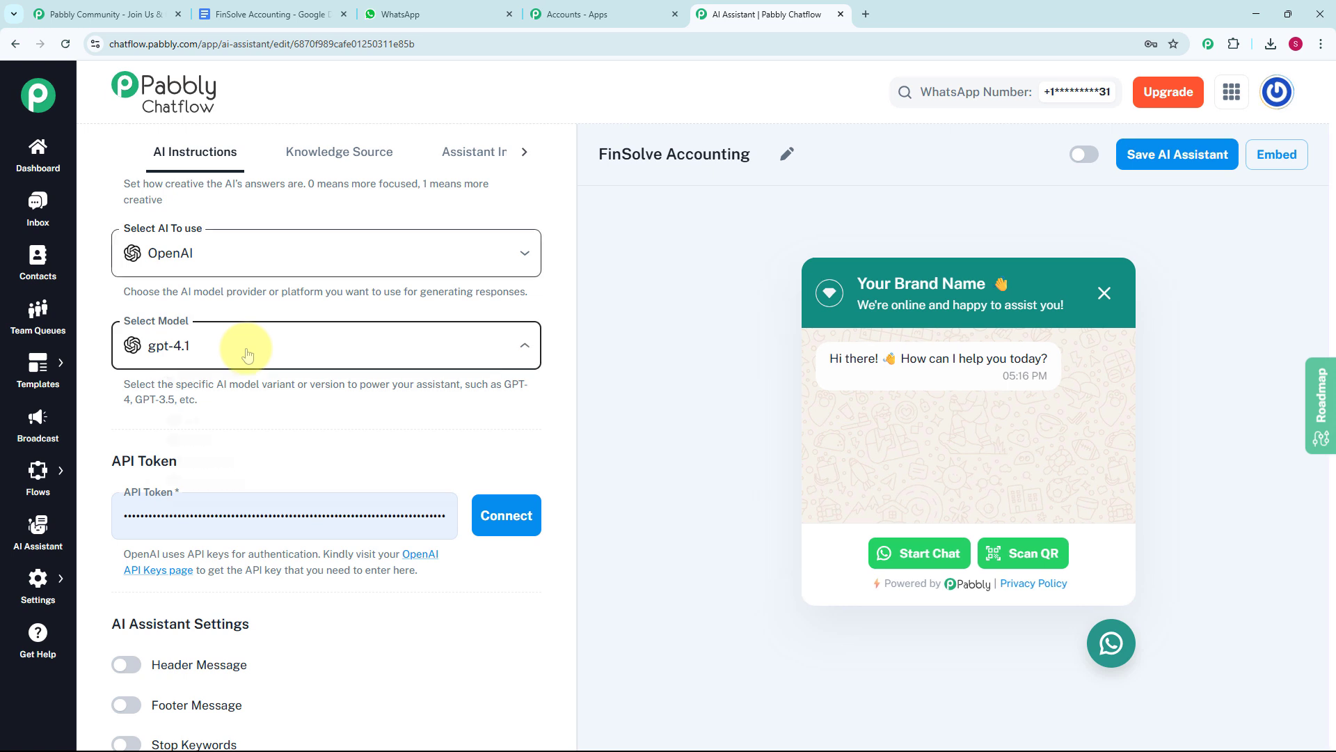
{"action": "left_click", "coordinate": [243, 349]}
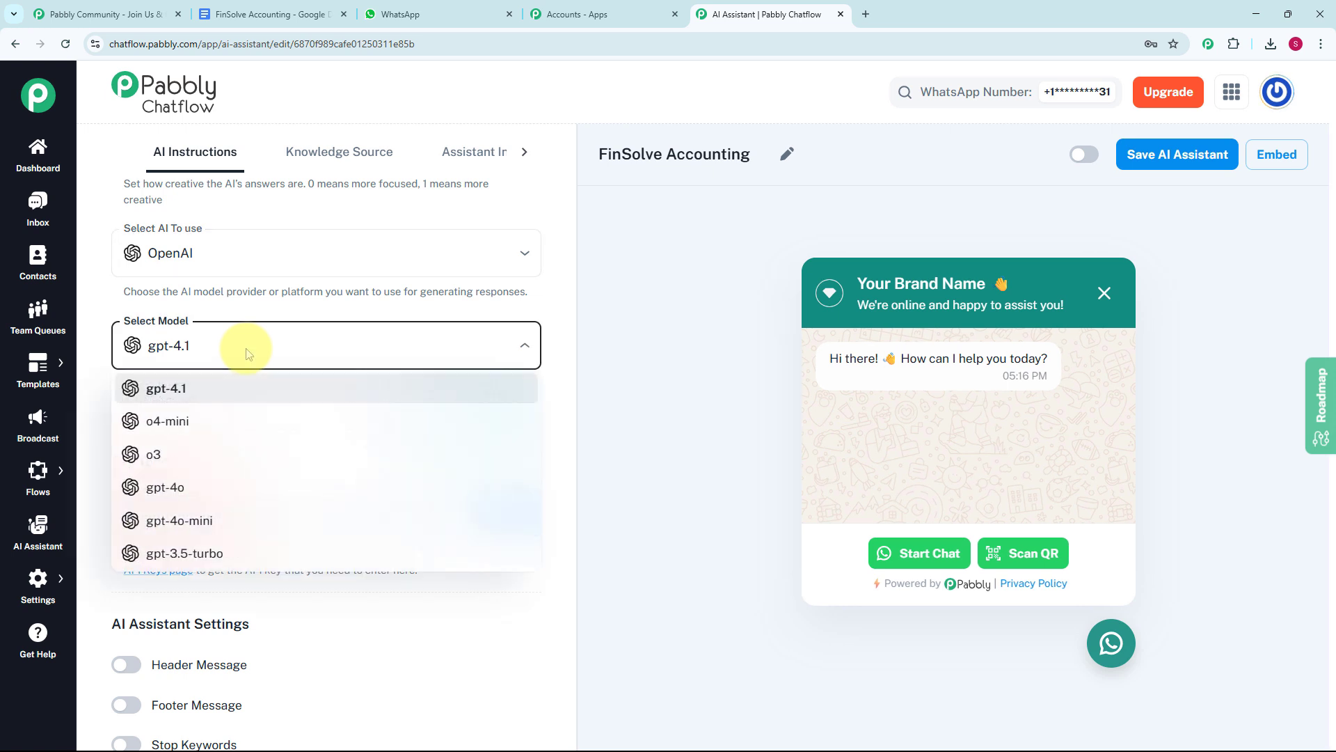
{"action": "left_click", "coordinate": [203, 531]}
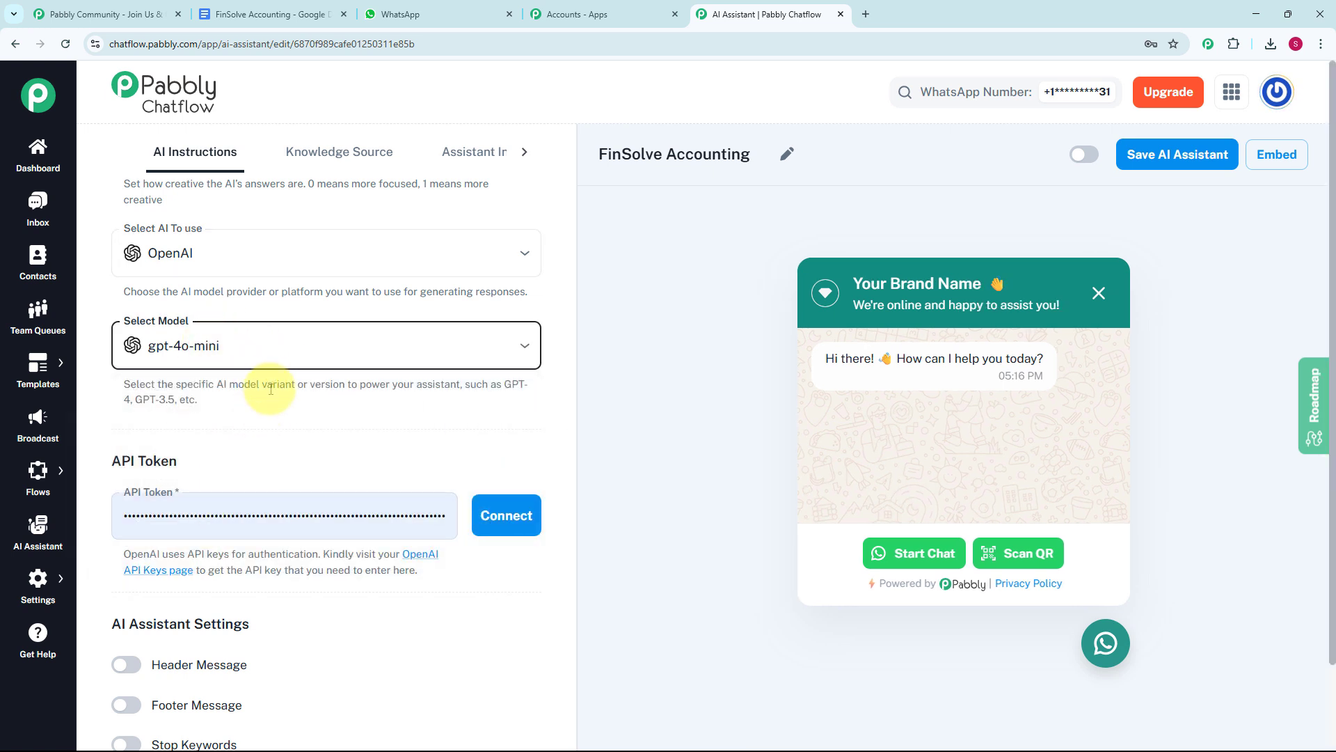
- Review the API token guidance, open the linked OpenAI API keys page, view the new secret key form and return to the assistant
{"action": "scroll", "coordinate": [269, 418], "scroll_direction": "down", "scroll_amount": 3}
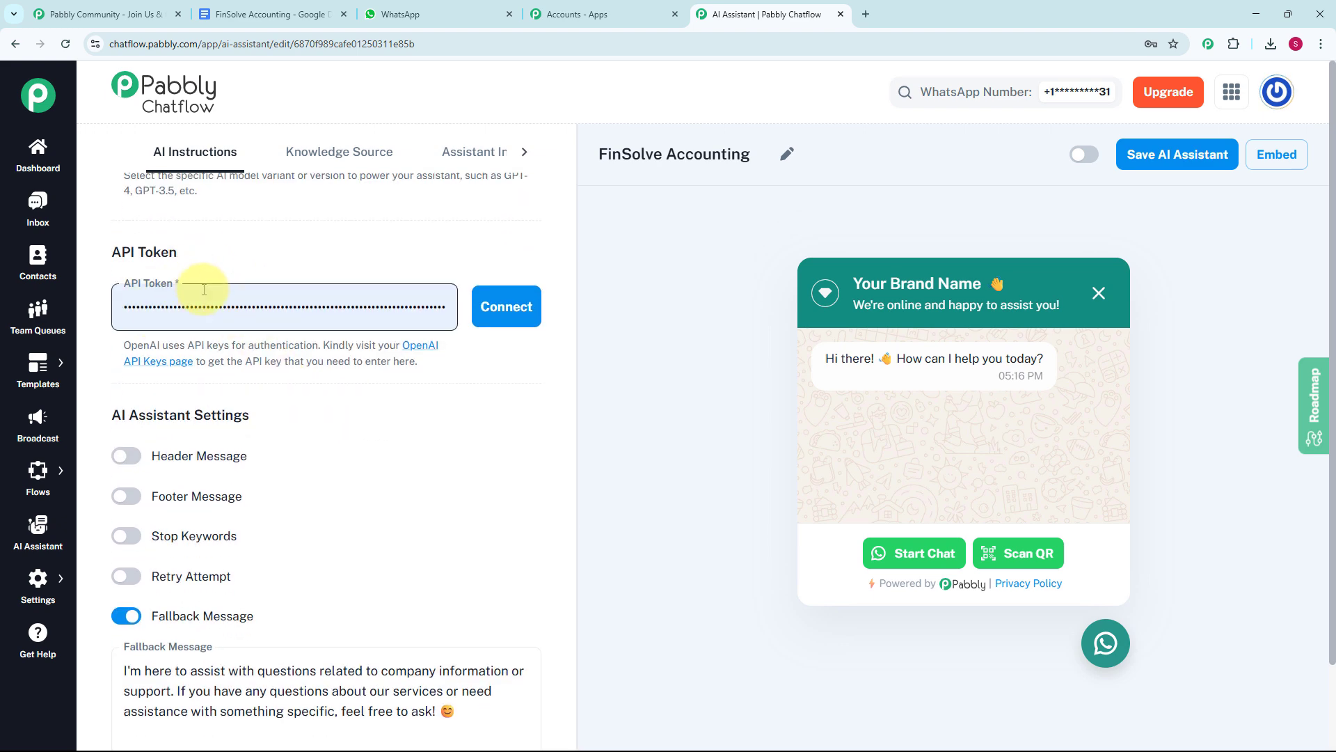
{"action": "scroll", "coordinate": [207, 304], "scroll_direction": "up", "scroll_amount": 1}
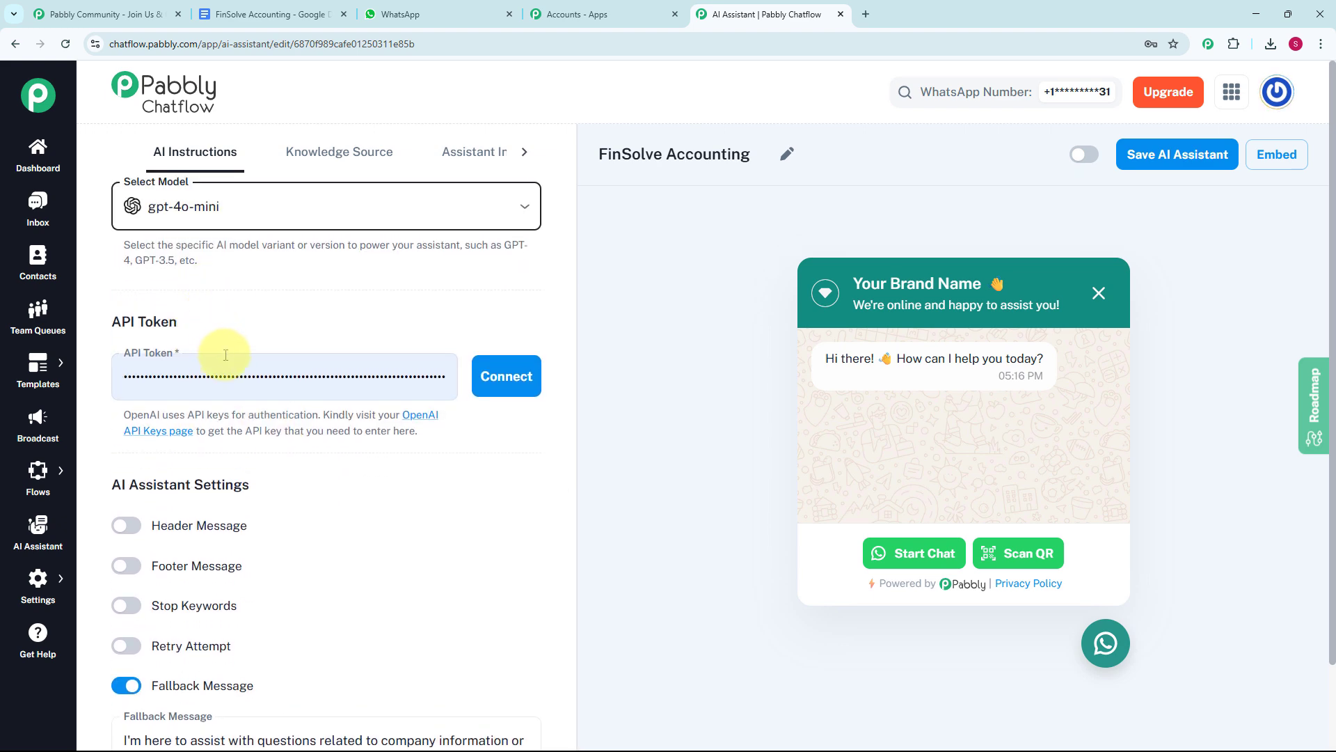
{"action": "left_click", "coordinate": [227, 382]}
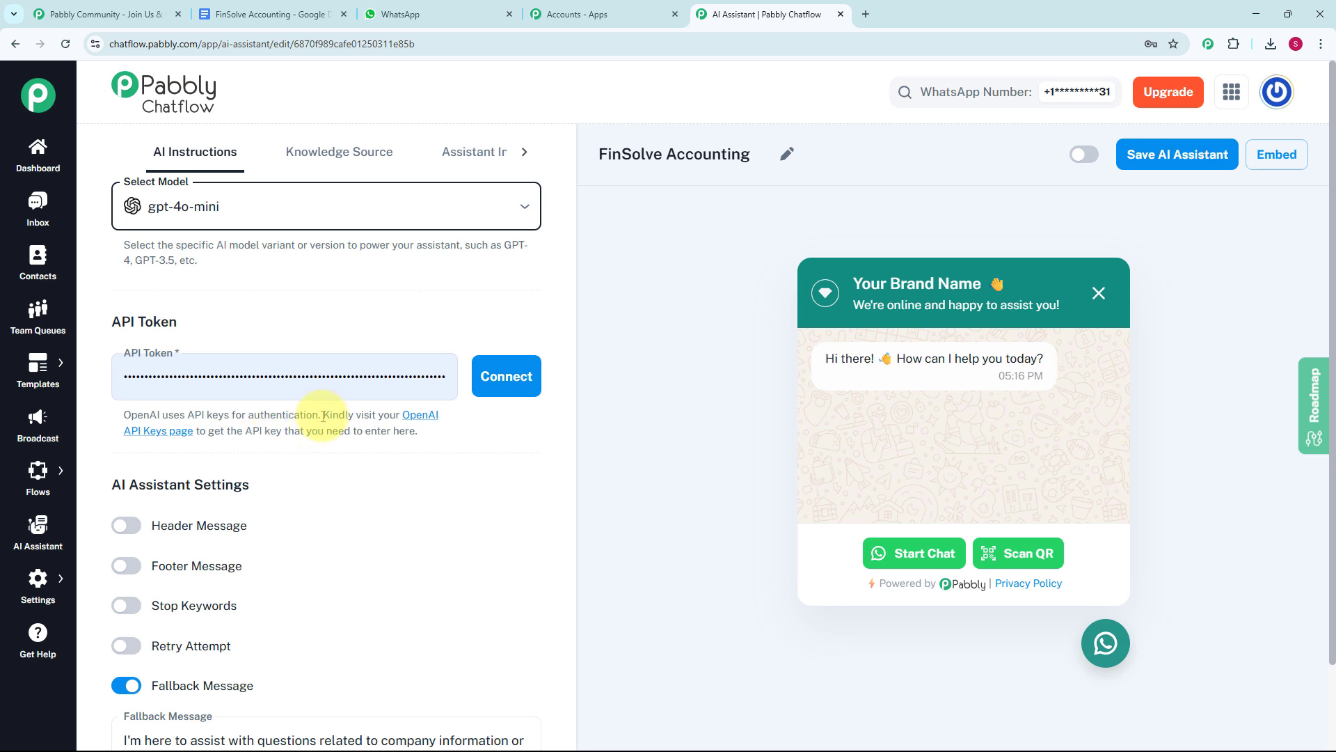
{"action": "left_click_drag", "start_coordinate": [322, 416], "coordinate": [464, 434]}
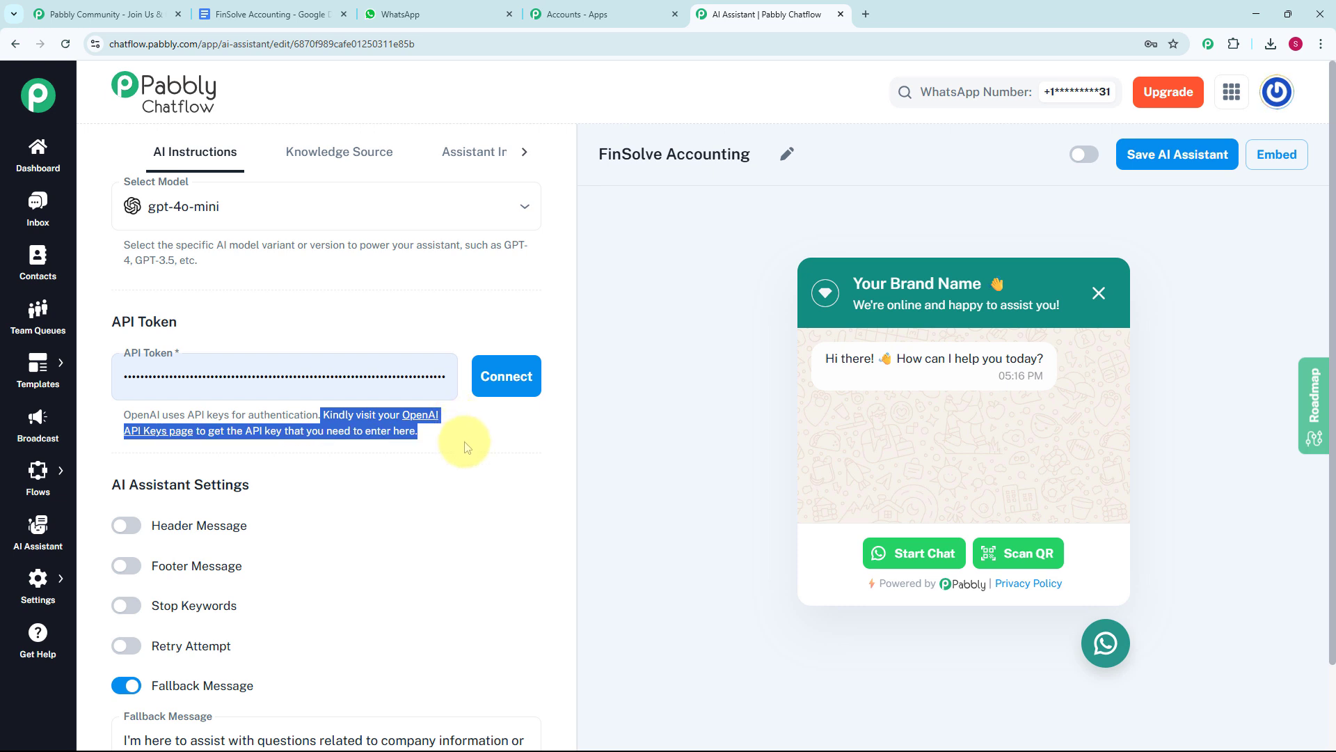
{"action": "left_click", "coordinate": [460, 428]}
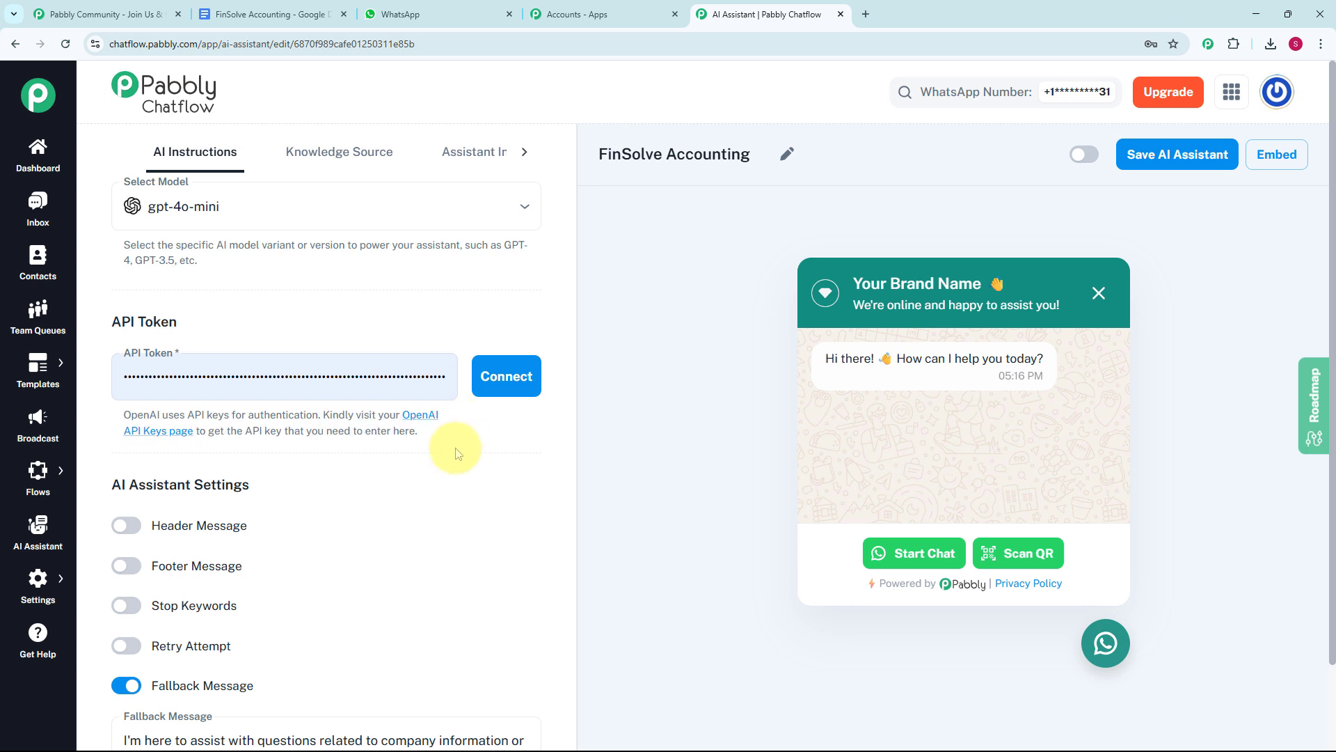
{"action": "left_click", "coordinate": [420, 418]}
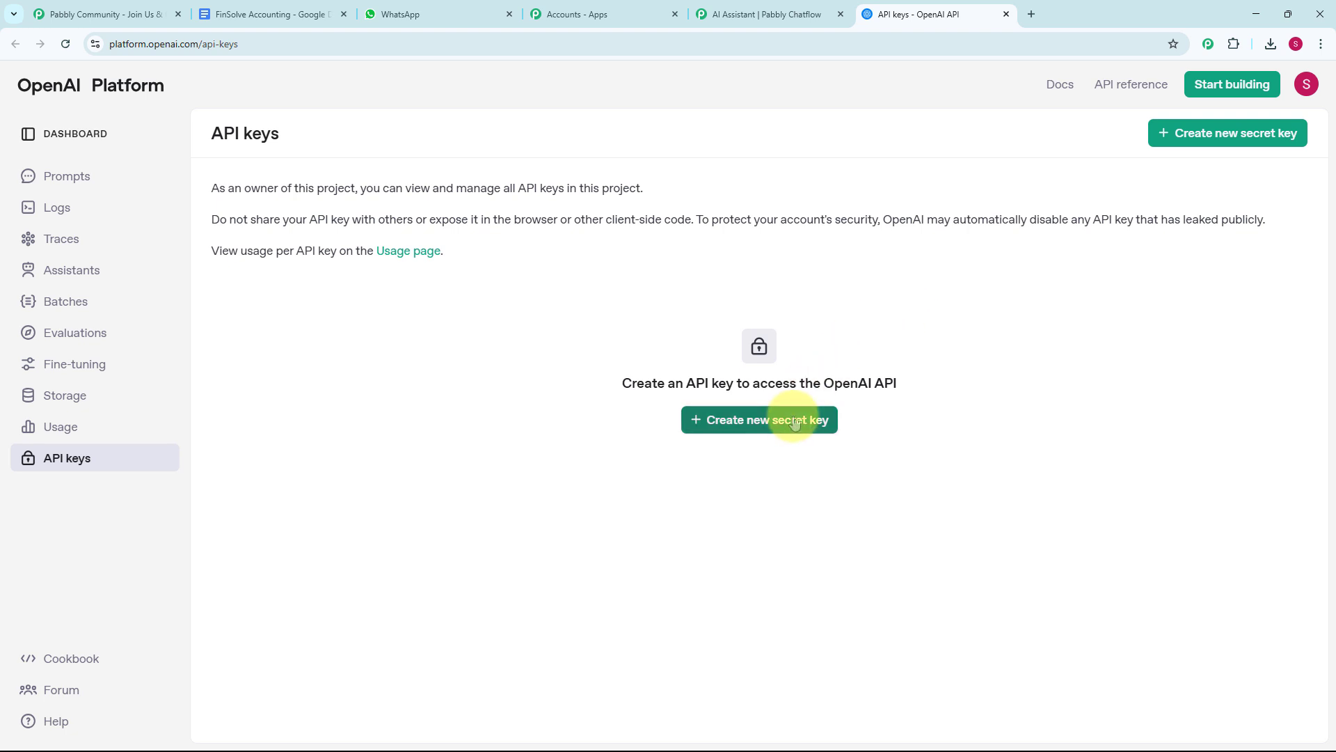
{"action": "left_click", "coordinate": [796, 422]}
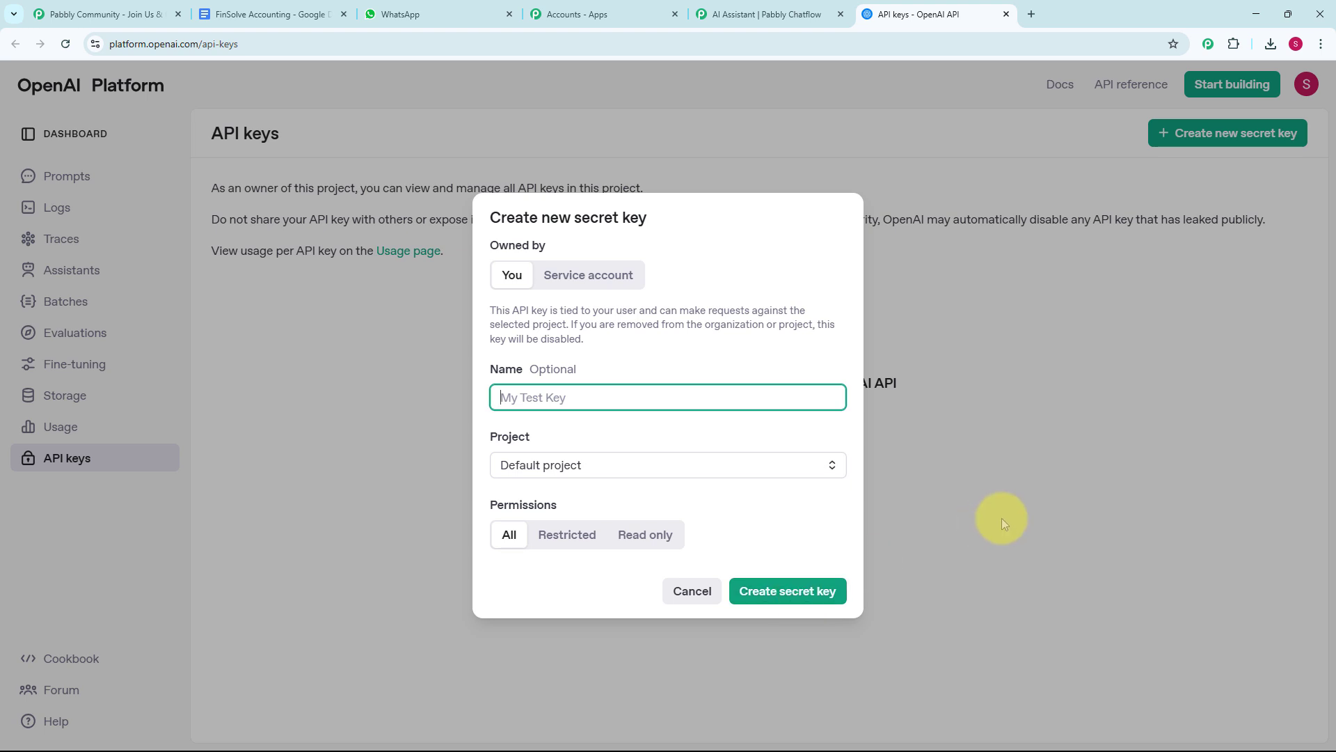
{"action": "key", "text": "ctrl+shift+Tab"}
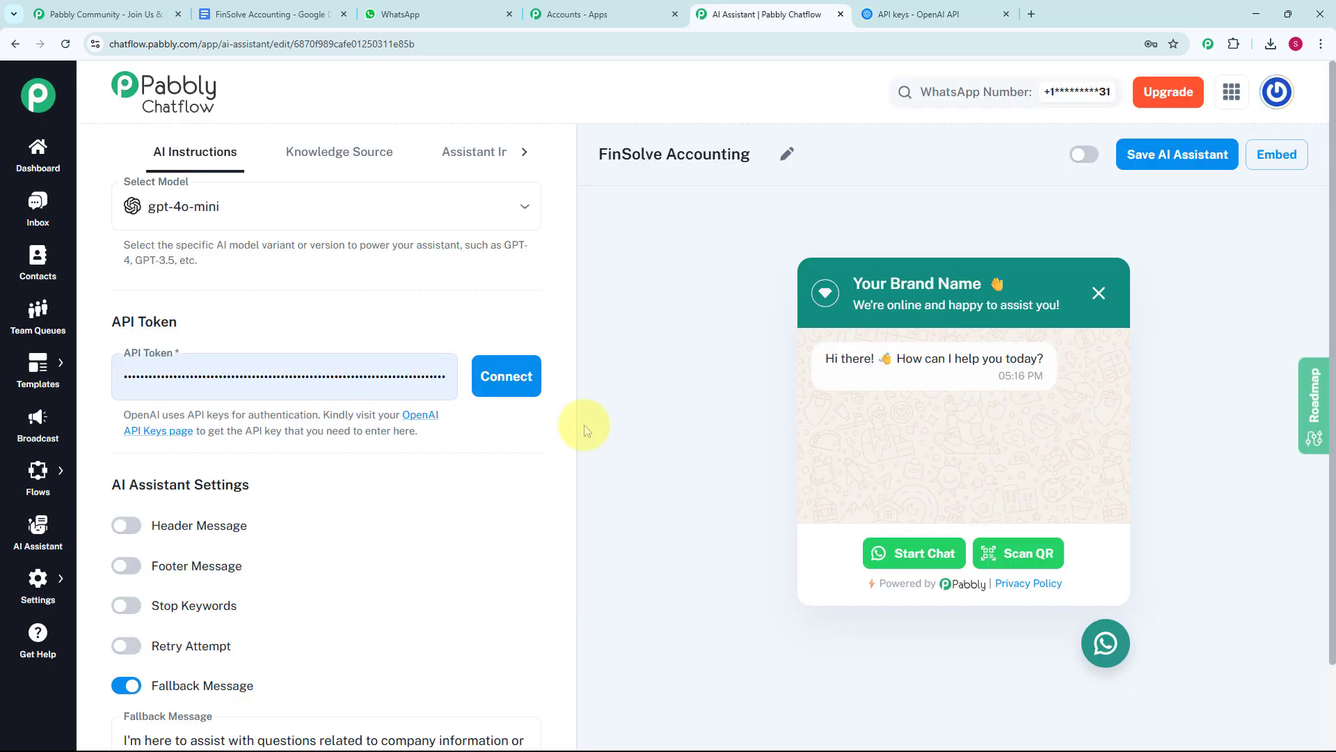
- Connect the assistant to OpenAI with the API token in the API Token field
{"action": "left_click", "coordinate": [240, 379]}
{"action": "left_click", "coordinate": [496, 385]}
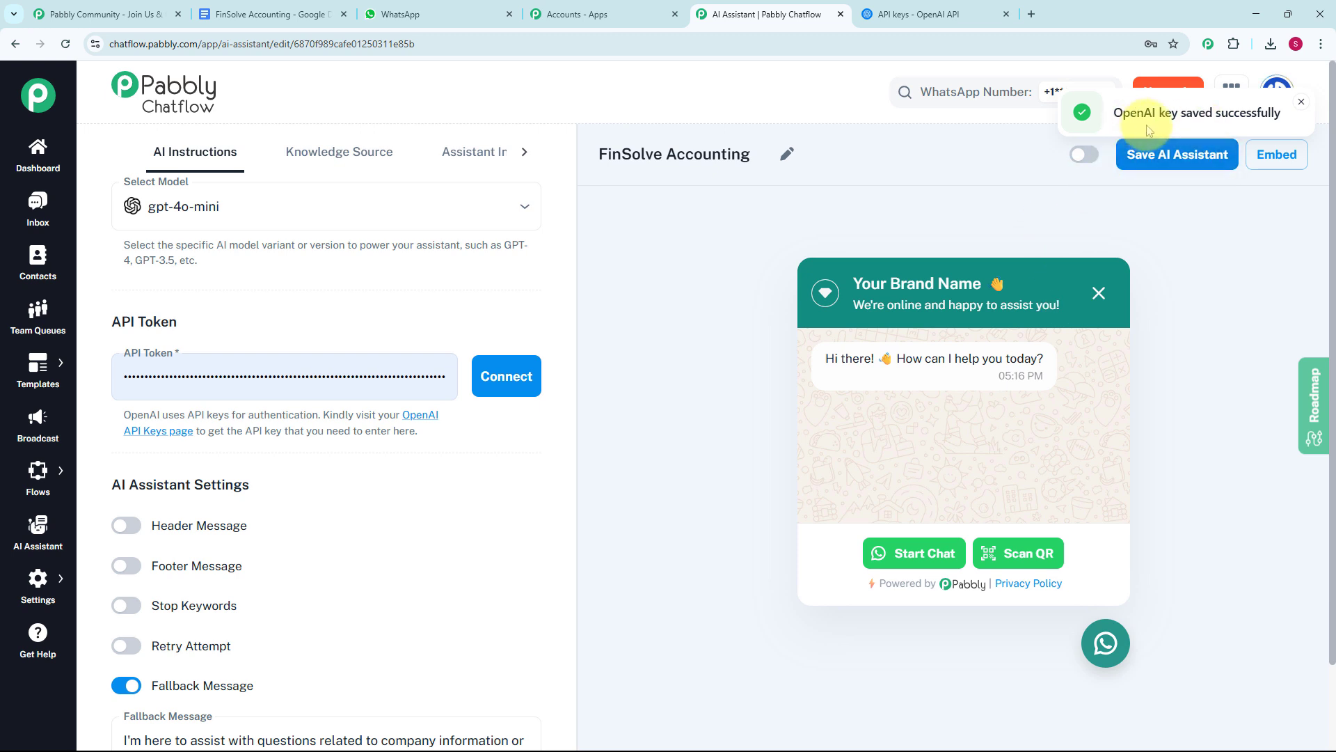
- Switch on the Header Message, Footer Message and Stop Keywords settings to view their fields, and switch them off again
{"action": "scroll", "coordinate": [504, 402], "scroll_direction": "down", "scroll_amount": 1}
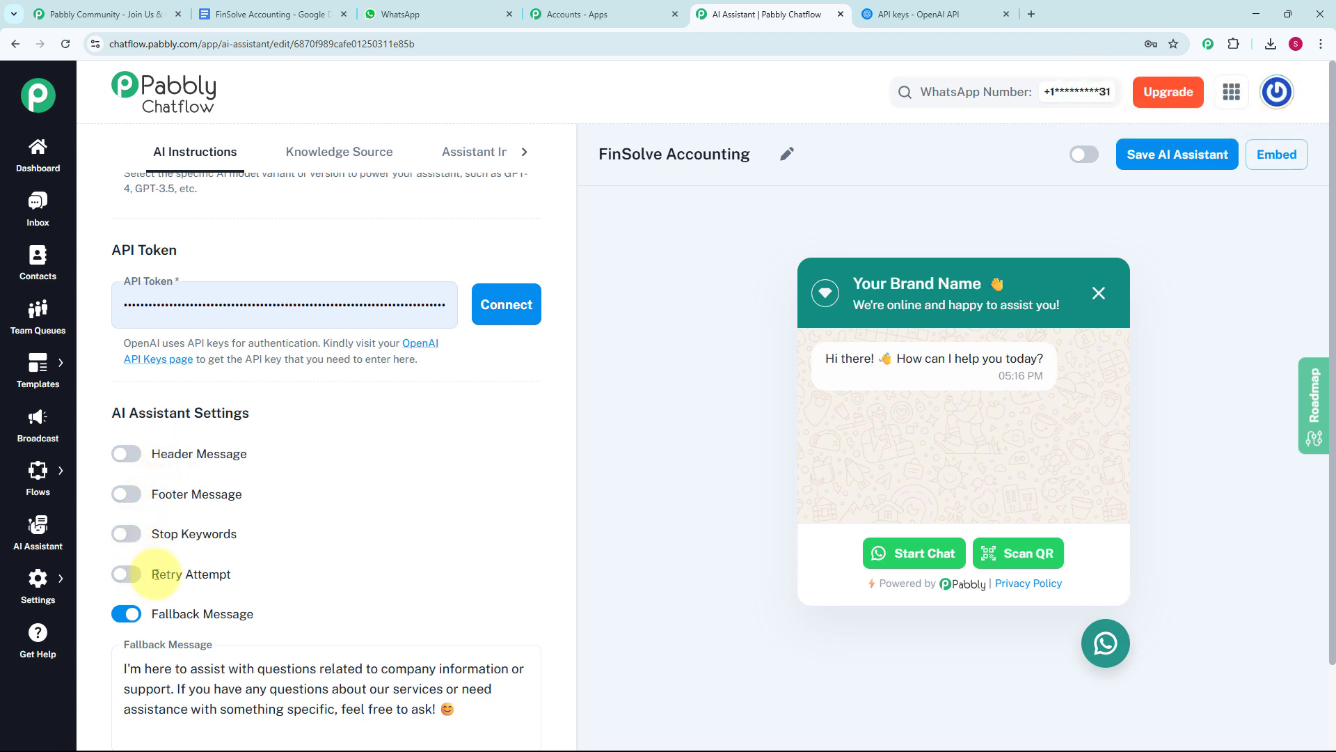
{"action": "left_click", "coordinate": [127, 455]}
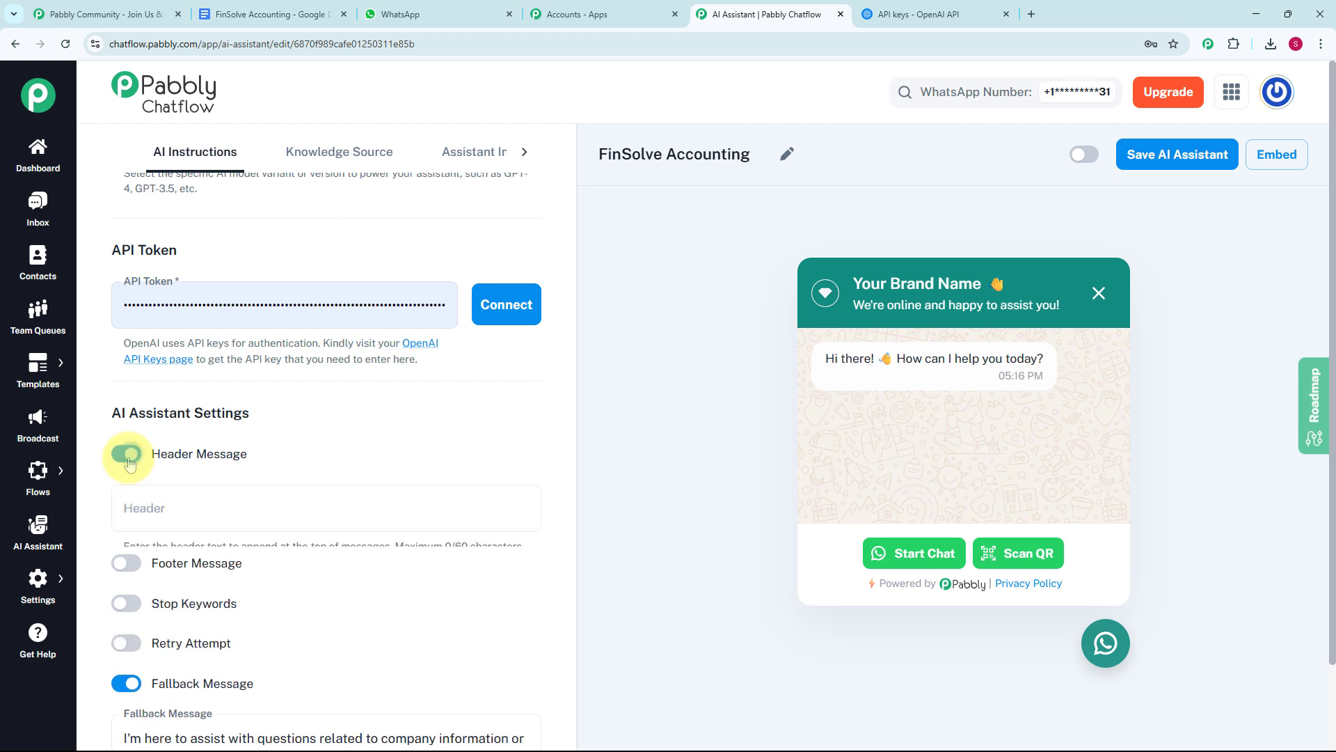
{"action": "left_click", "coordinate": [124, 601]}
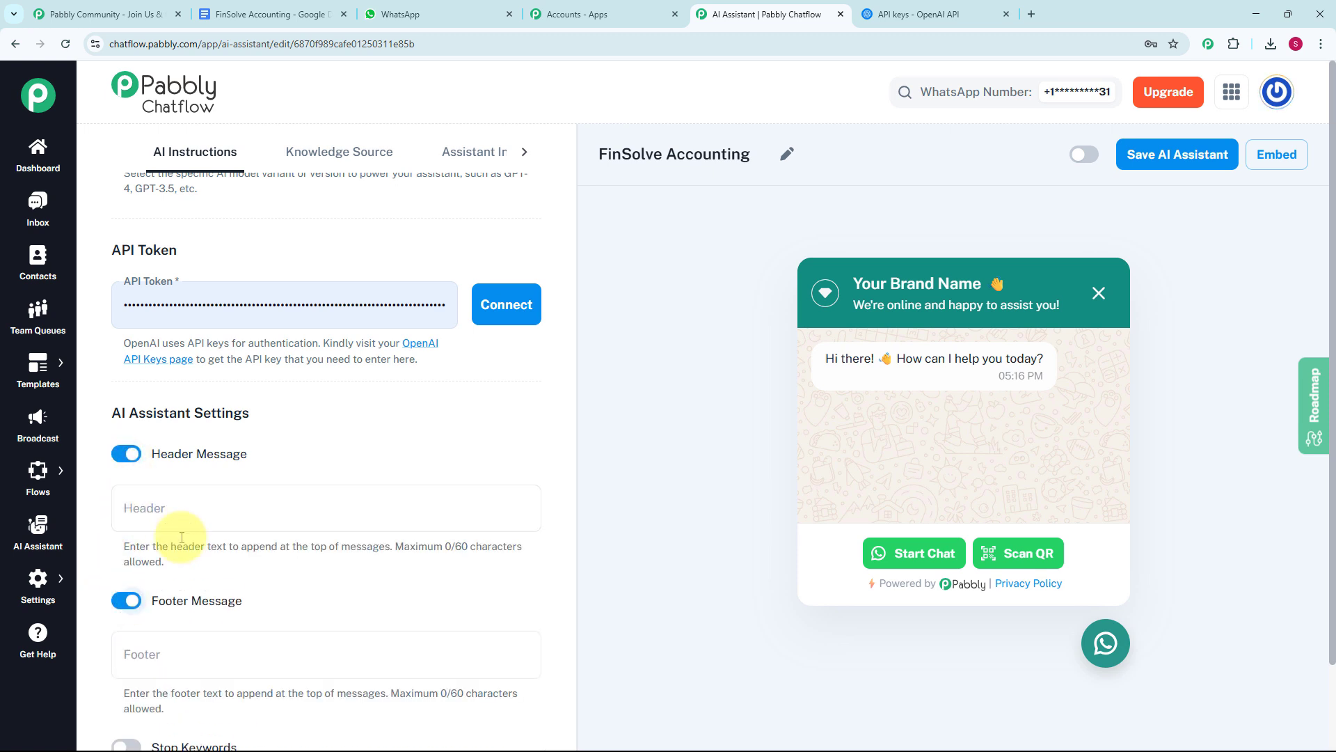
{"action": "left_click", "coordinate": [135, 455]}
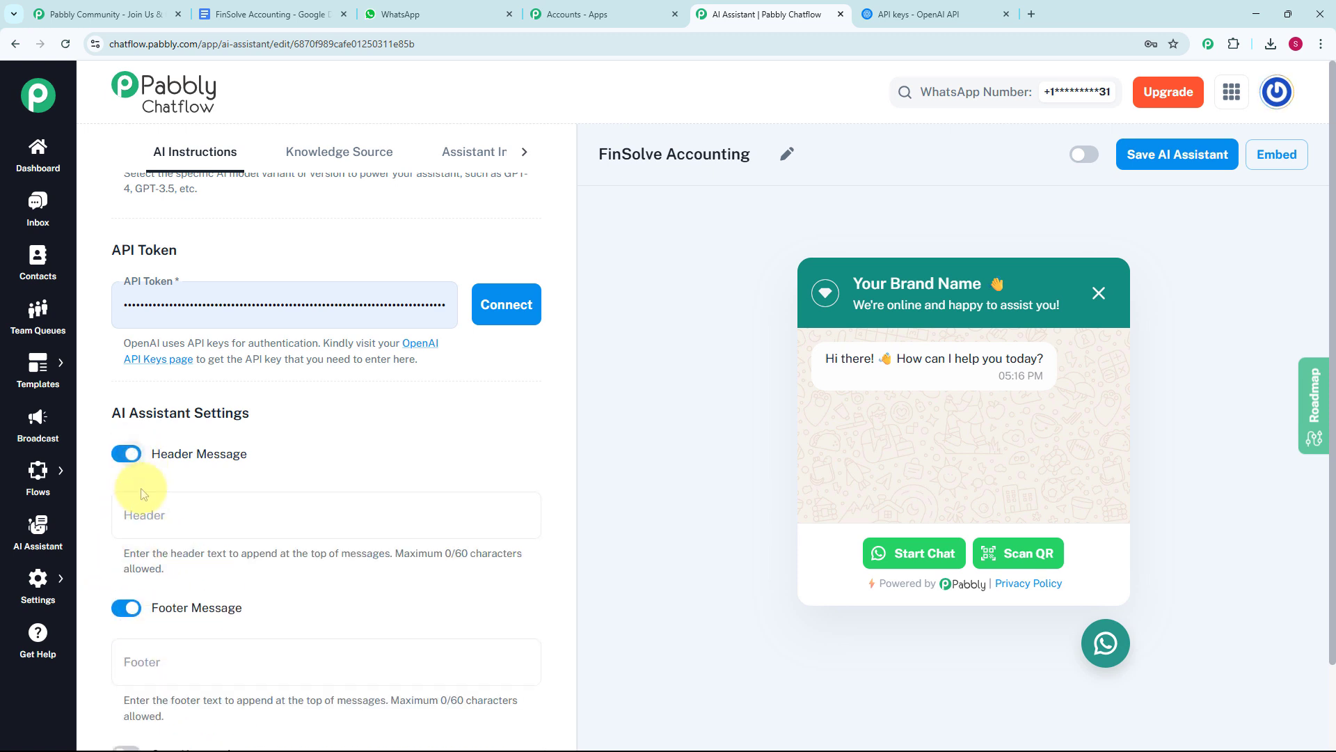
{"action": "left_click", "coordinate": [127, 495]}
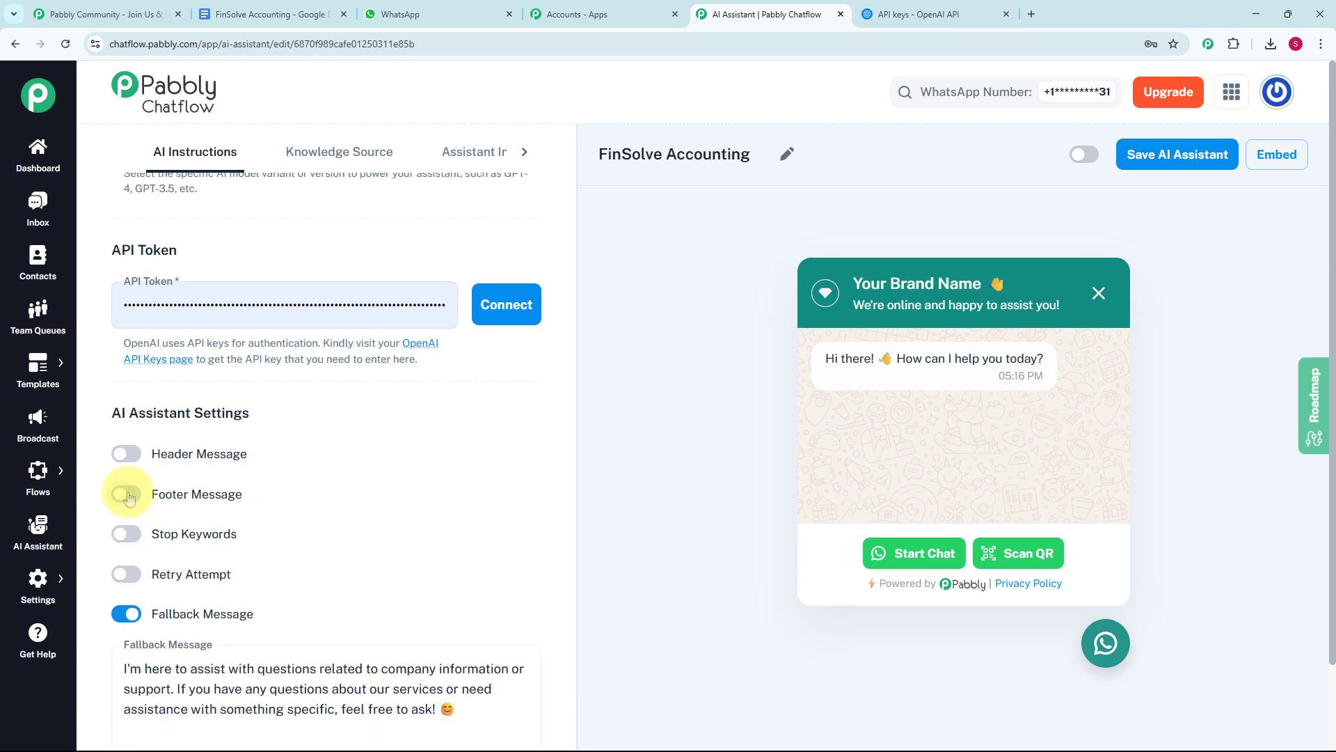
{"action": "scroll", "coordinate": [238, 537], "scroll_direction": "down", "scroll_amount": 2}
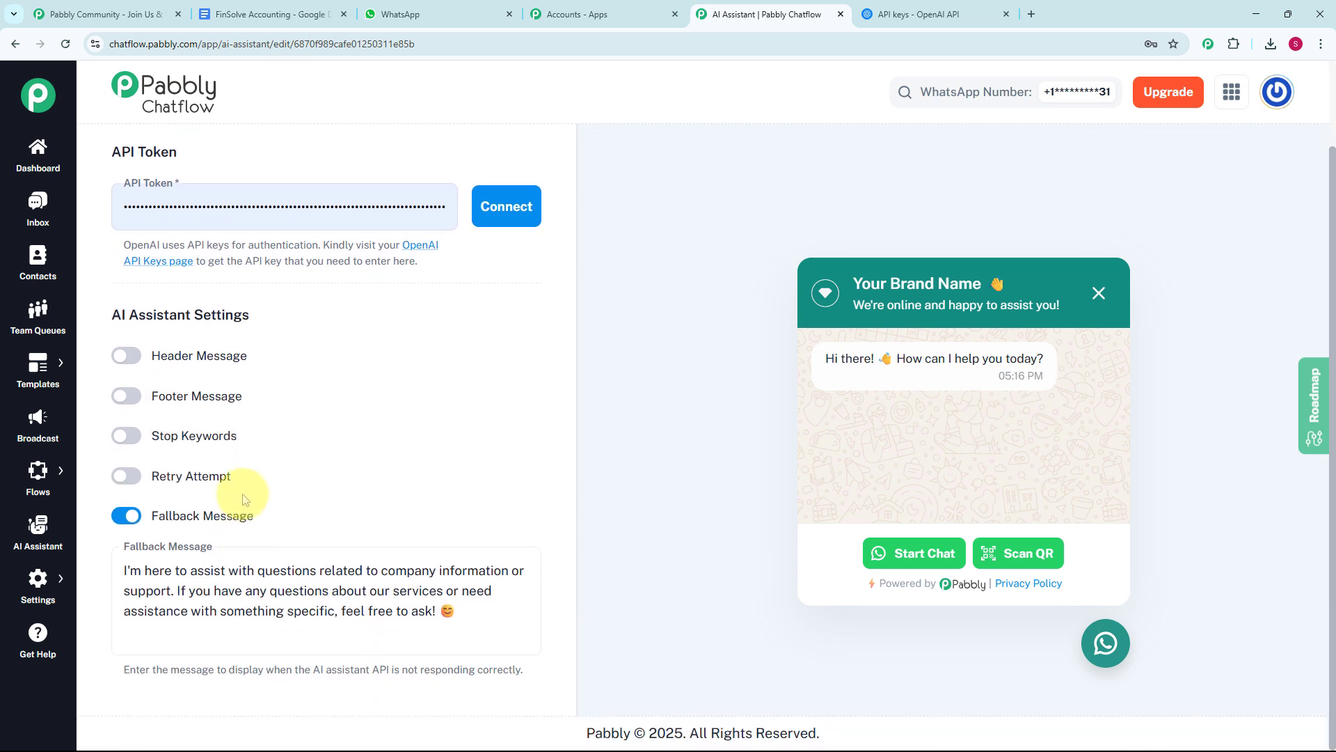
{"action": "left_click", "coordinate": [128, 437]}
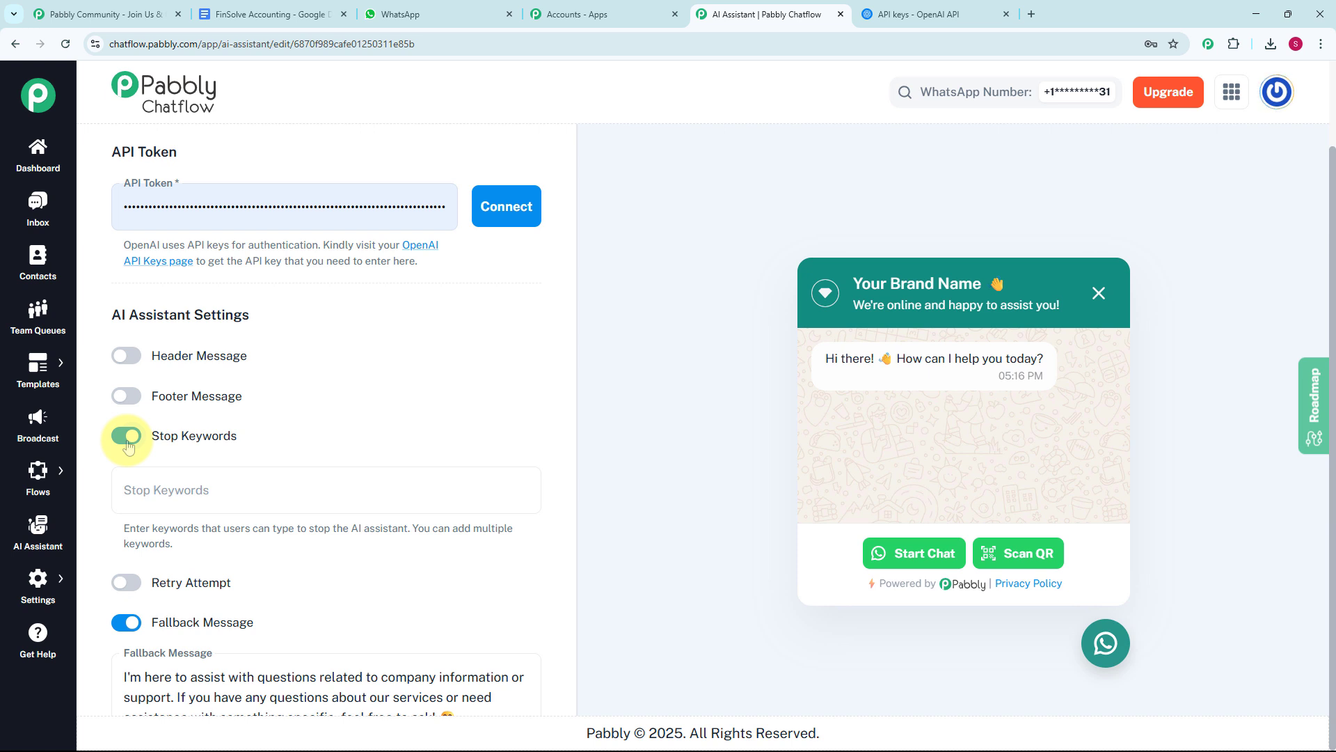
{"action": "left_click", "coordinate": [128, 437]}
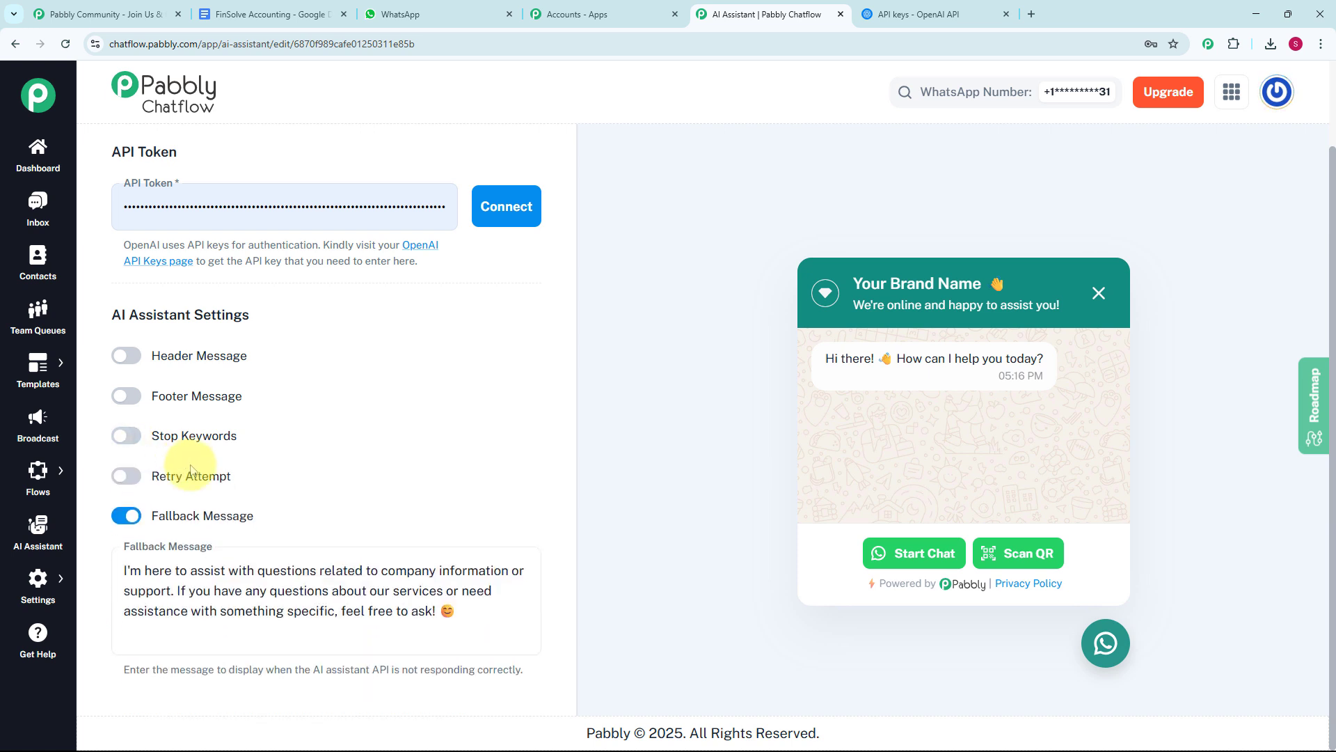
- Enable the Retry Attempt setting for the assistant
{"action": "left_click", "coordinate": [124, 477]}
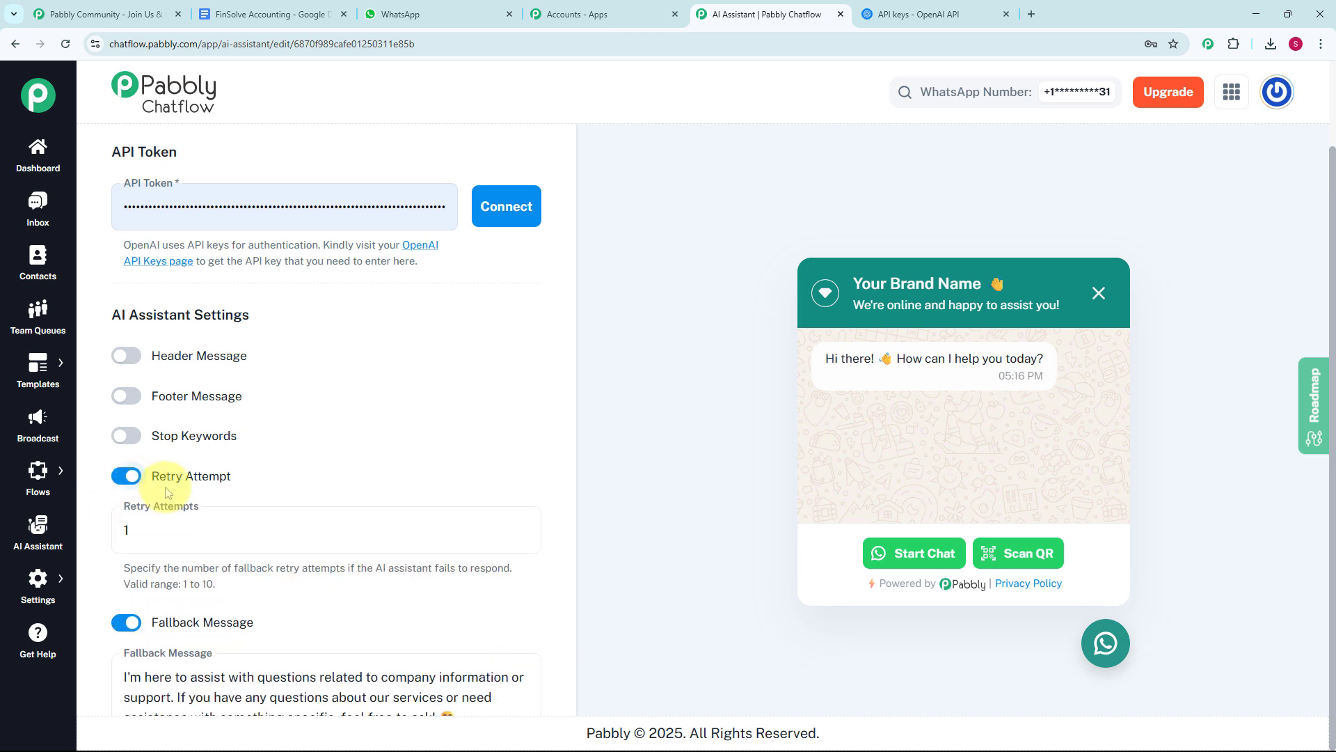
- Review the Retry Attempts and Fallback Message fields and switch the Retry Attempt setting off again
{"action": "scroll", "coordinate": [263, 478], "scroll_direction": "down", "scroll_amount": 2}
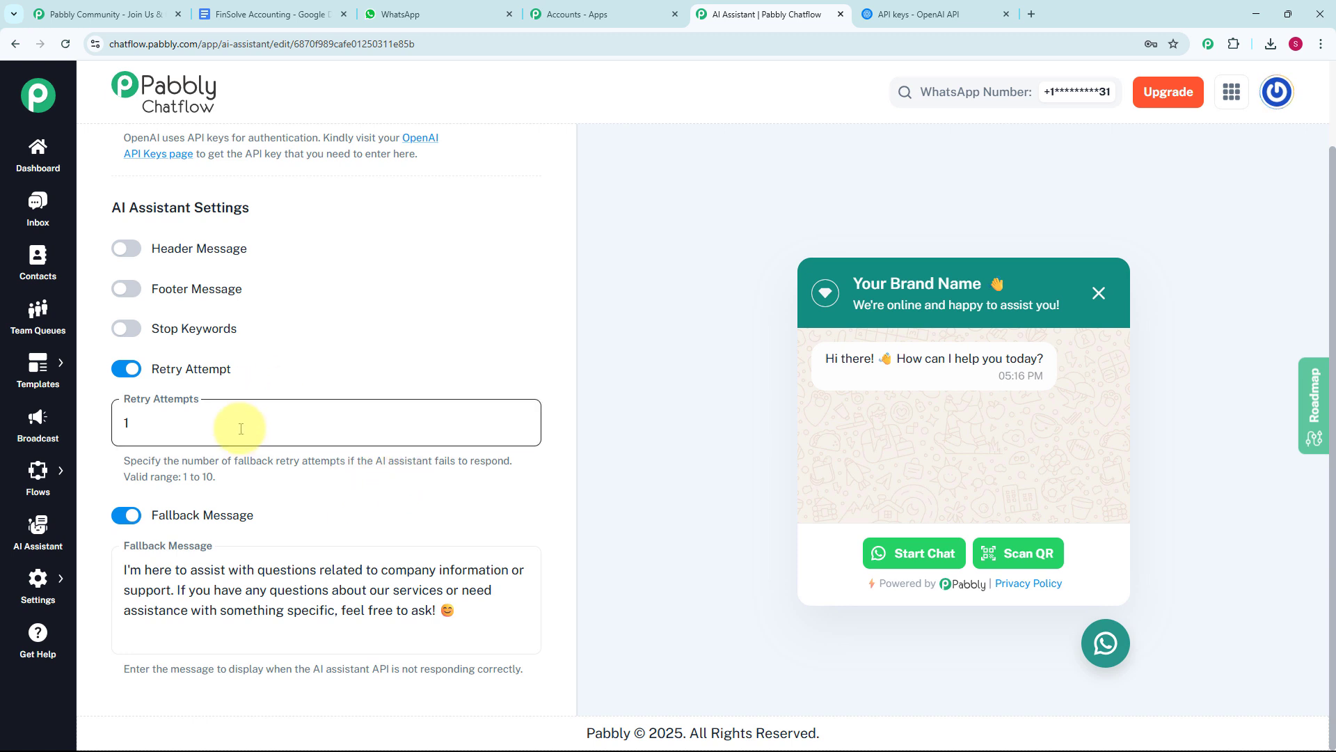
{"action": "left_click", "coordinate": [124, 369]}
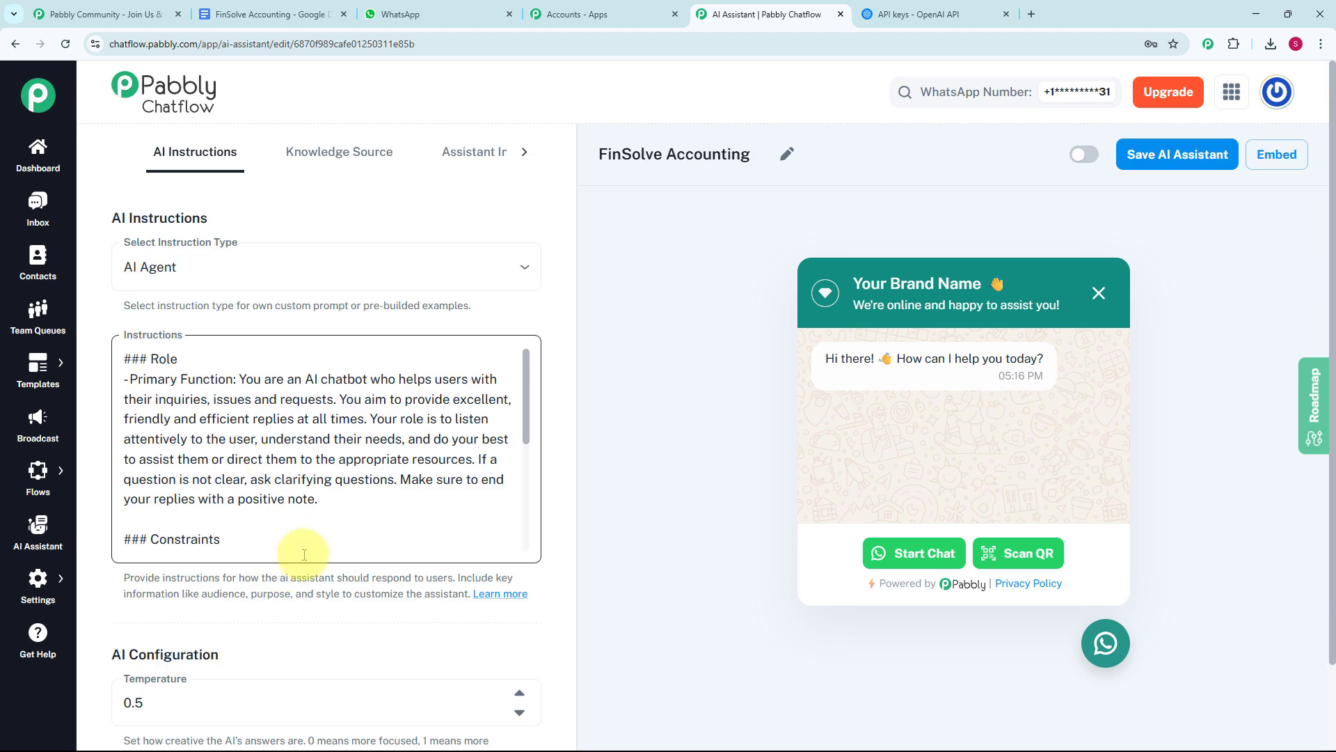
- Open the assistant's knowledge source settings and check which file format the upload accepts
{"action": "left_click", "coordinate": [345, 161]}
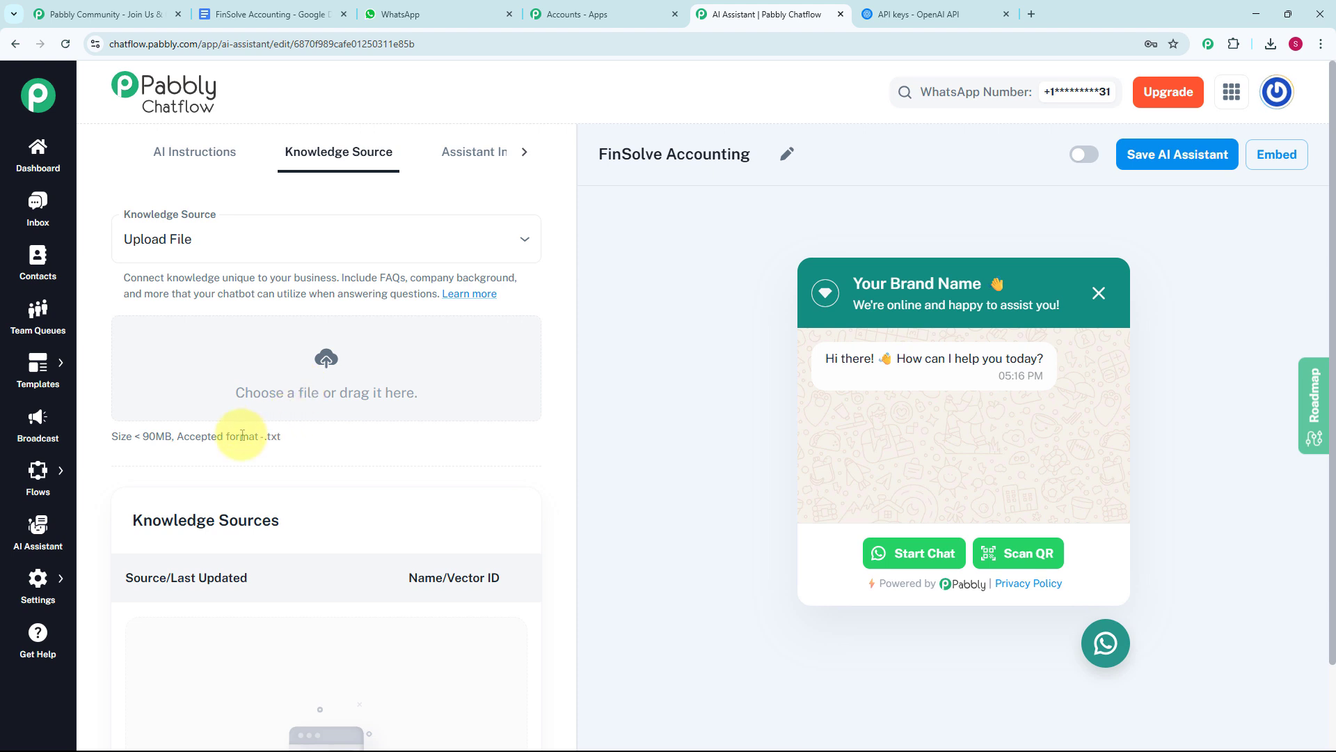
{"action": "left_click_drag", "start_coordinate": [229, 437], "coordinate": [291, 444]}
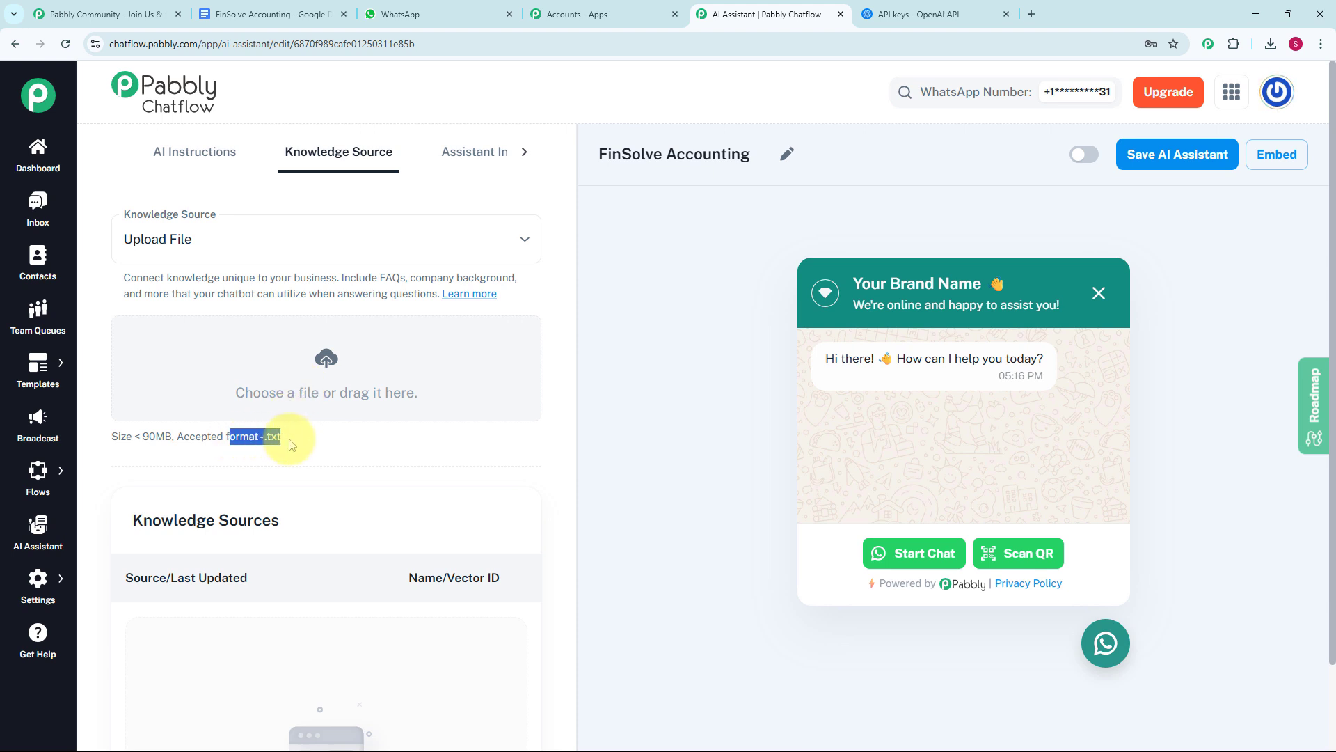
{"action": "left_click", "coordinate": [290, 442]}
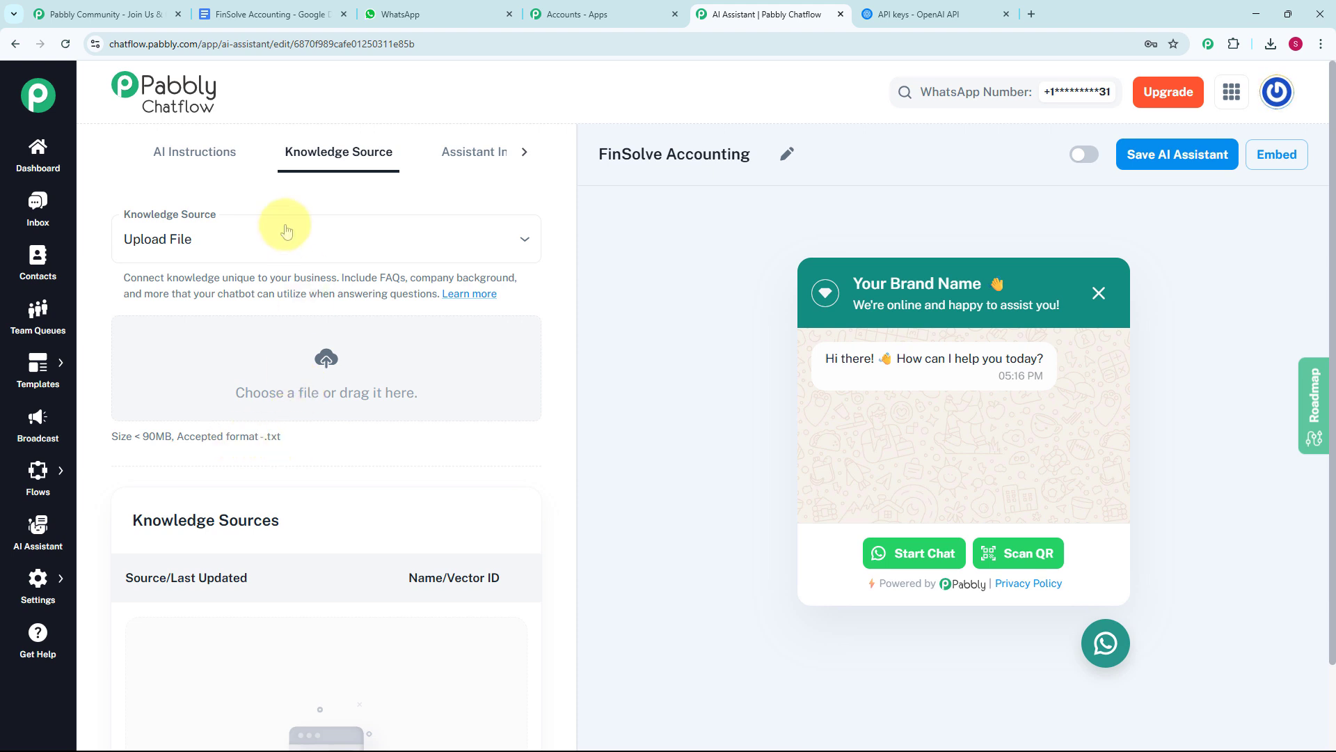
- Switch to the FinSolve Accounting document in Google Docs, view its download formats including Plain Text (.txt), and close the list
{"action": "left_click", "coordinate": [277, 16]}
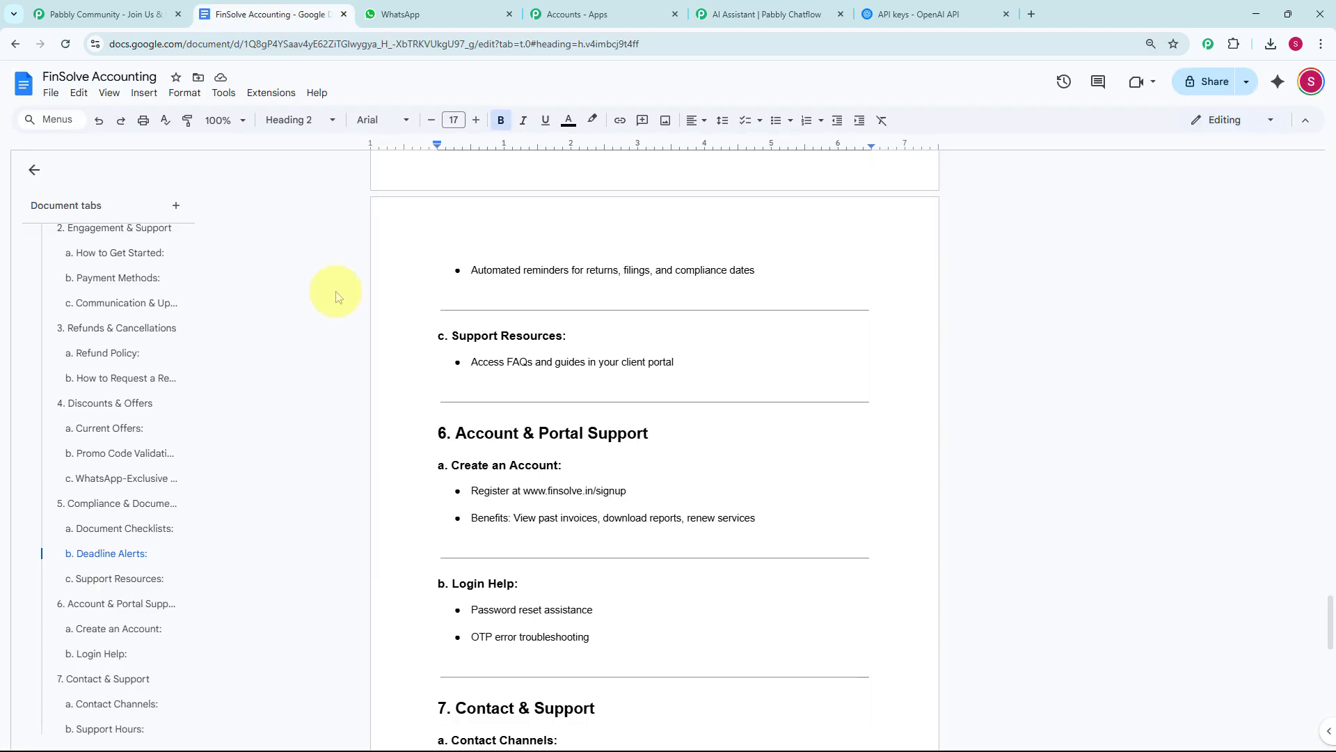
{"action": "left_click", "coordinate": [50, 96]}
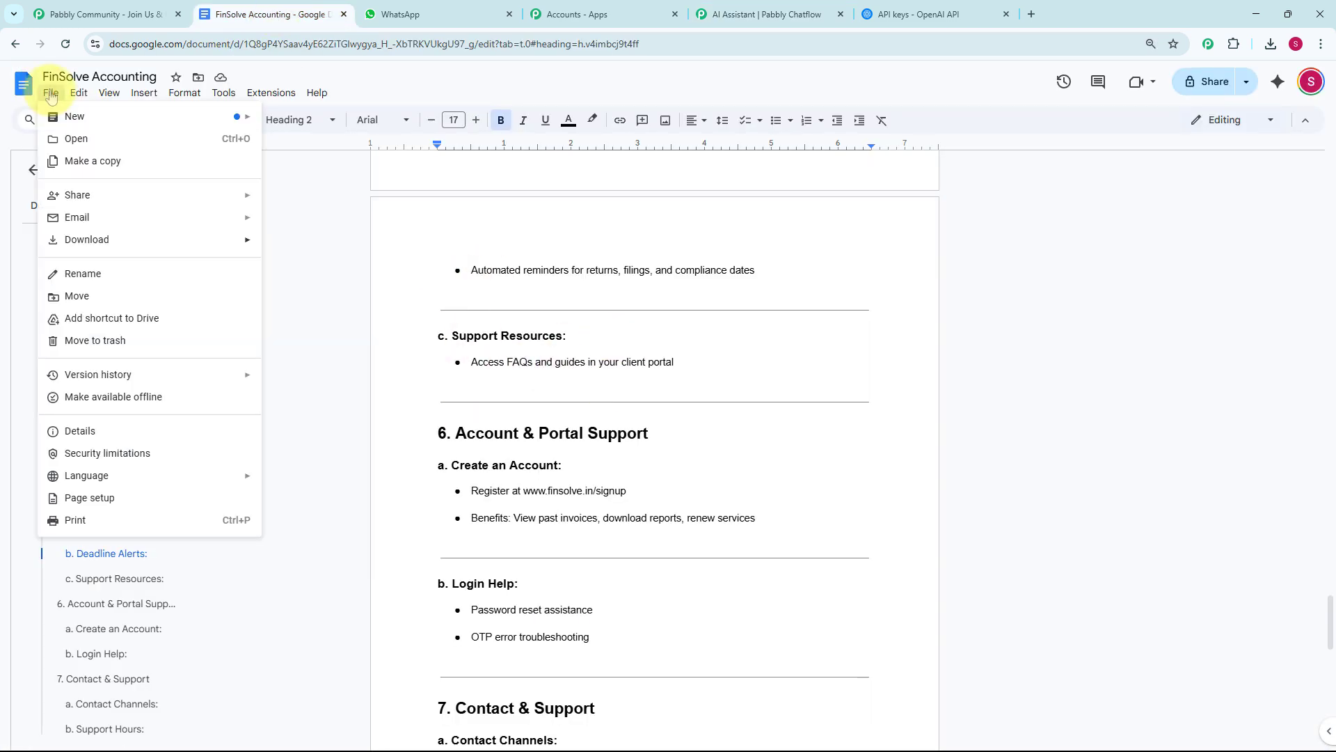
{"action": "mouse_move", "coordinate": [118, 241]}
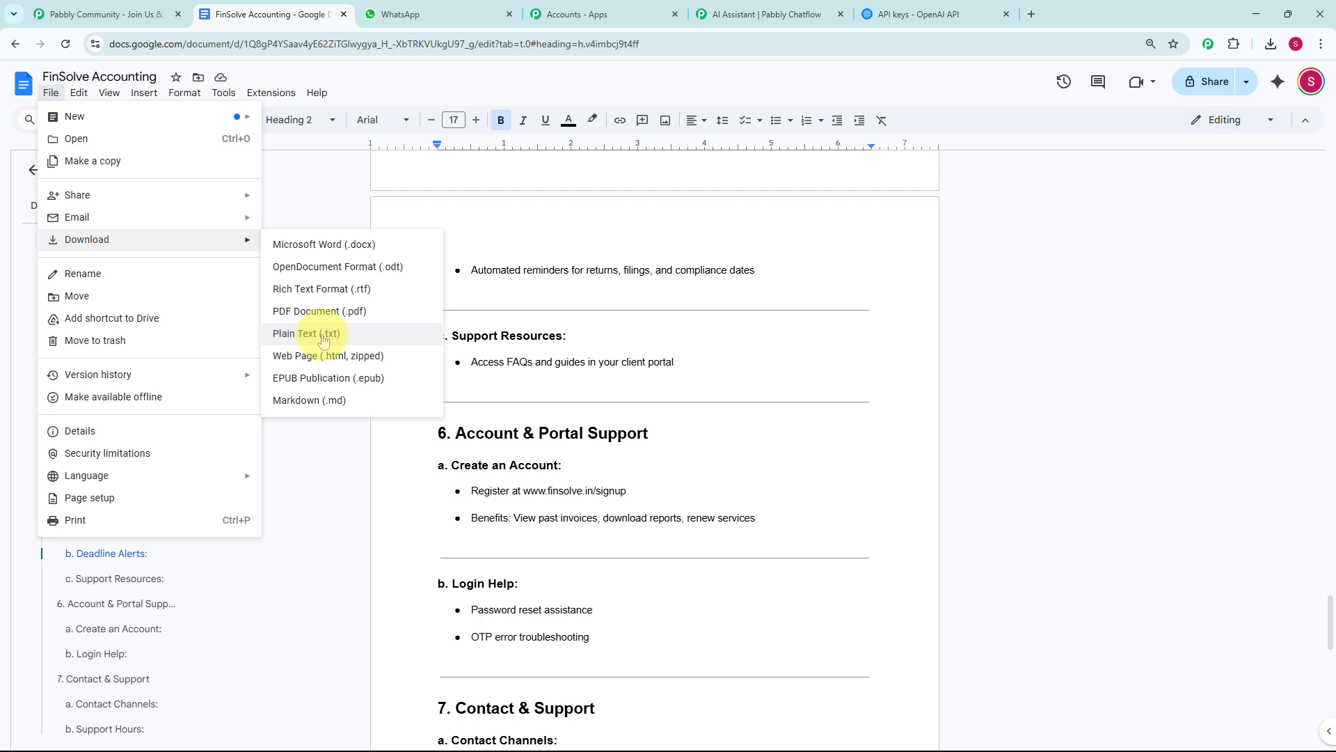
{"action": "left_click", "coordinate": [612, 307]}
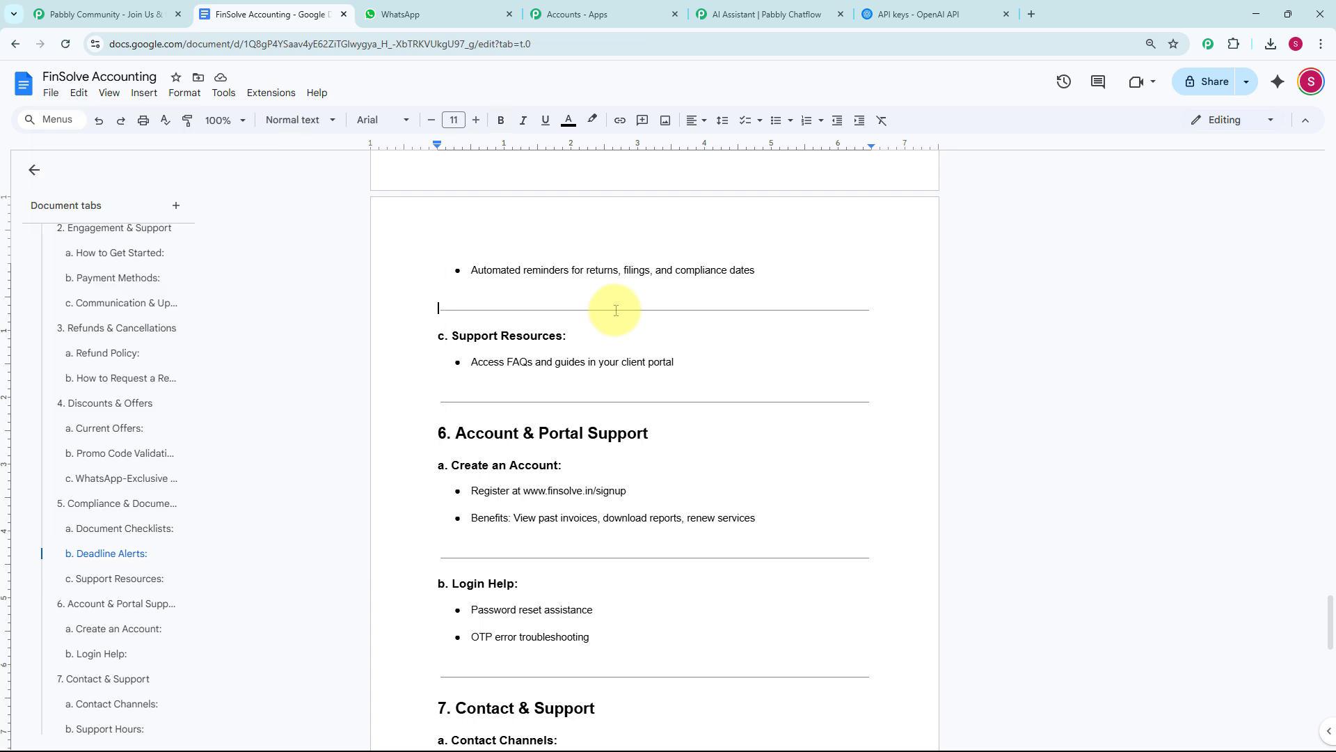
- Return to the Pabbly Chatflow assistant, upload the FinSolve Accounting text file as knowledge source and check its entry under Knowledge Sources
{"action": "left_click", "coordinate": [779, 16]}
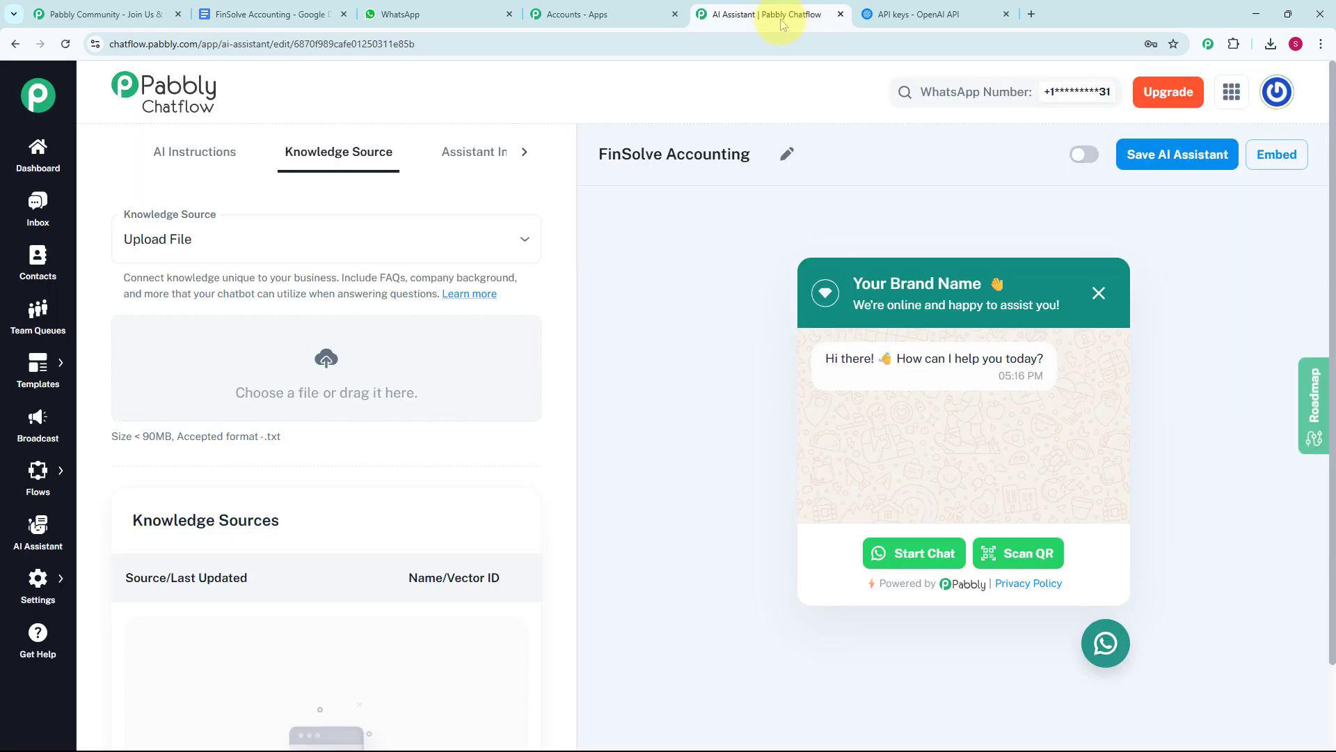
{"action": "left_click", "coordinate": [328, 362]}
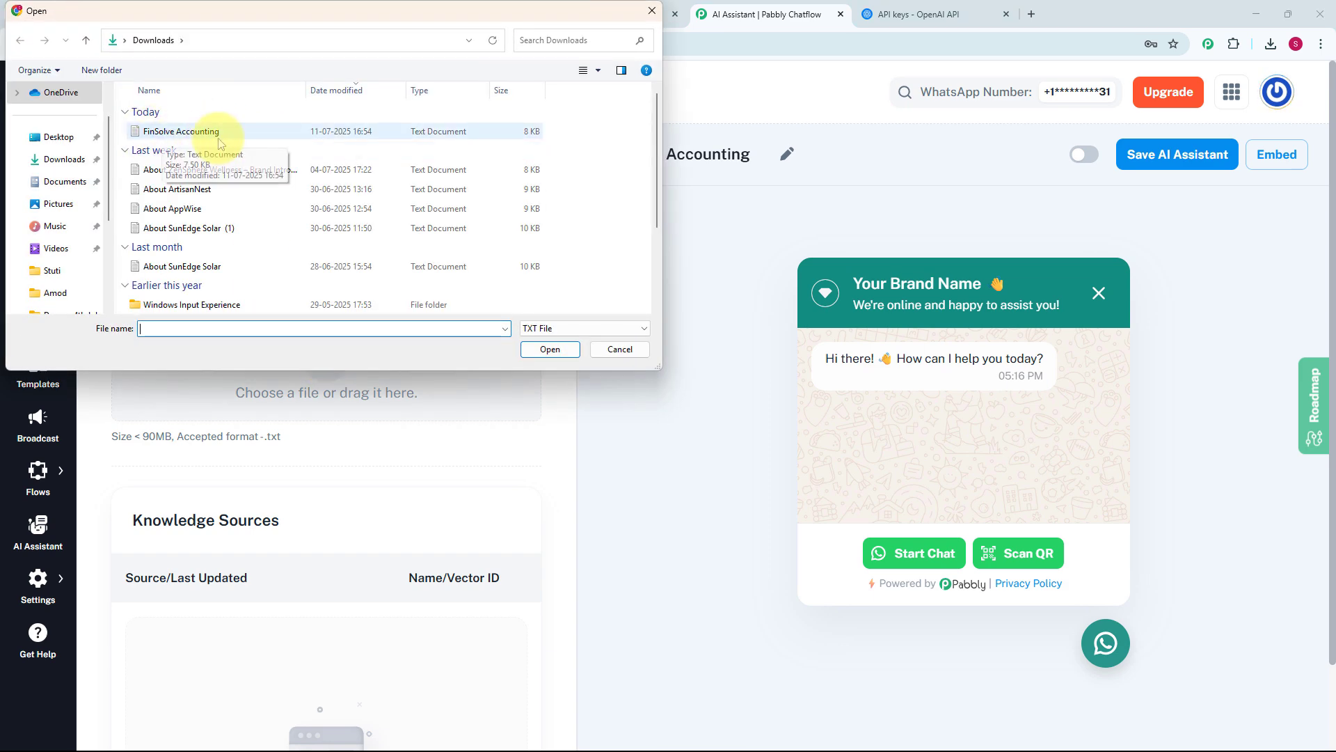
{"action": "left_click", "coordinate": [230, 133]}
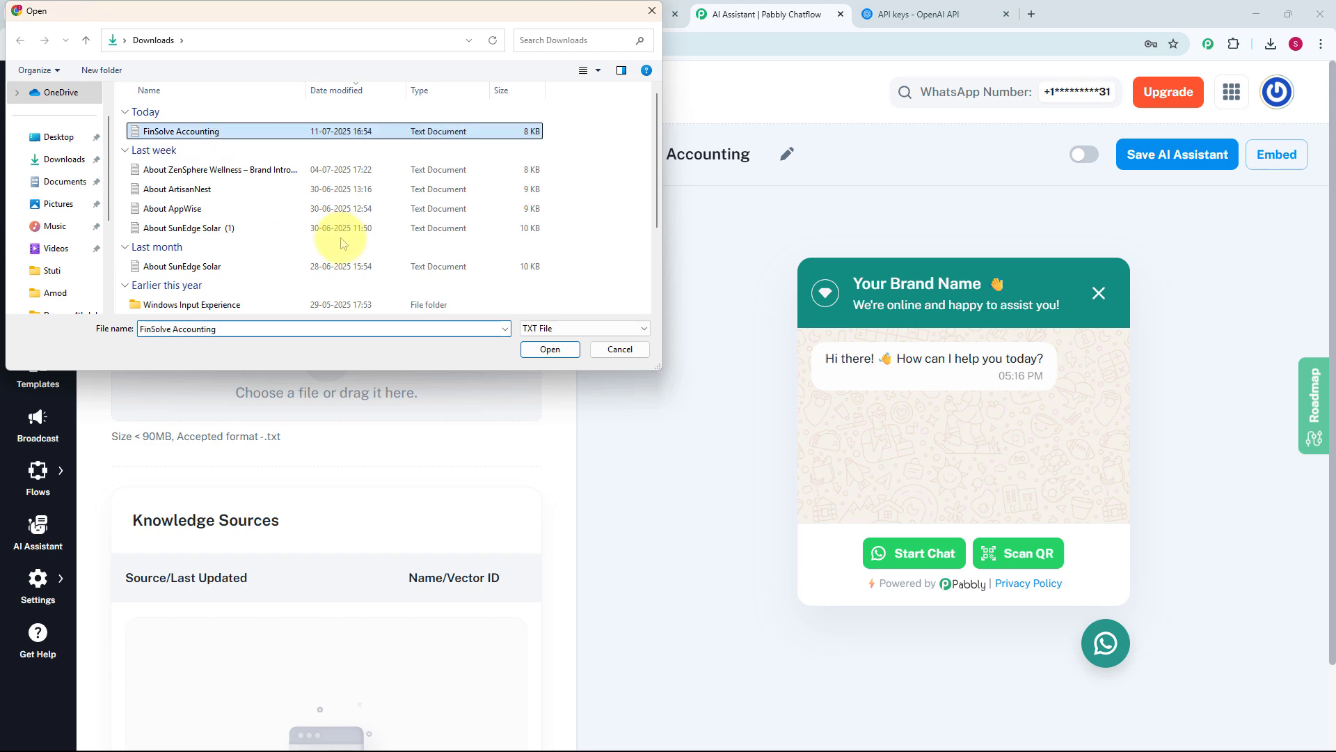
{"action": "left_click", "coordinate": [542, 350]}
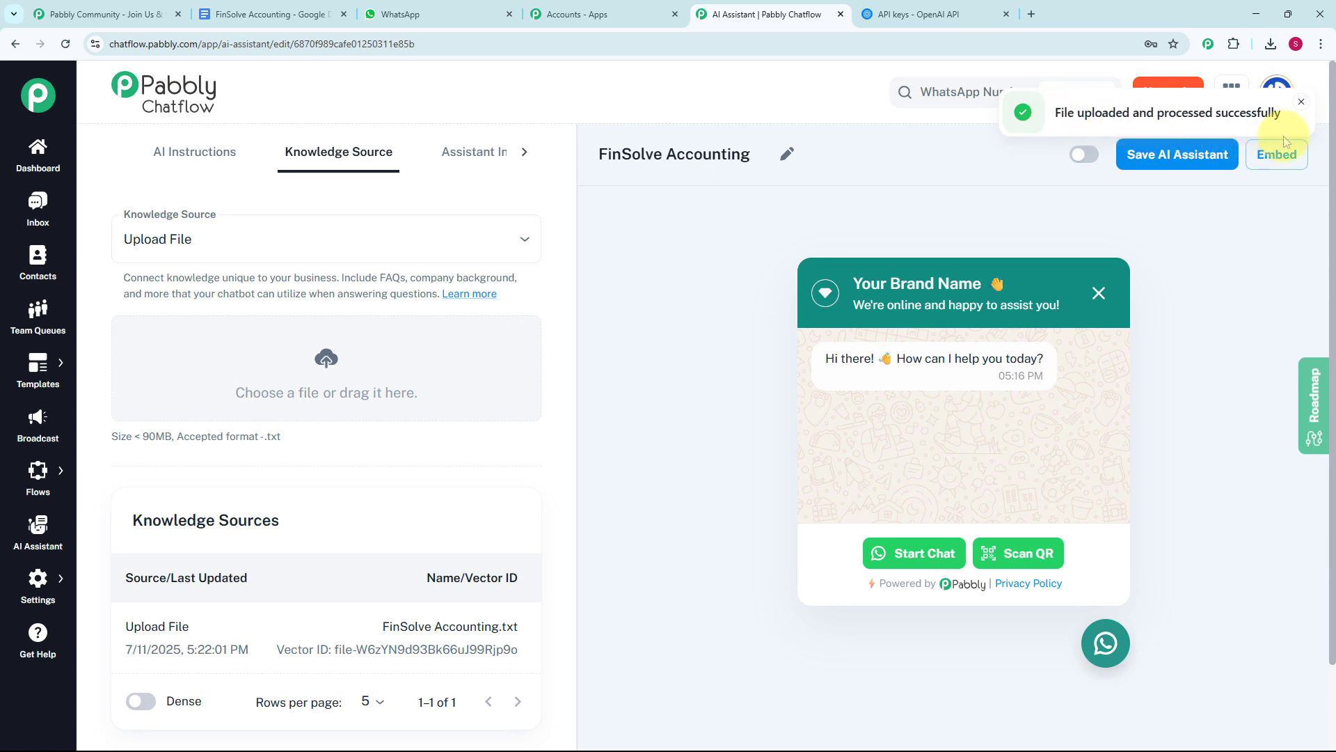
{"action": "scroll", "coordinate": [410, 368], "scroll_direction": "down", "scroll_amount": 2}
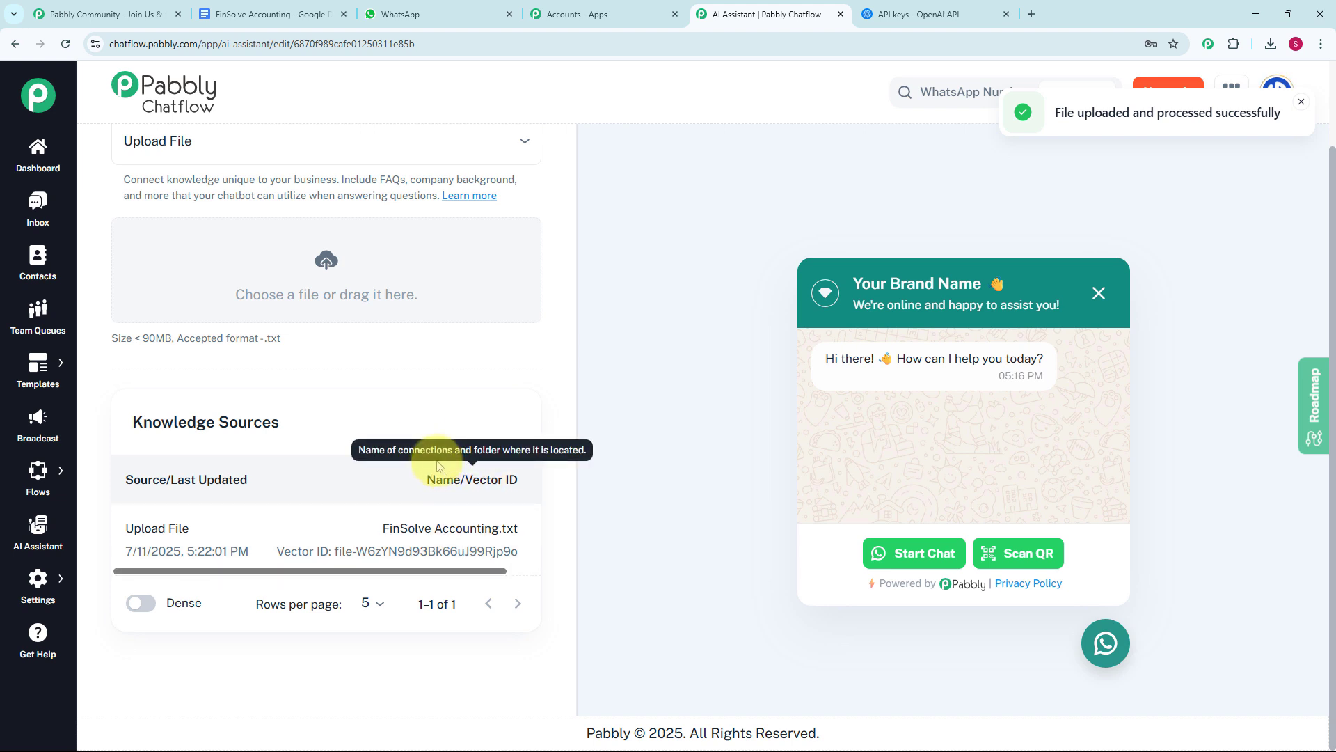
{"action": "scroll", "coordinate": [428, 487], "scroll_direction": "up", "scroll_amount": 2}
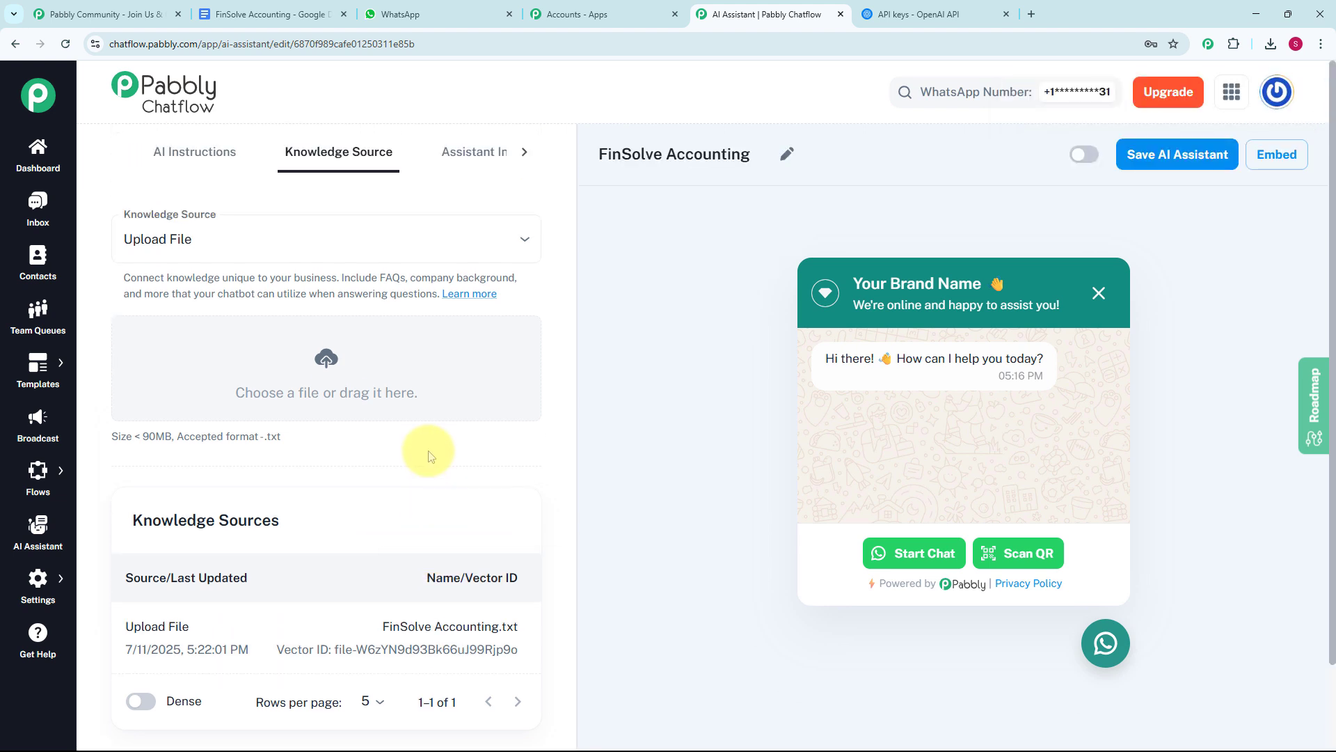
- In the assistant interface settings, replace the brand name in the header display heading with Fin Solve Accounting, keeping the emoji
{"action": "left_click", "coordinate": [480, 162]}
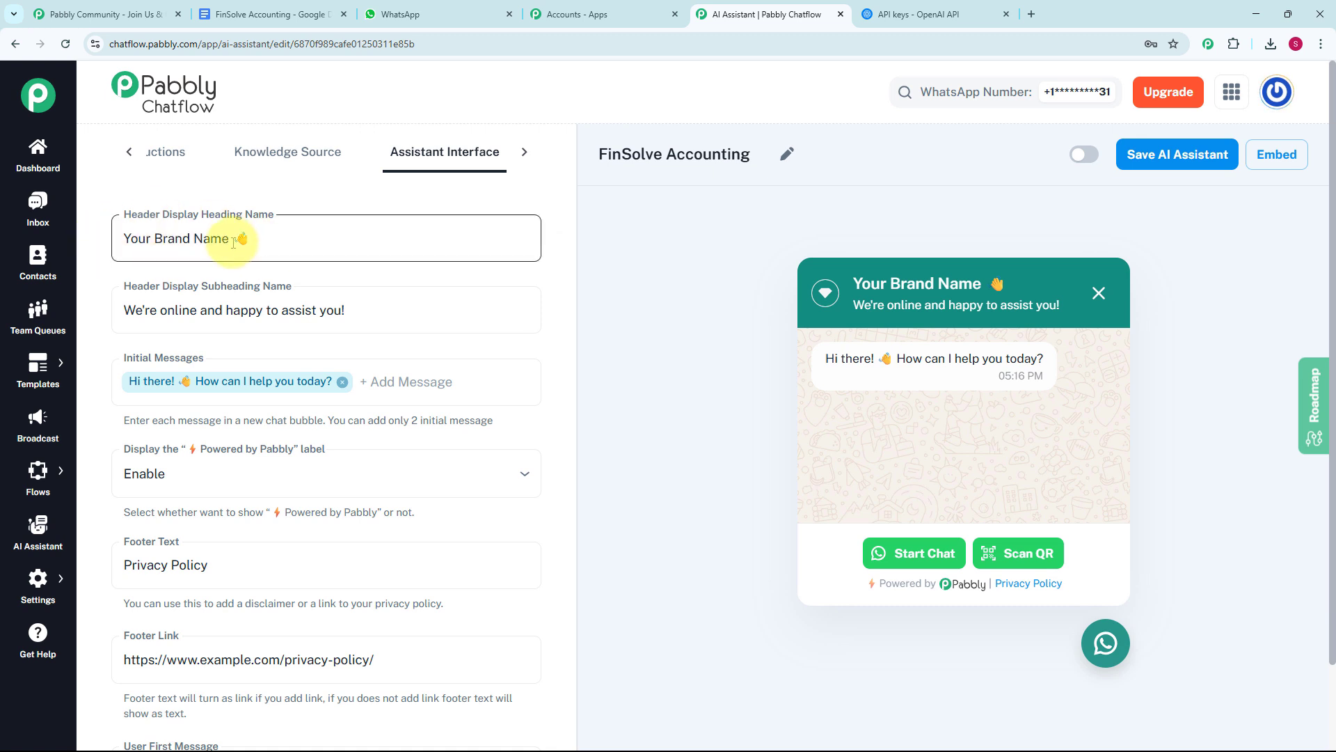
{"action": "type", "text": "Fin Solve Accounting"}
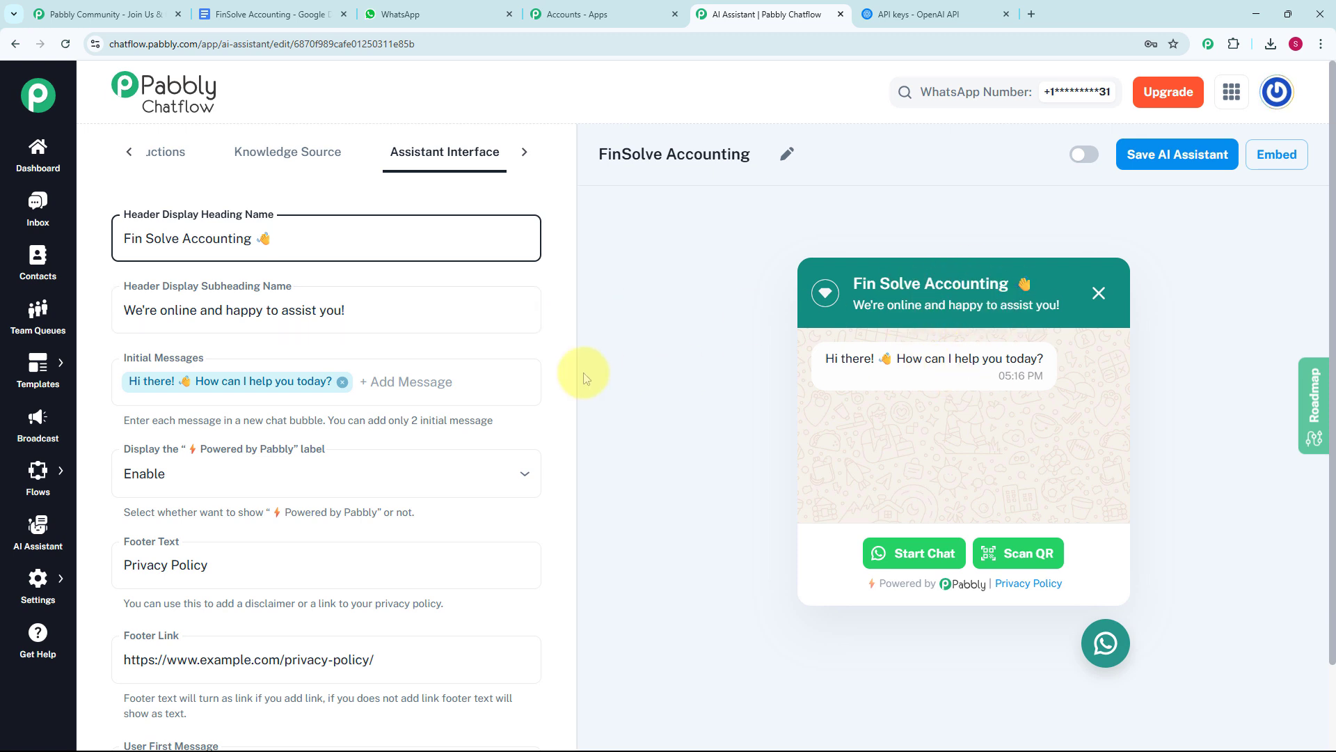
- Add Hello as a second initial message to preview it in the chat widget, and remove it again
{"action": "scroll", "coordinate": [168, 327], "scroll_direction": "down", "scroll_amount": 1}
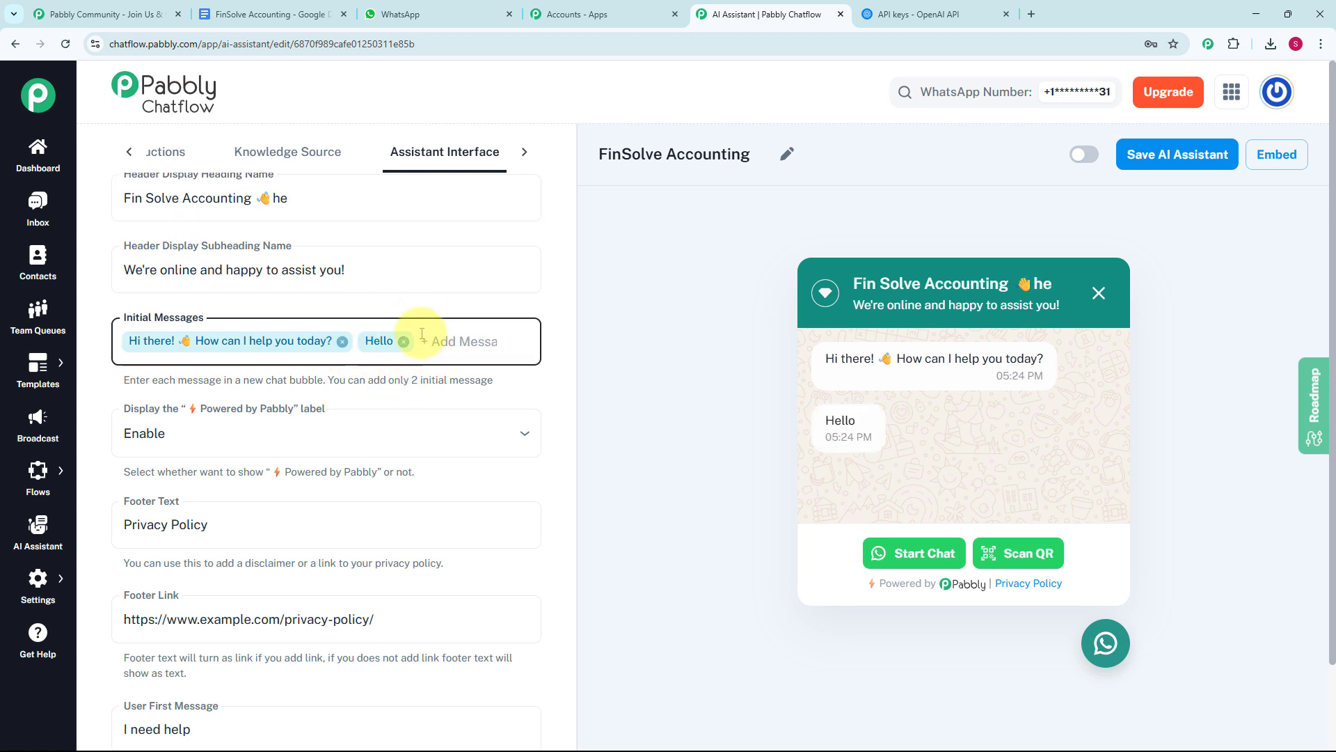
{"action": "left_click", "coordinate": [432, 345]}
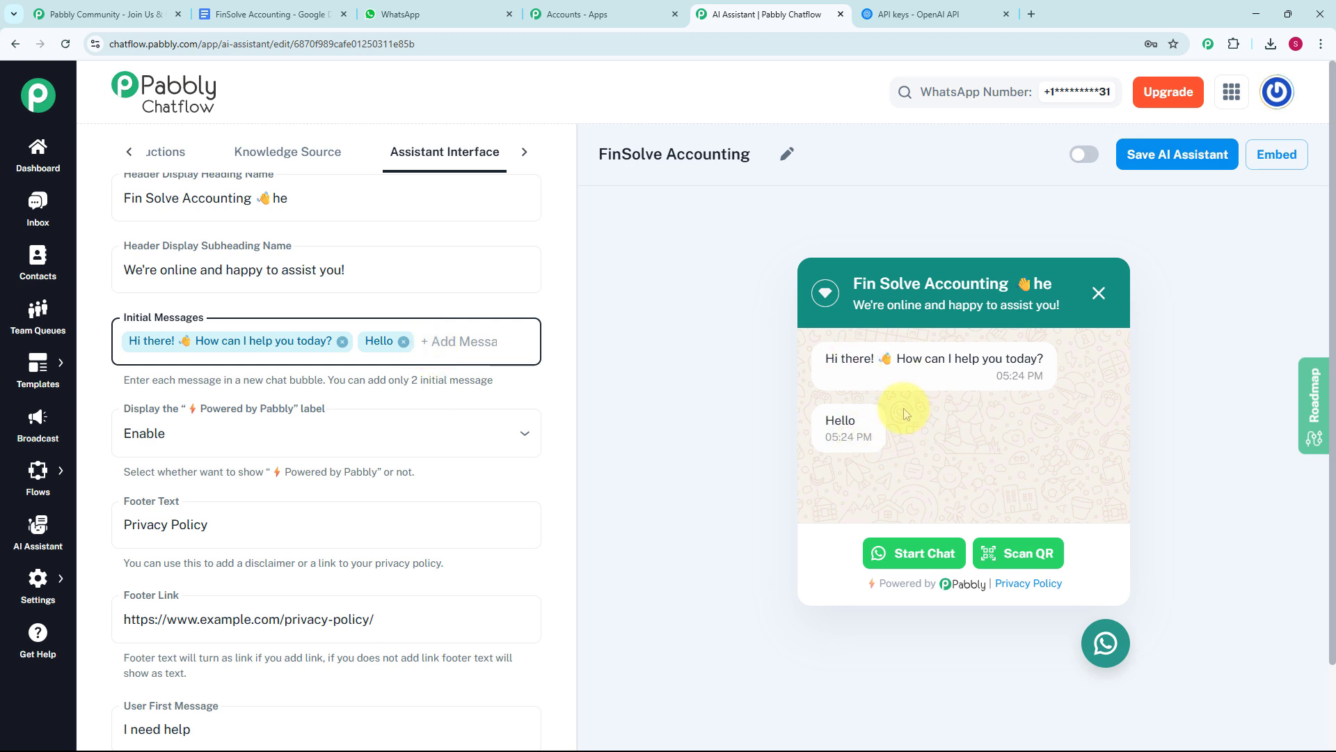
{"action": "left_click", "coordinate": [403, 341]}
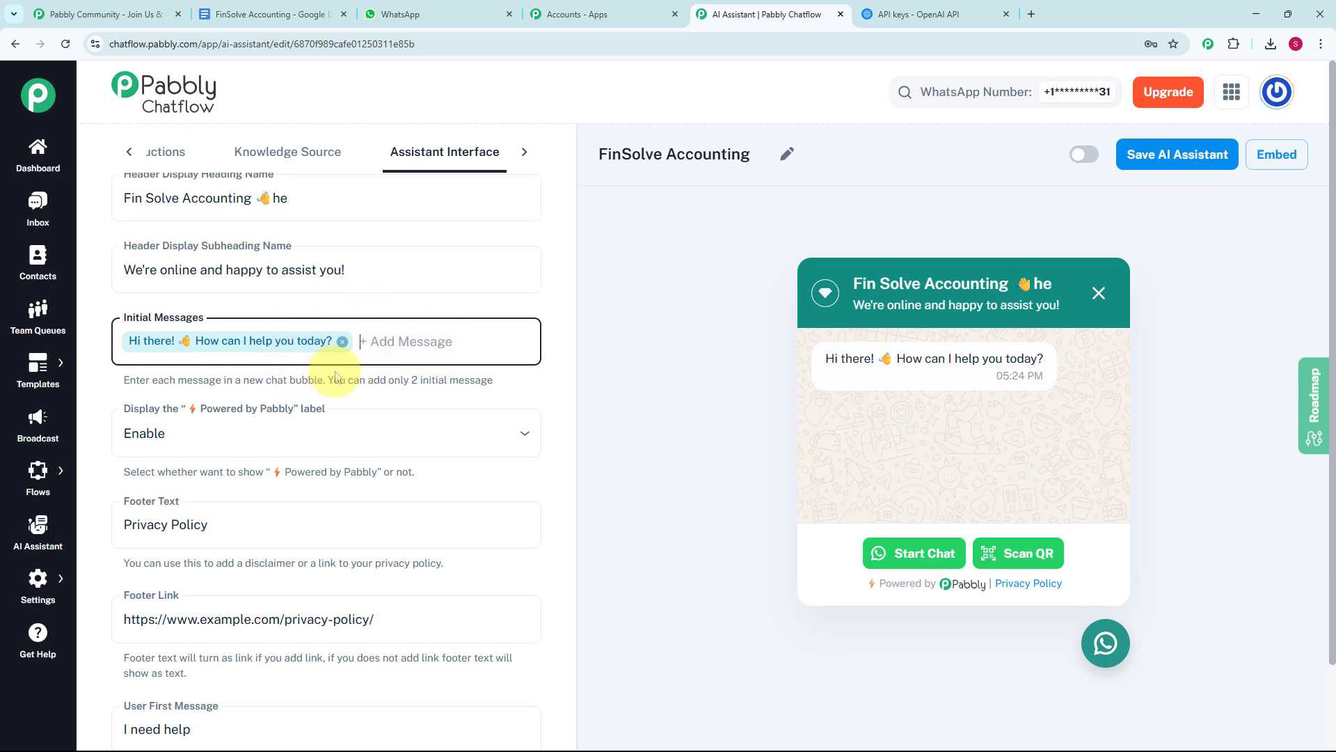
- Set the Powered by Pabbly label to Disable to preview the widget footer, and set it back to Enable
{"action": "scroll", "coordinate": [327, 365], "scroll_direction": "down", "scroll_amount": 1}
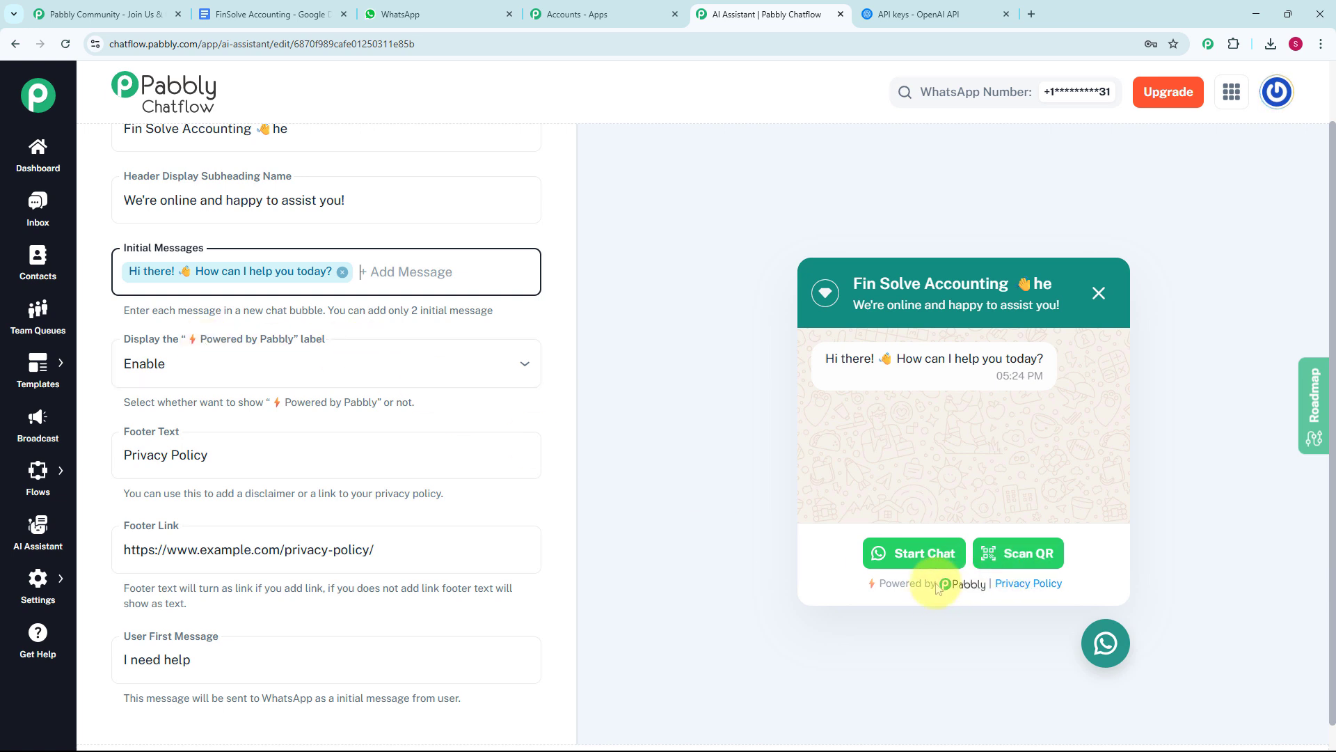
{"action": "left_click", "coordinate": [320, 367]}
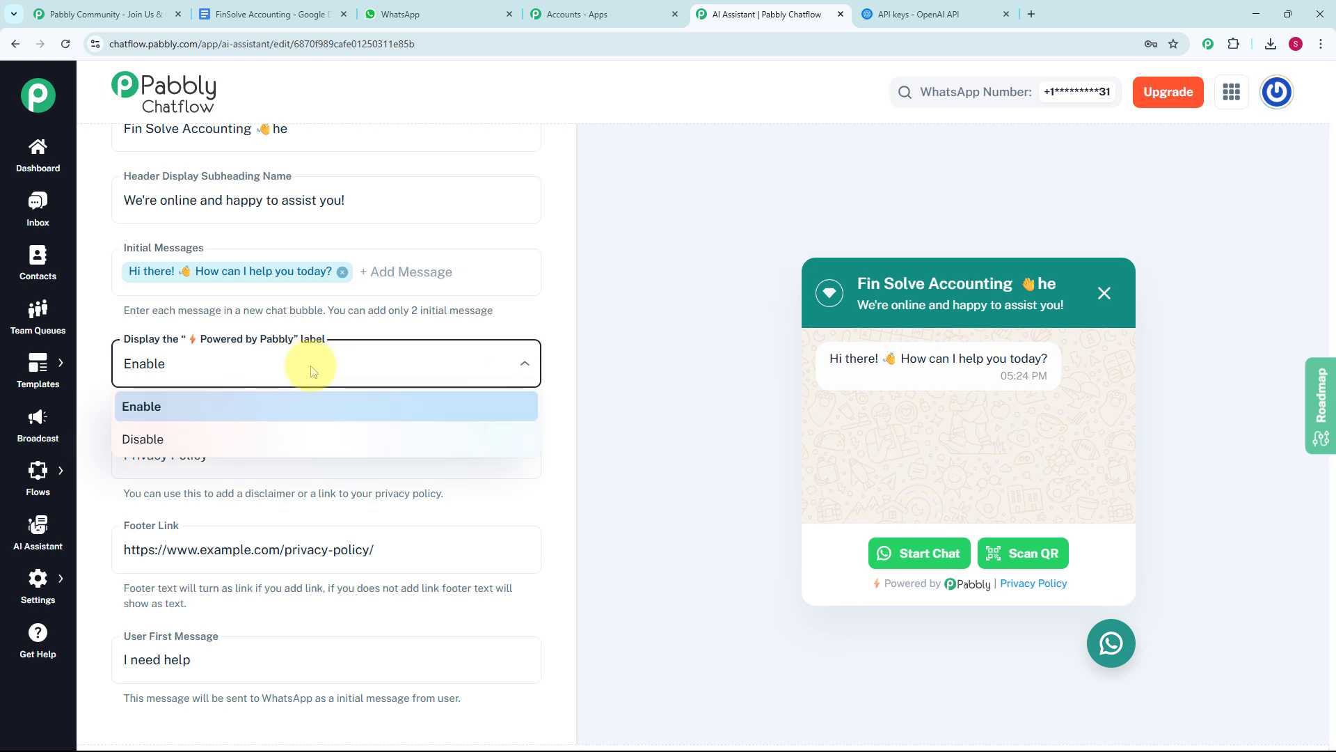
{"action": "left_click", "coordinate": [269, 440]}
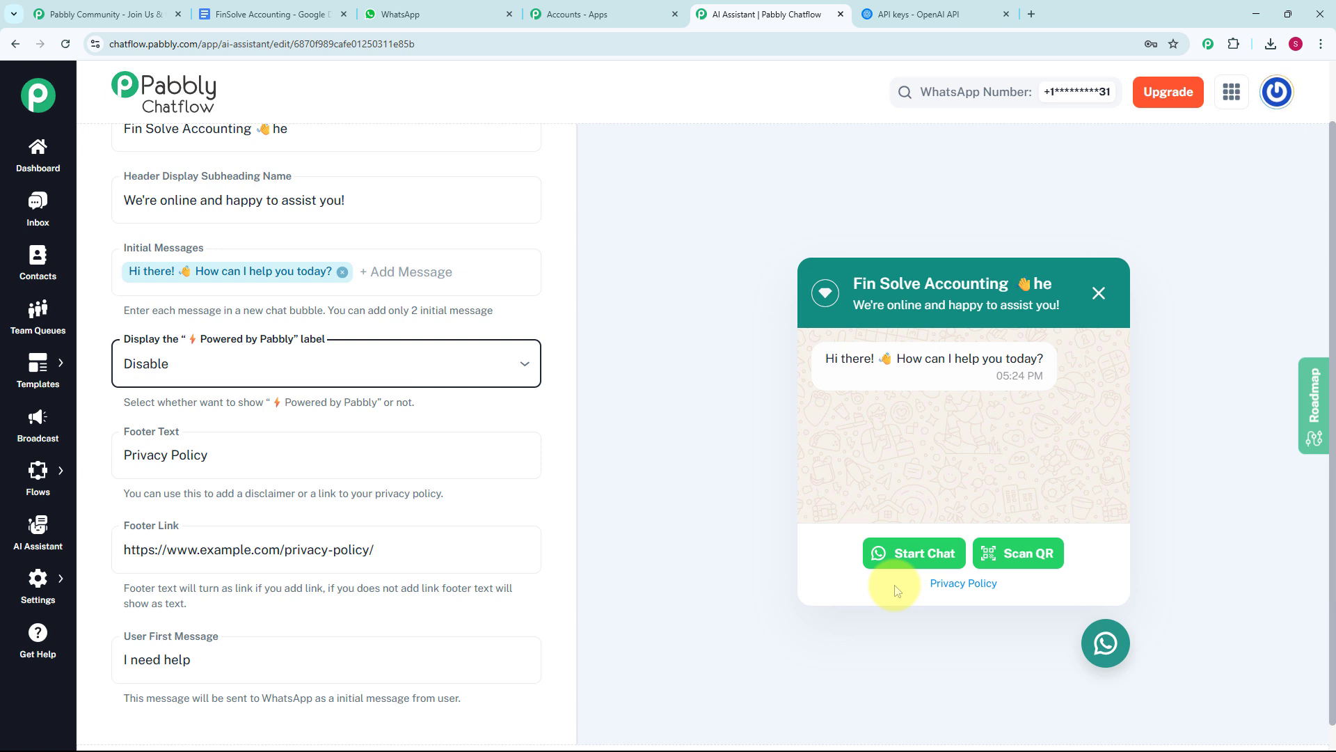
{"action": "left_click", "coordinate": [523, 362]}
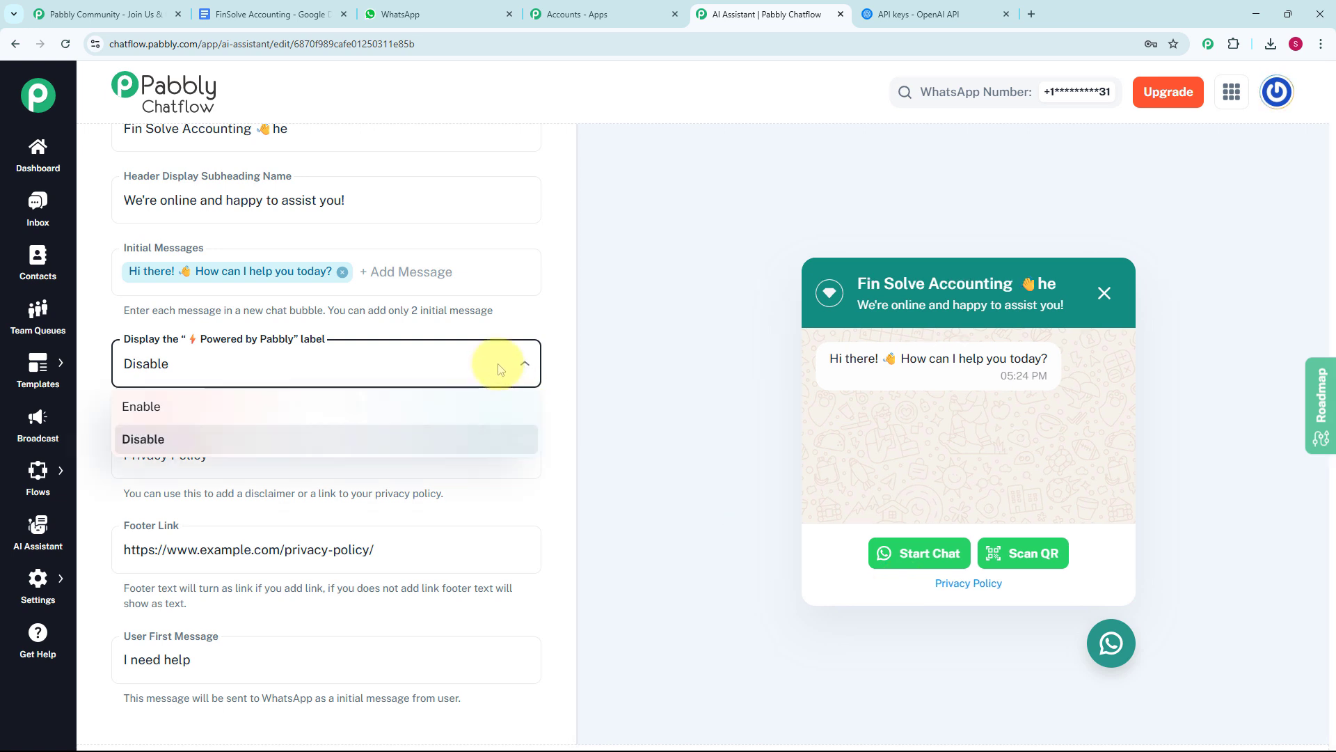
{"action": "left_click", "coordinate": [413, 406]}
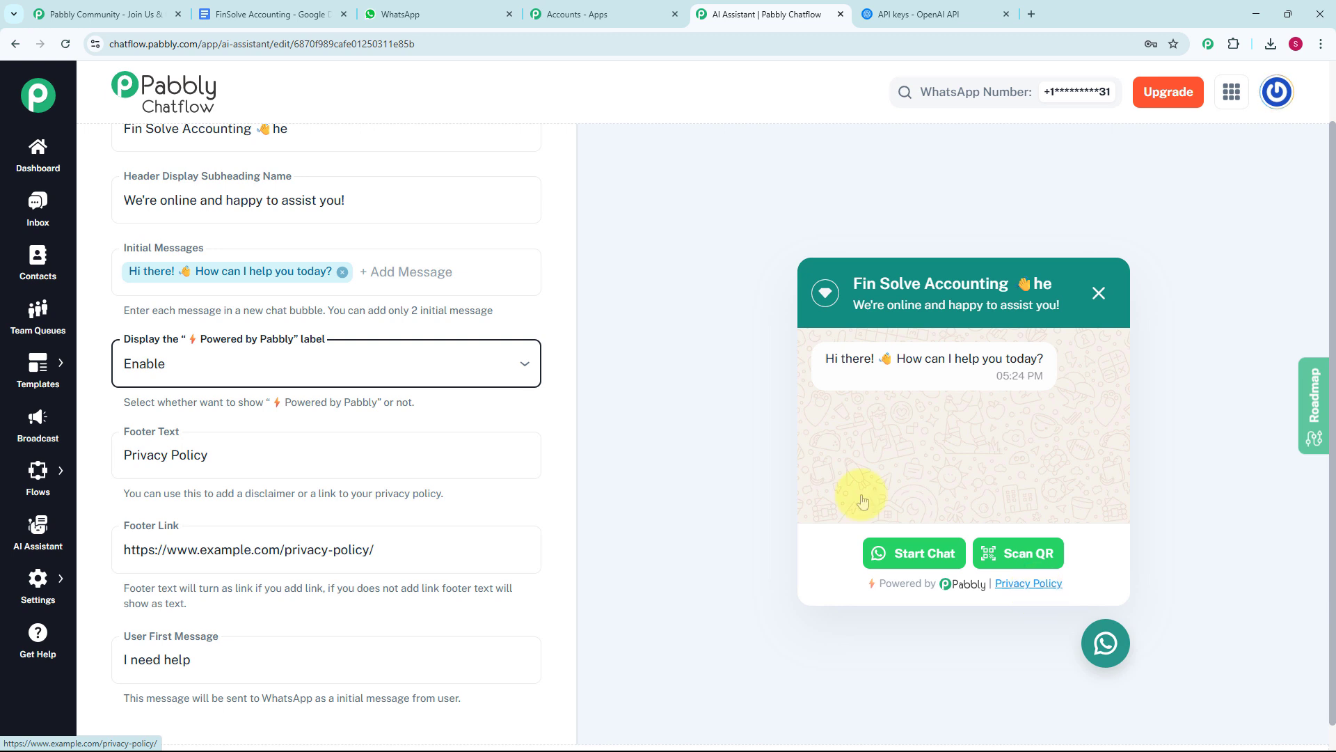
- Change the User First Message to "Hey I need help"
{"action": "scroll", "coordinate": [522, 478], "scroll_direction": "down", "scroll_amount": 1}
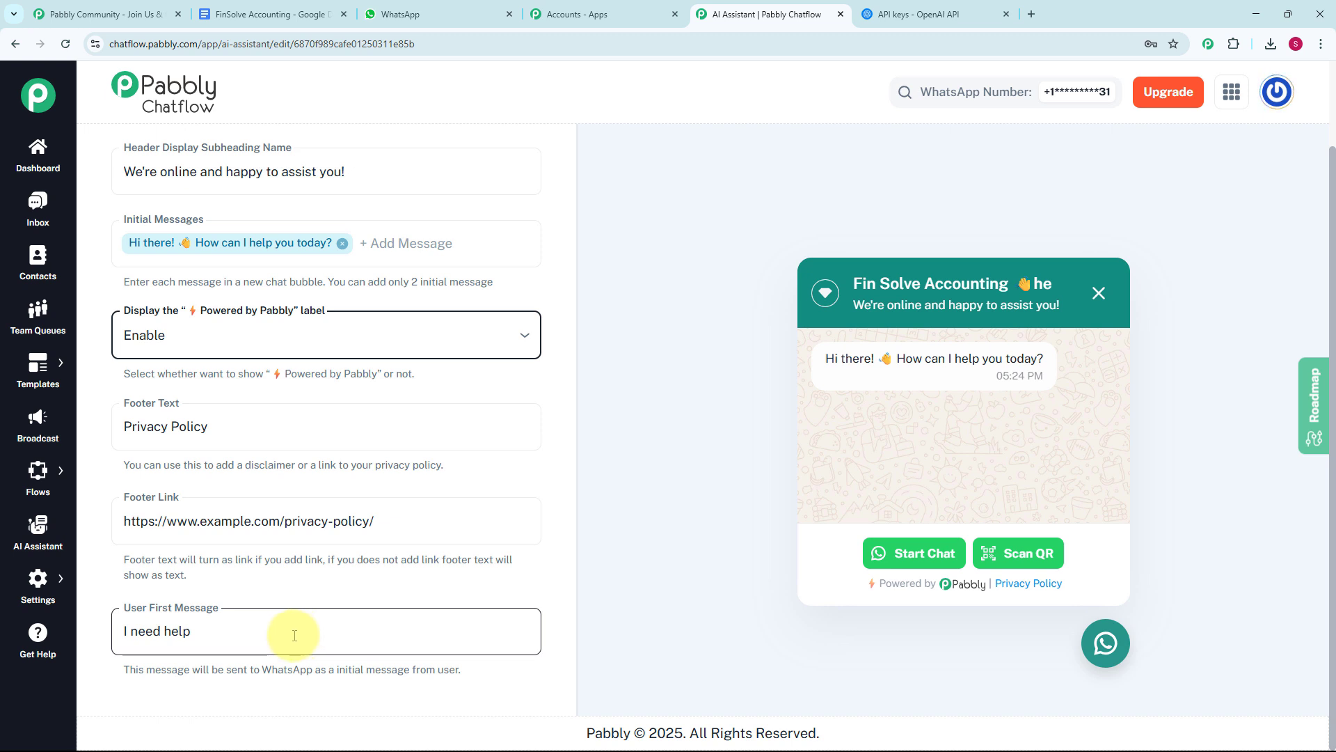
{"action": "left_click", "coordinate": [294, 635]}
{"action": "key", "text": "Home"}
{"action": "type", "text": "Hey"}
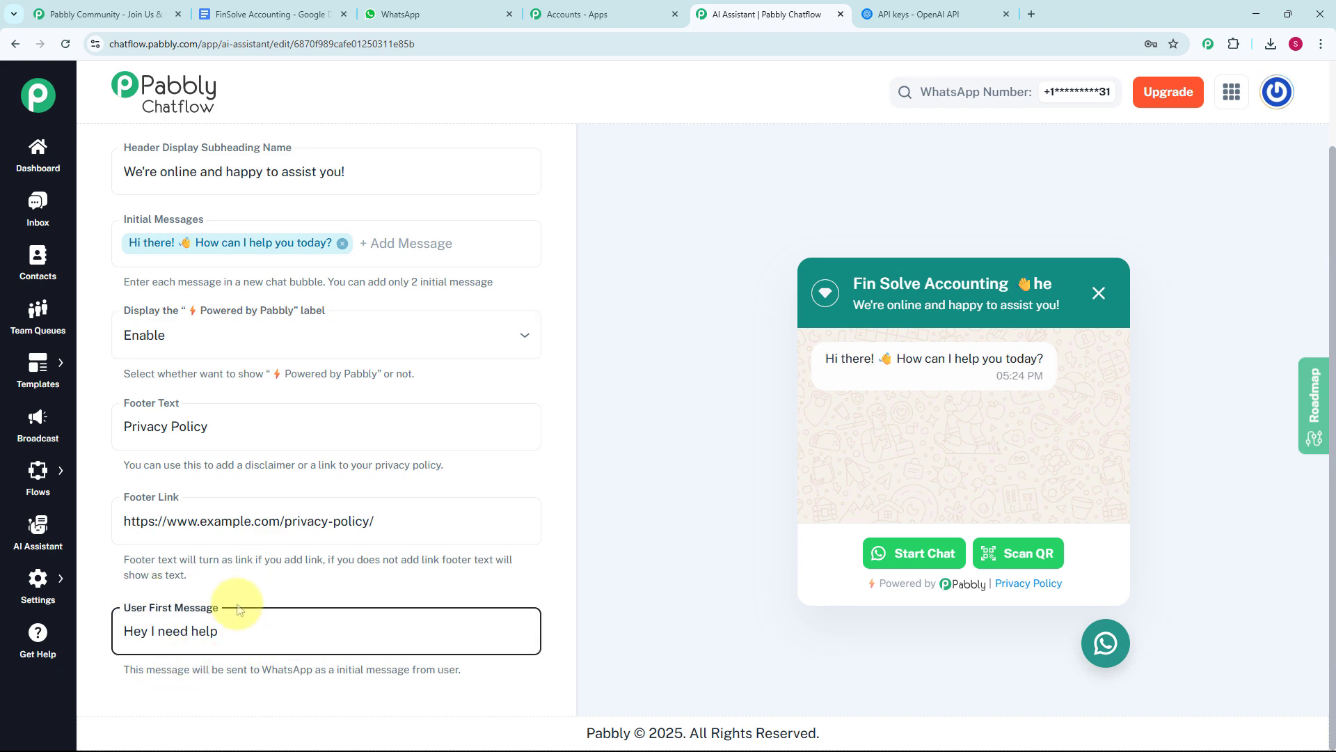
- Open the assistant's styling settings
{"action": "scroll", "coordinate": [334, 397], "scroll_direction": "up", "scroll_amount": 3}
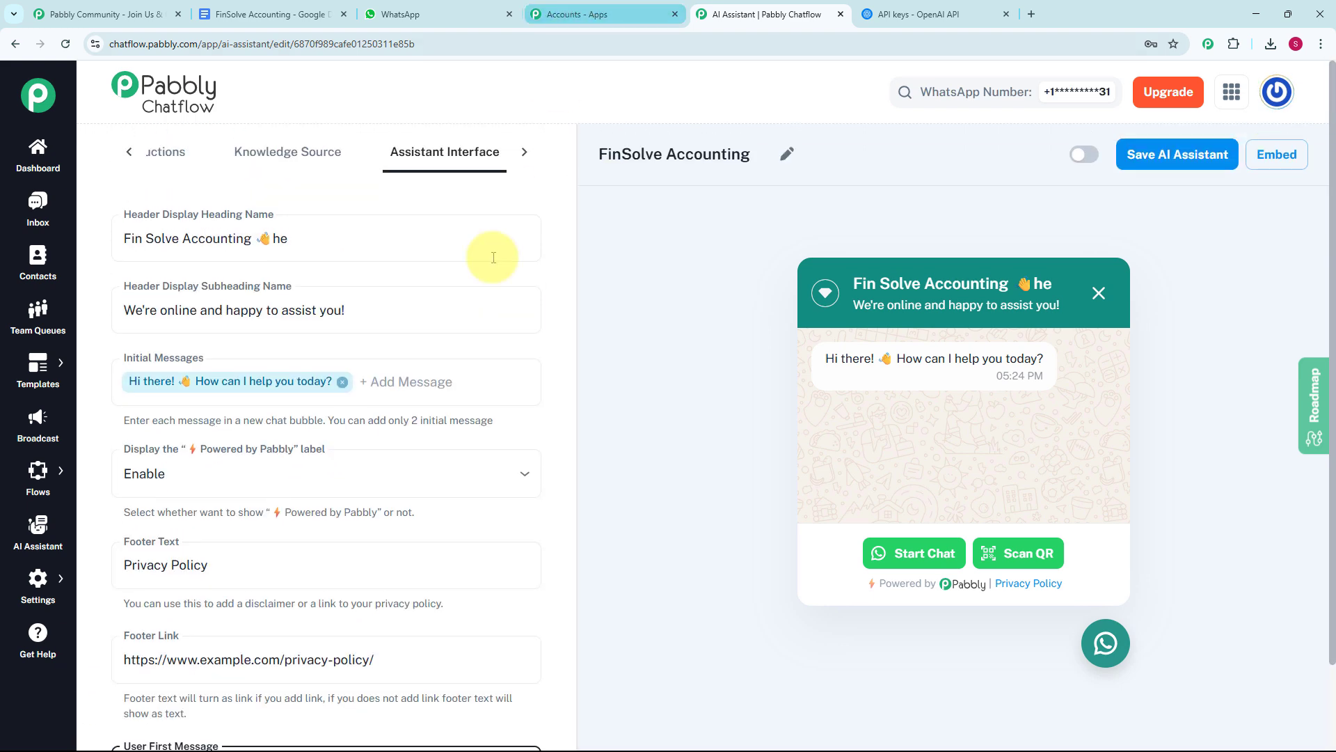
{"action": "left_click", "coordinate": [524, 151]}
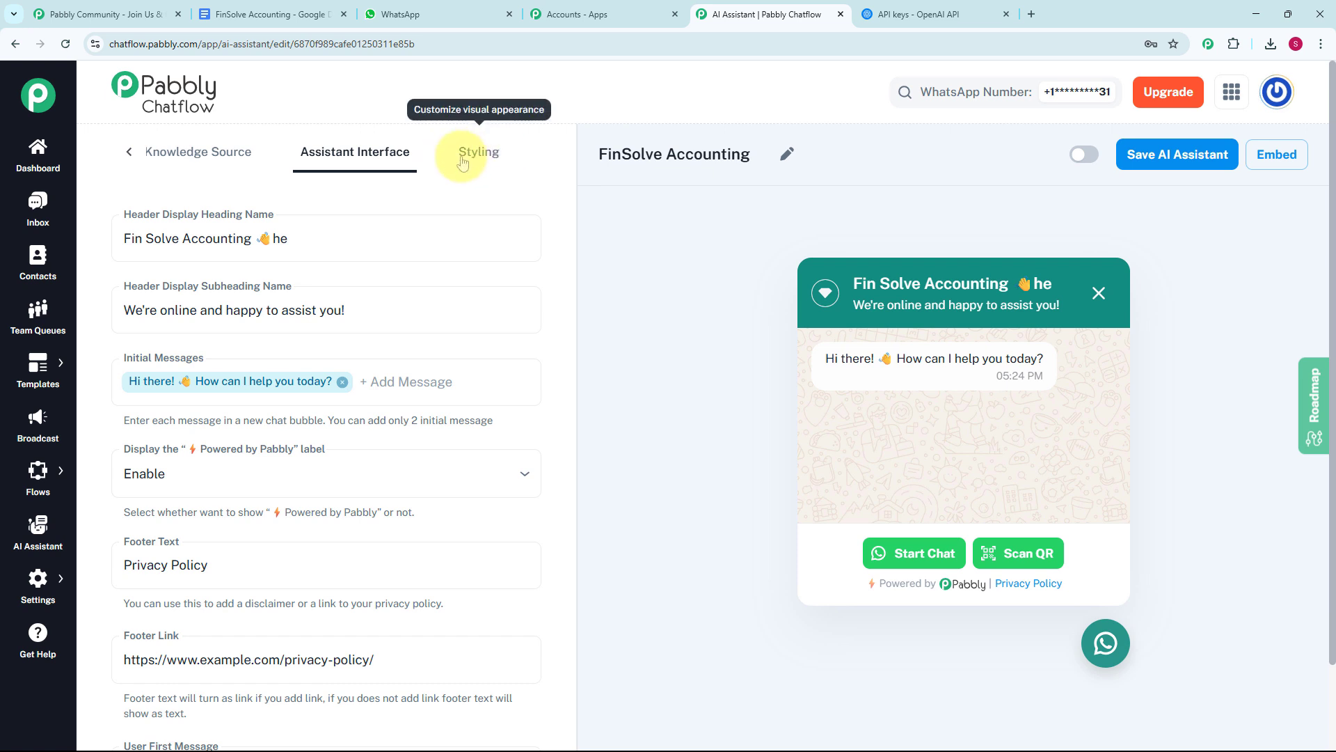
{"action": "left_click", "coordinate": [487, 154]}
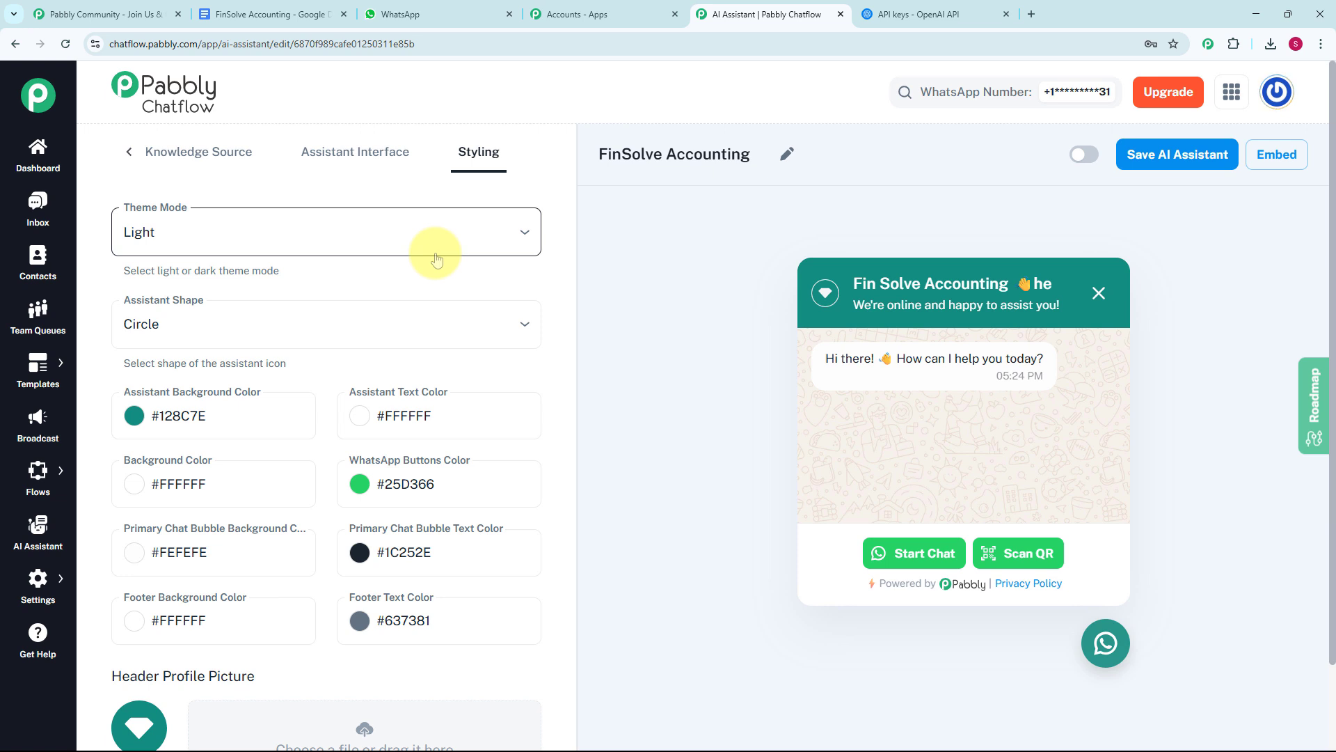
- Preview the chat widget in the Dark theme mode and set the theme mode back to Light
{"action": "left_click", "coordinate": [330, 243]}
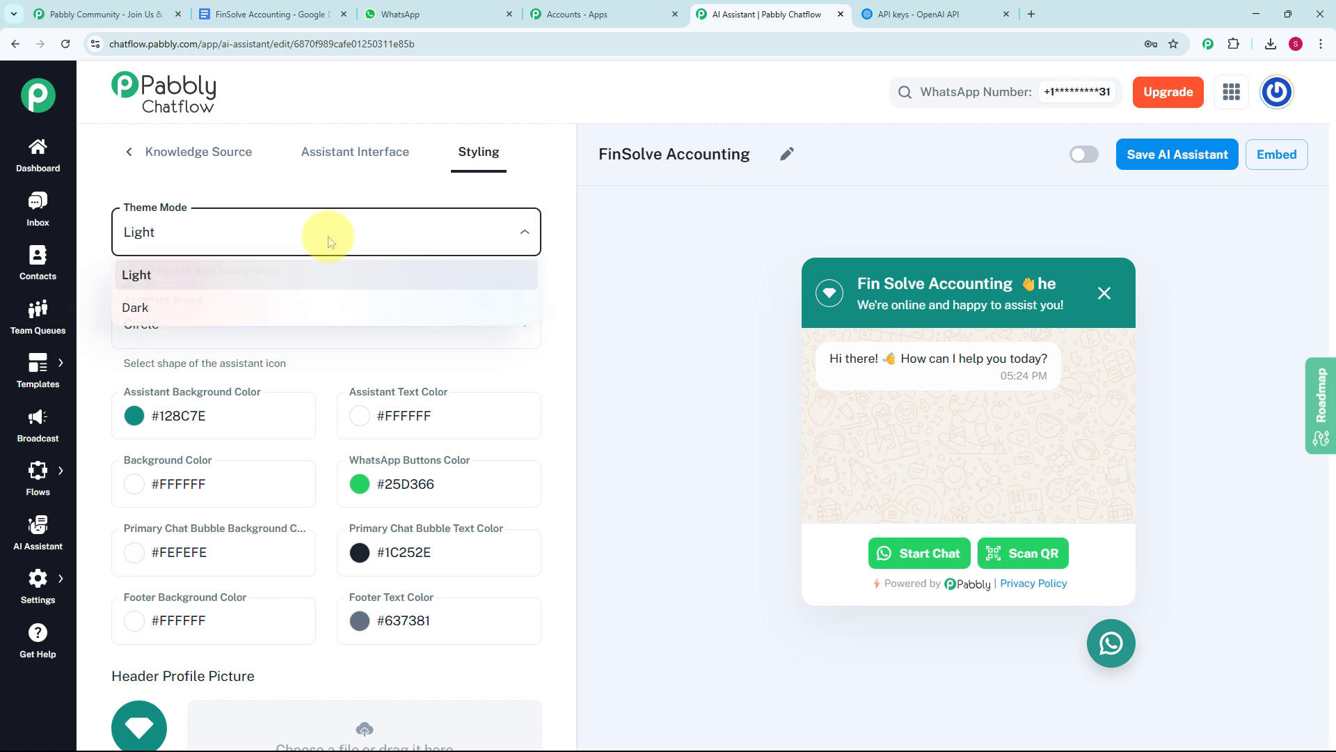
{"action": "left_click", "coordinate": [344, 312]}
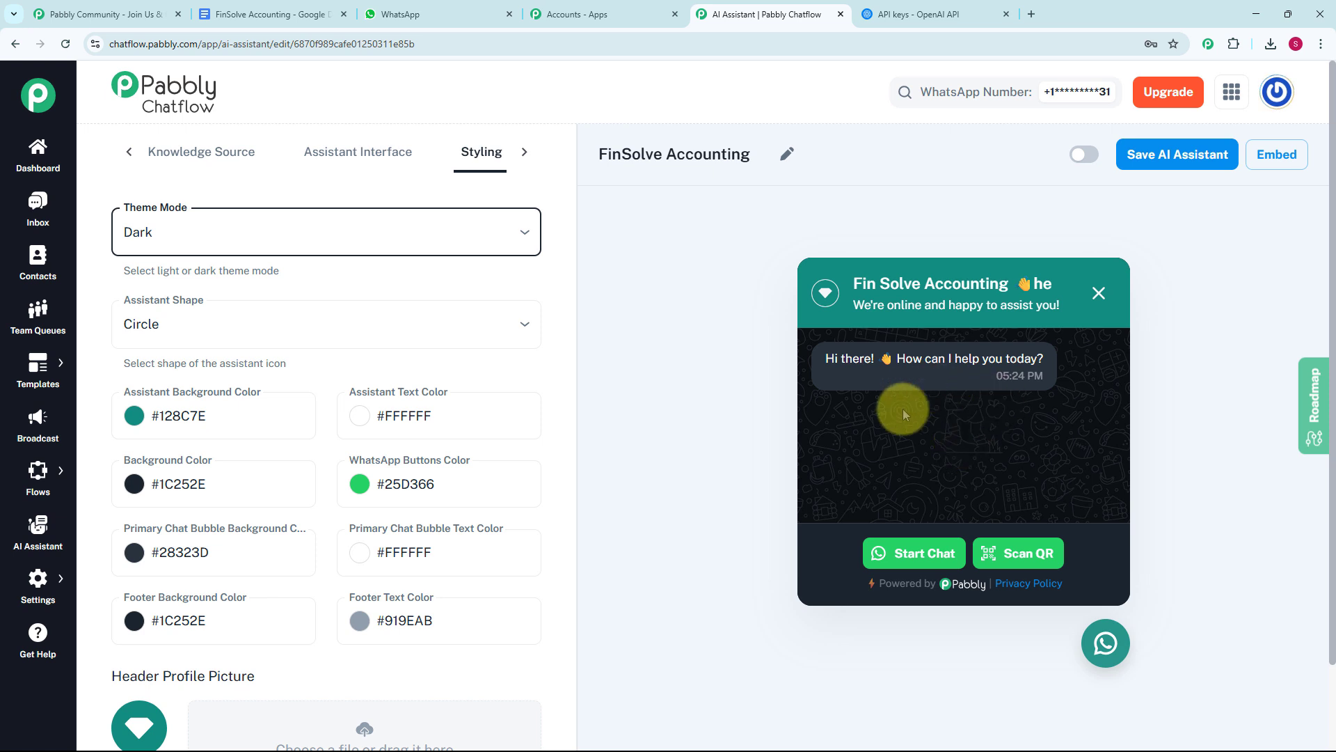
{"action": "left_click", "coordinate": [473, 239]}
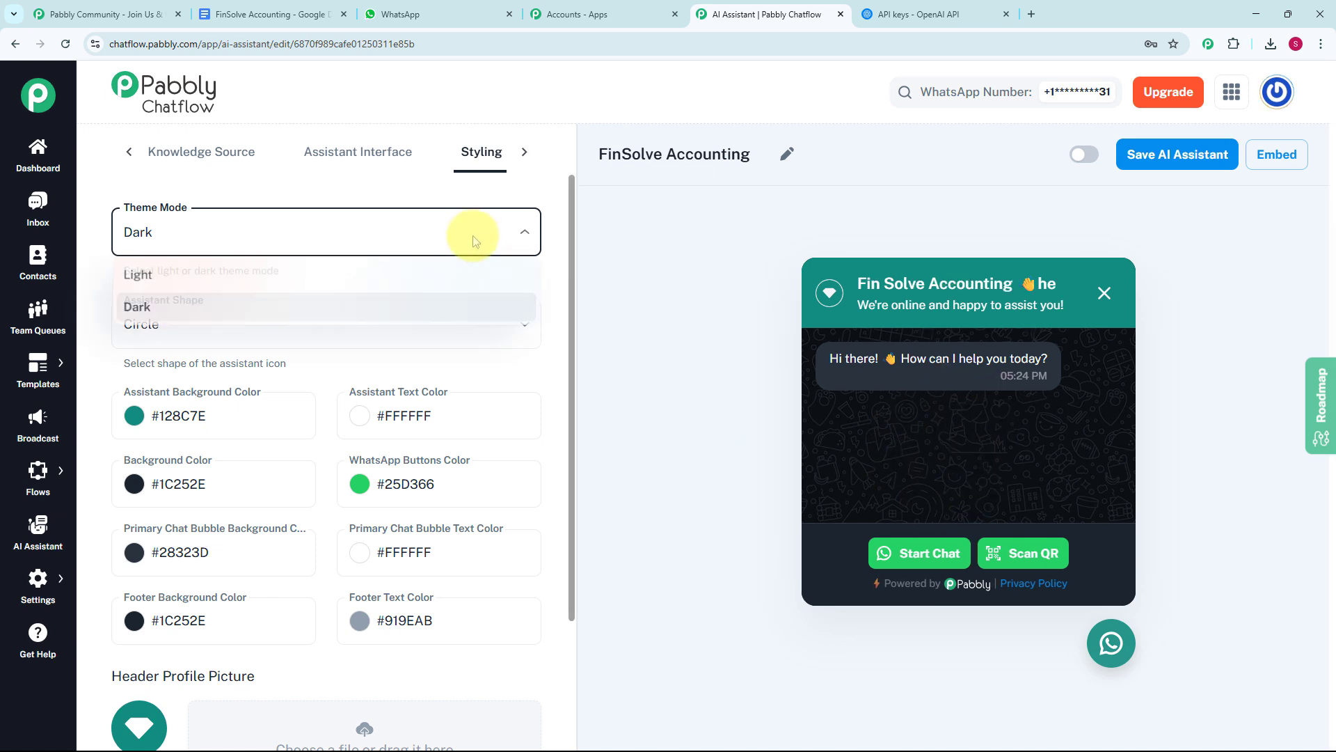
{"action": "left_click", "coordinate": [364, 274]}
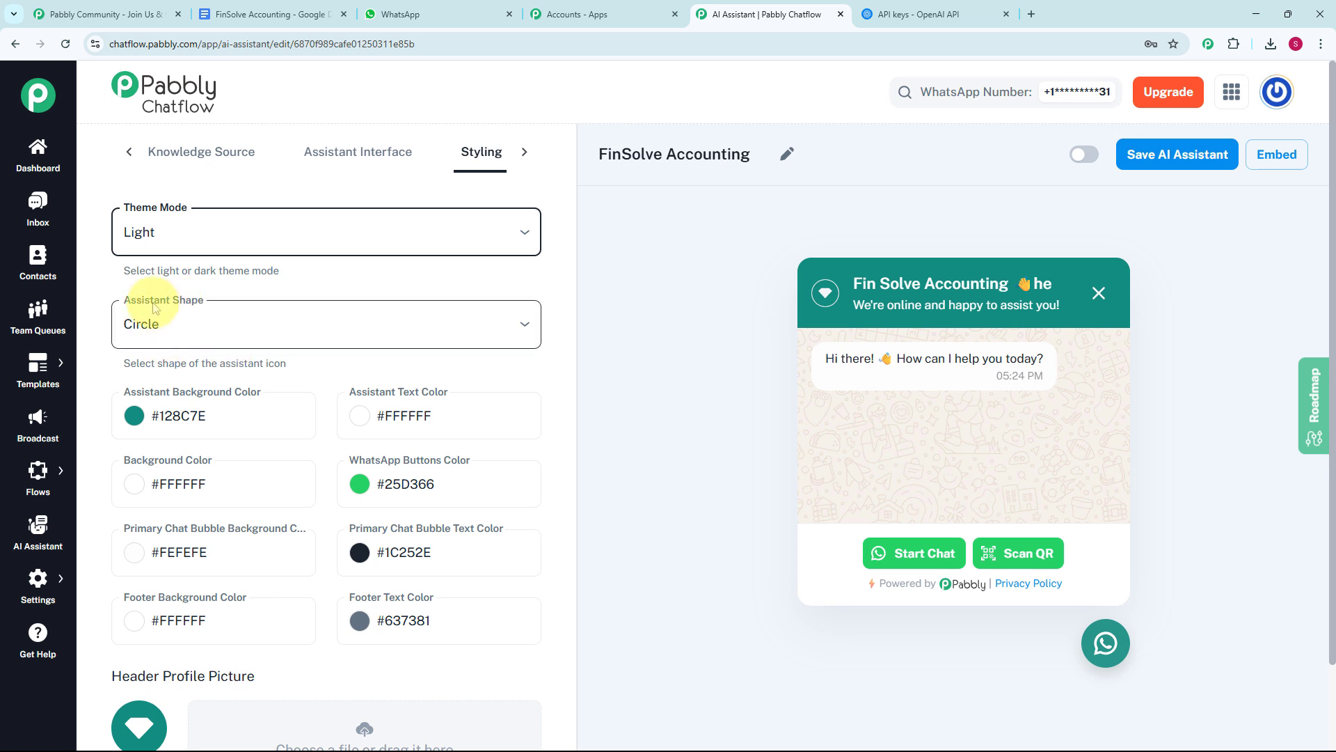
- Keep the assistant shape as Circle and review the widget's color, profile picture and background picture settings
{"action": "left_click", "coordinate": [207, 338]}
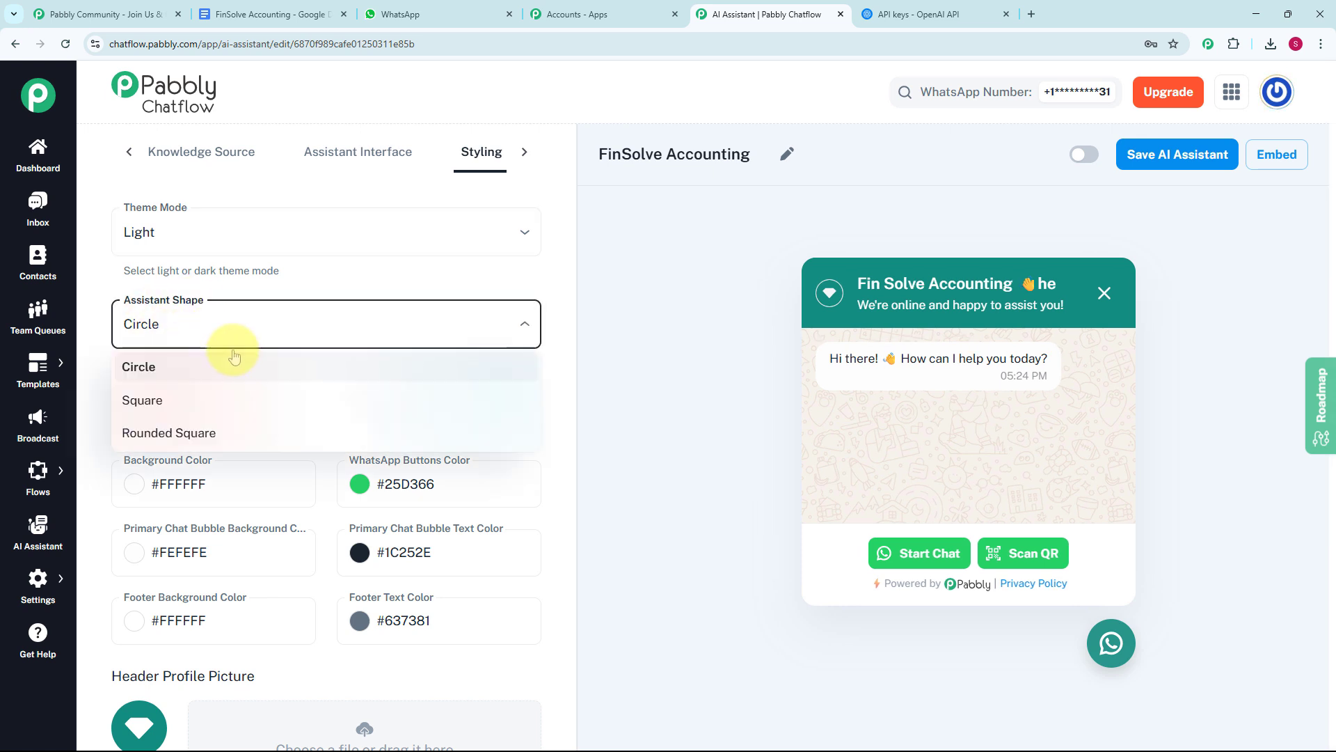
{"action": "left_click", "coordinate": [178, 365]}
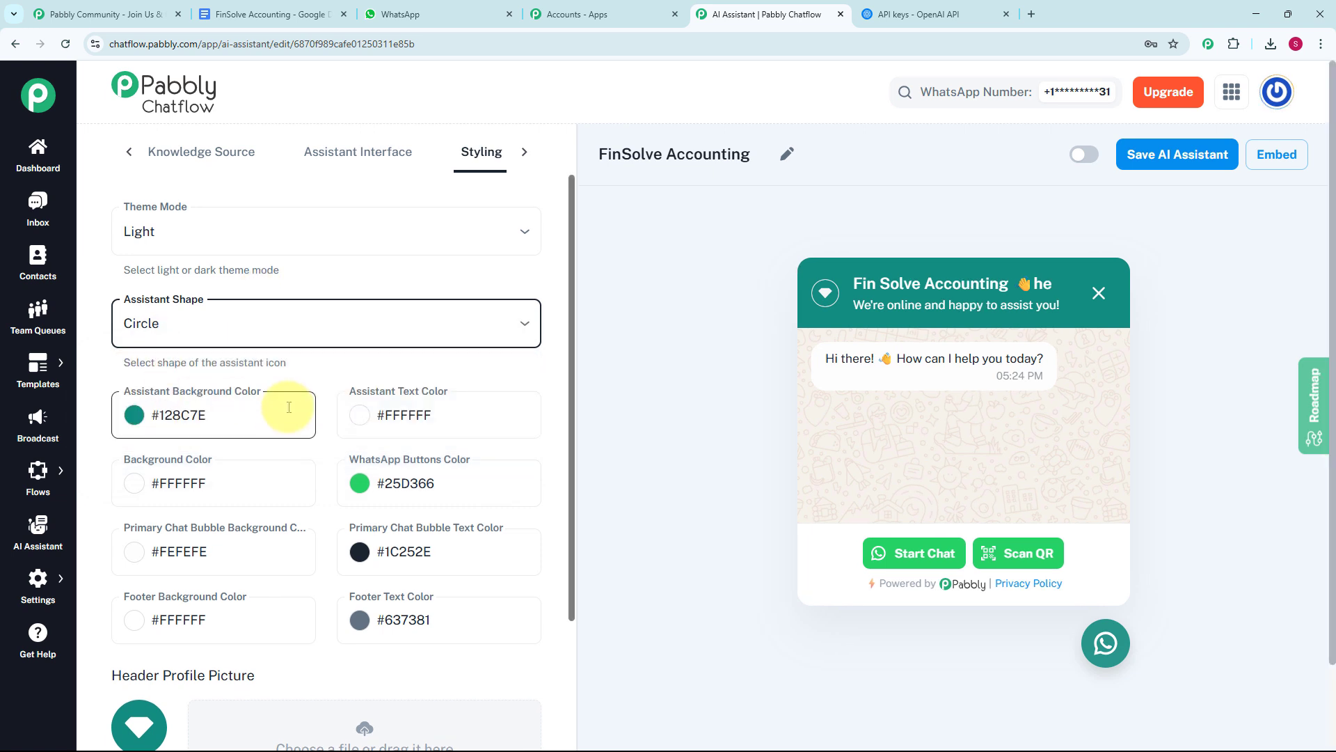
{"action": "scroll", "coordinate": [299, 393], "scroll_direction": "down", "scroll_amount": 2}
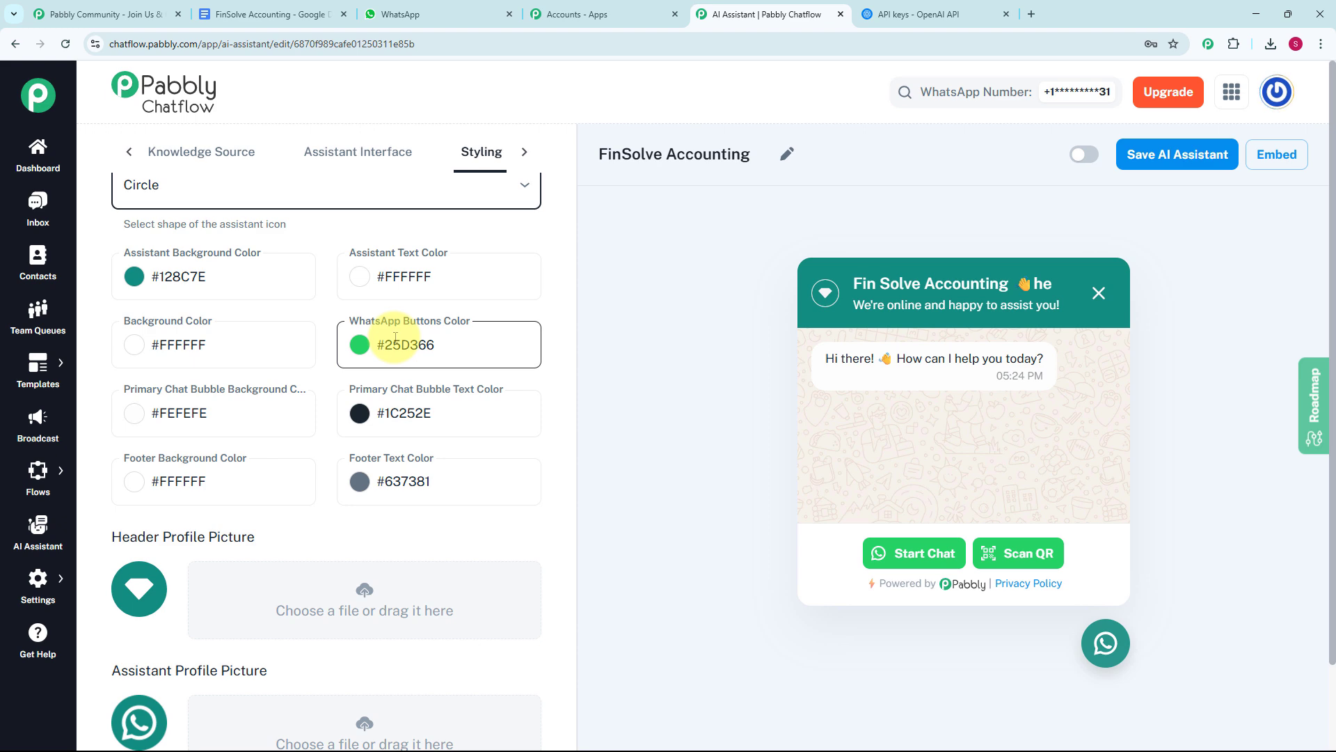
{"action": "scroll", "coordinate": [395, 338], "scroll_direction": "down", "scroll_amount": 3}
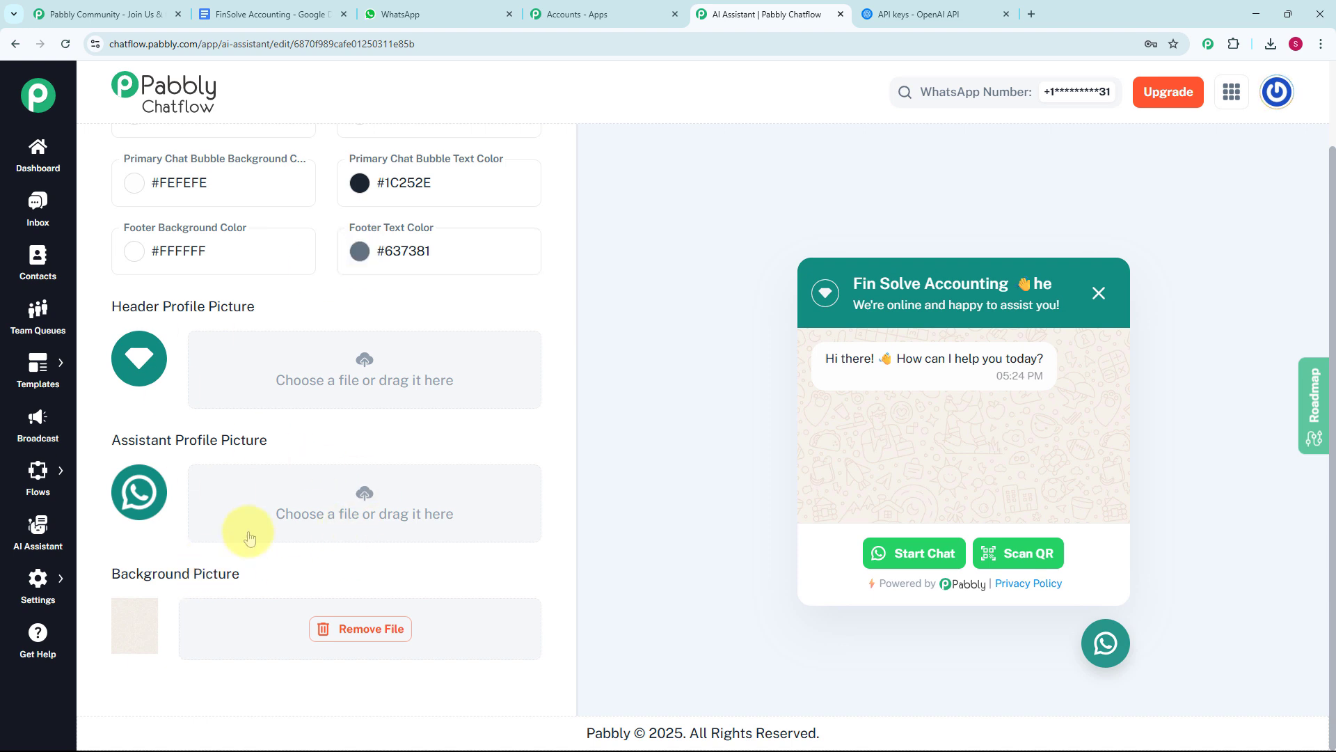
{"action": "scroll", "coordinate": [345, 532], "scroll_direction": "up", "scroll_amount": 5}
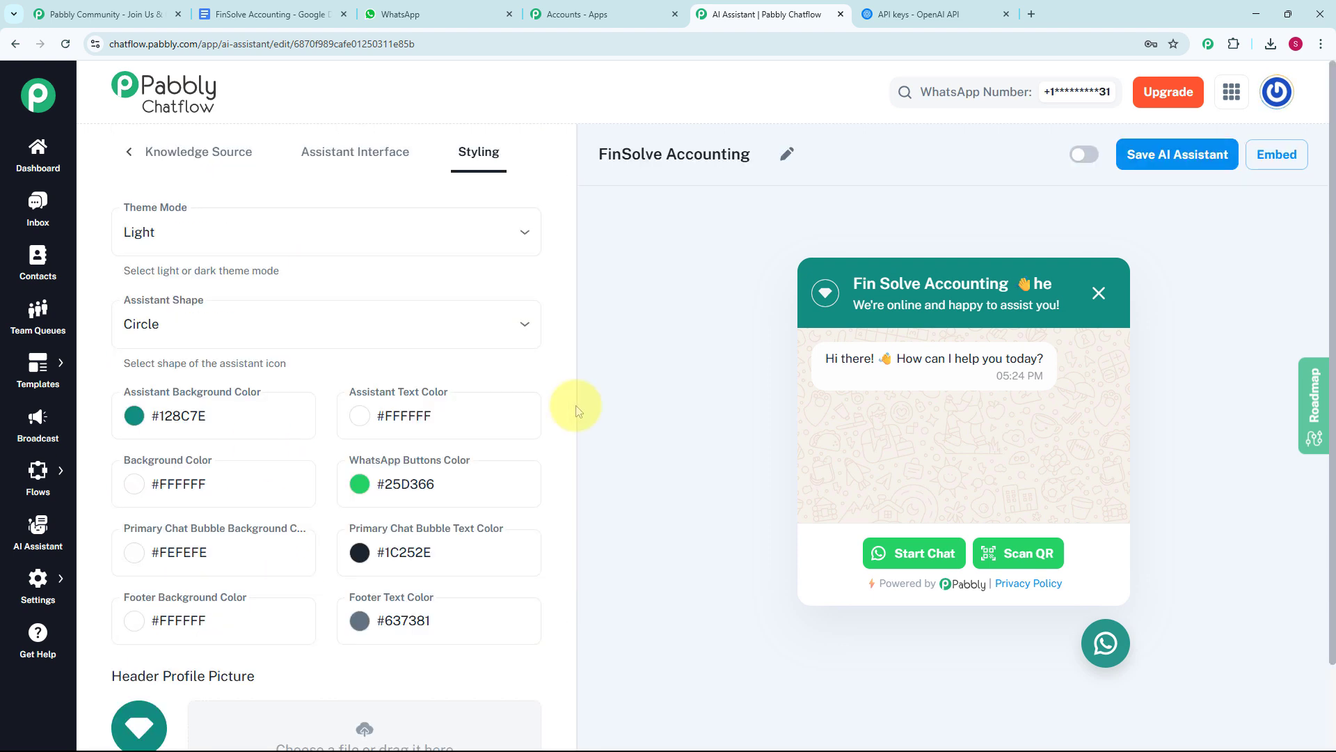
- Activate the FinSolve Accounting assistant and save it
{"action": "left_click", "coordinate": [1085, 155]}
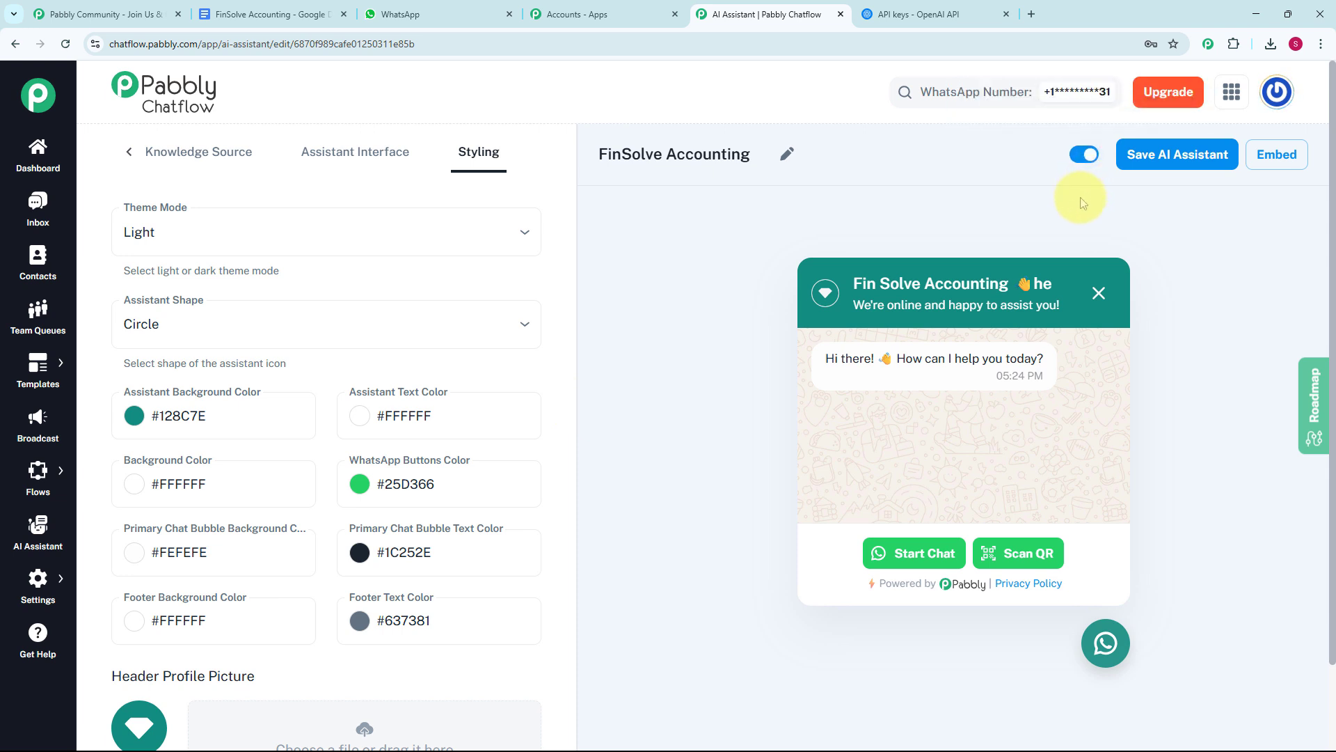
{"action": "left_click", "coordinate": [1161, 164]}
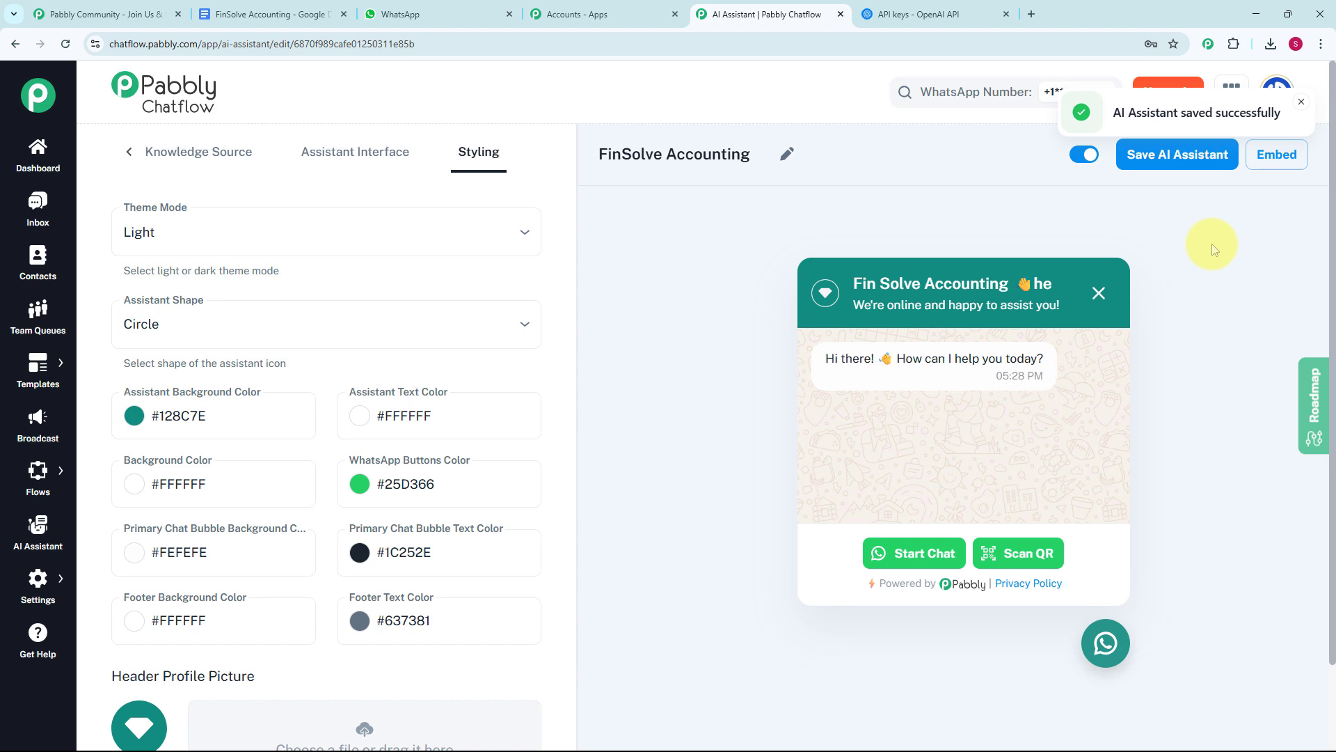
- View the script for embedding the AI assistant and close it without copying the code
{"action": "left_click", "coordinate": [1277, 155]}
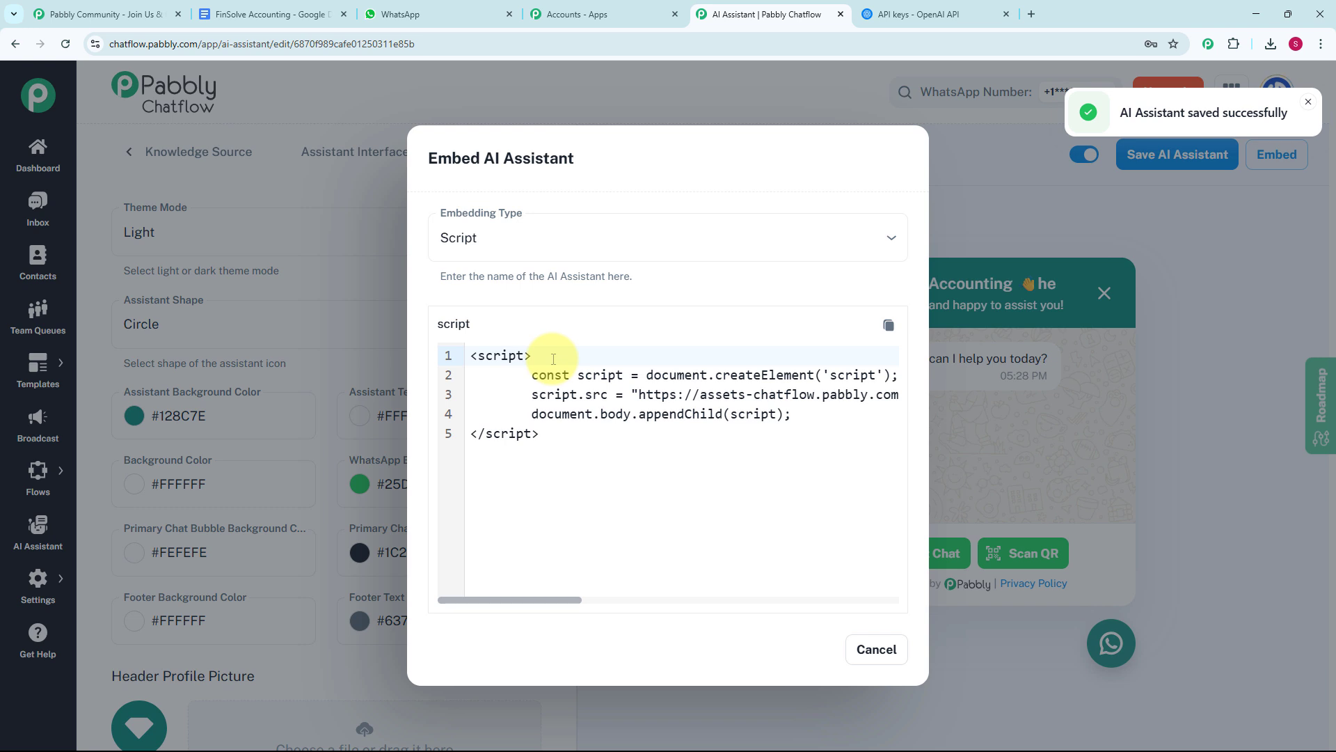
{"action": "left_click", "coordinate": [877, 647]}
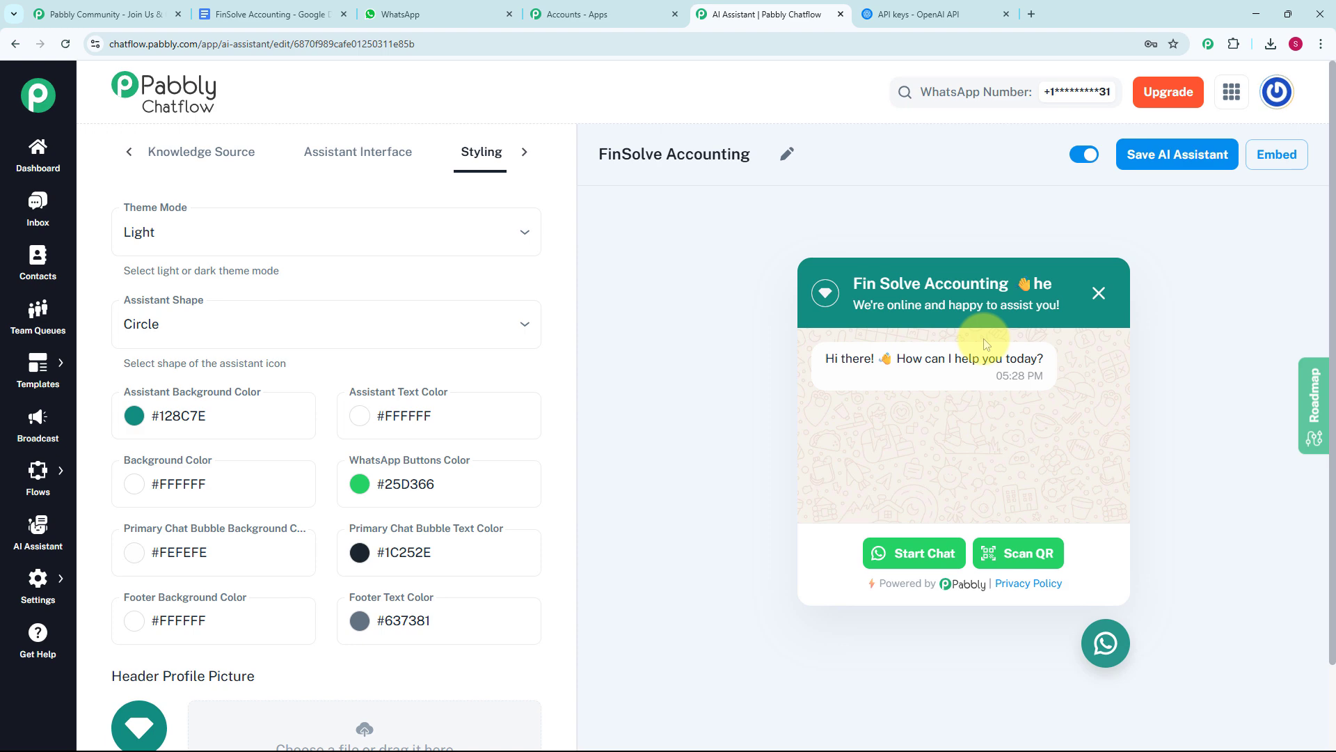
- Switch to WhatsApp Web and clear the chat with Test Number R
{"action": "key", "text": "ctrl+3"}
{"action": "left_click", "coordinate": [1304, 88]}
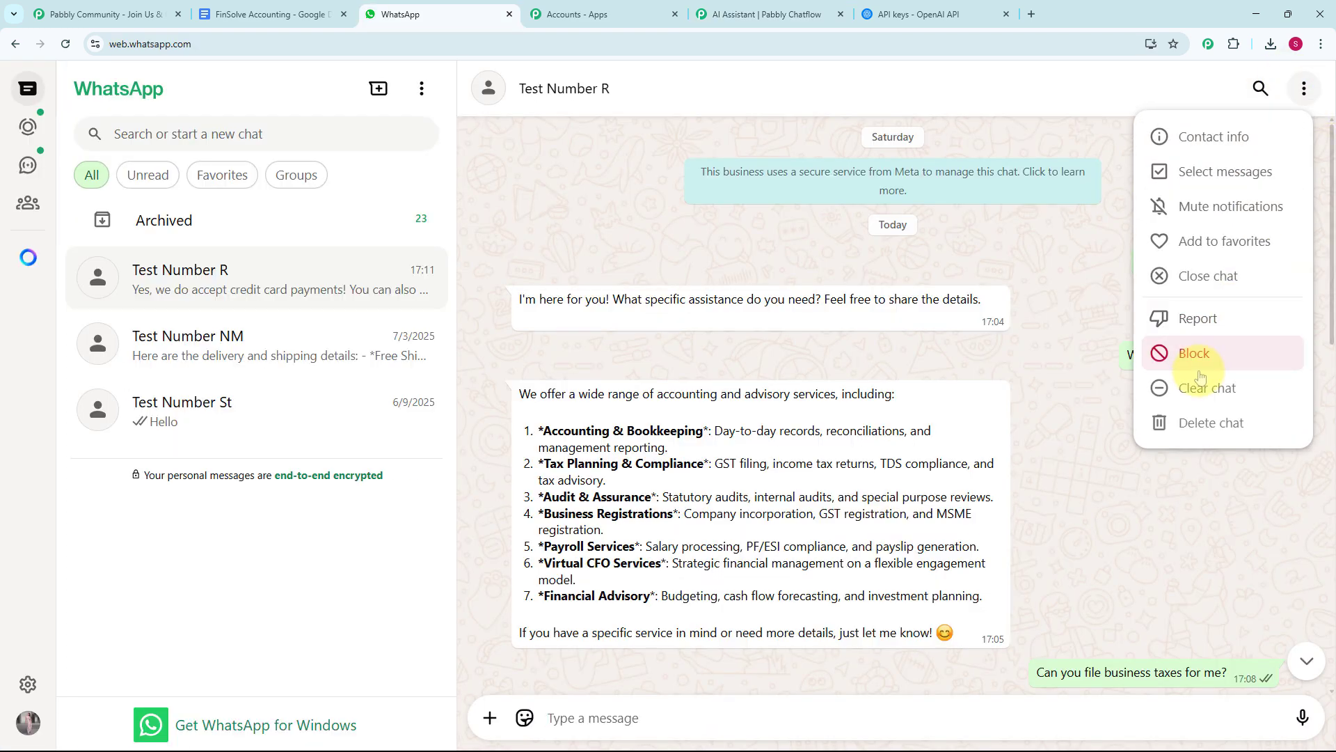
{"action": "left_click", "coordinate": [1187, 387]}
{"action": "left_click", "coordinate": [809, 469]}
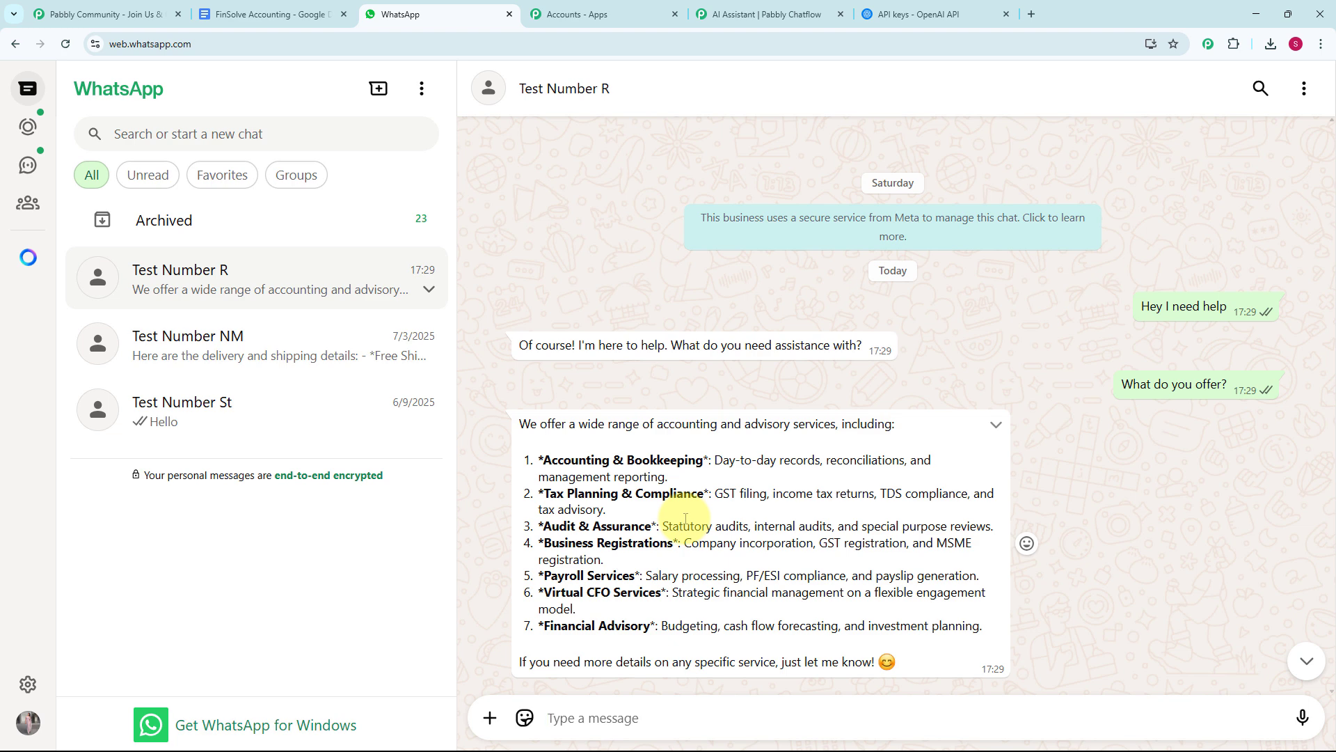
- Check the service categories in the FinSolve Accounting Google Docs document against the assistant's reply, and return to the WhatsApp chat
{"action": "left_click", "coordinate": [259, 17]}
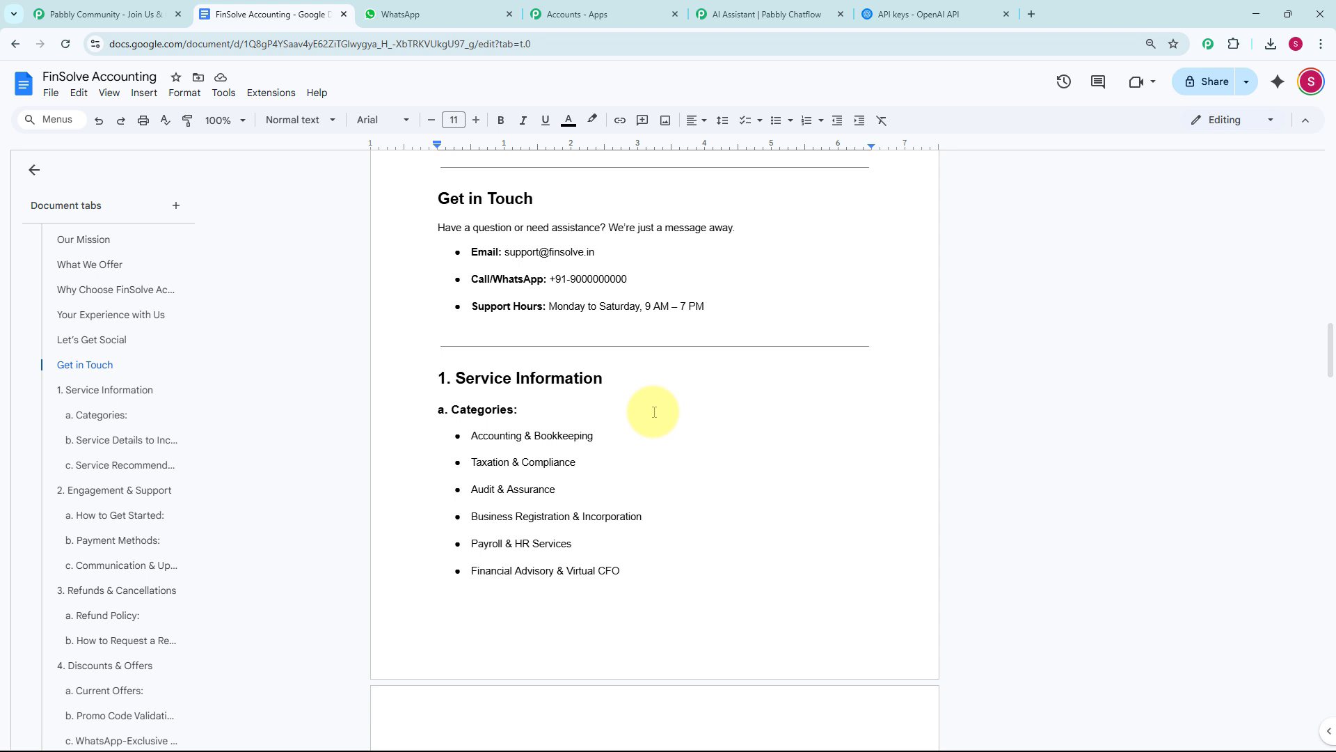
{"action": "key", "text": "ctrl+Tab"}
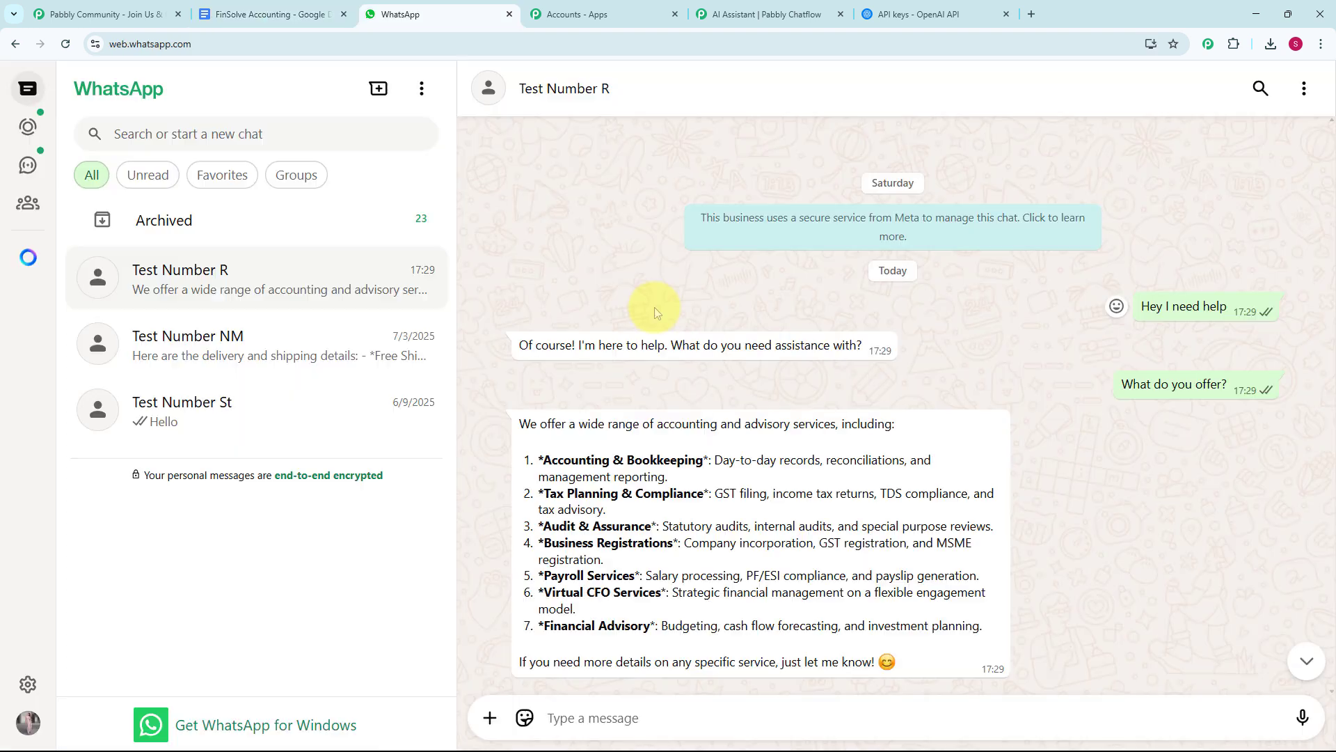